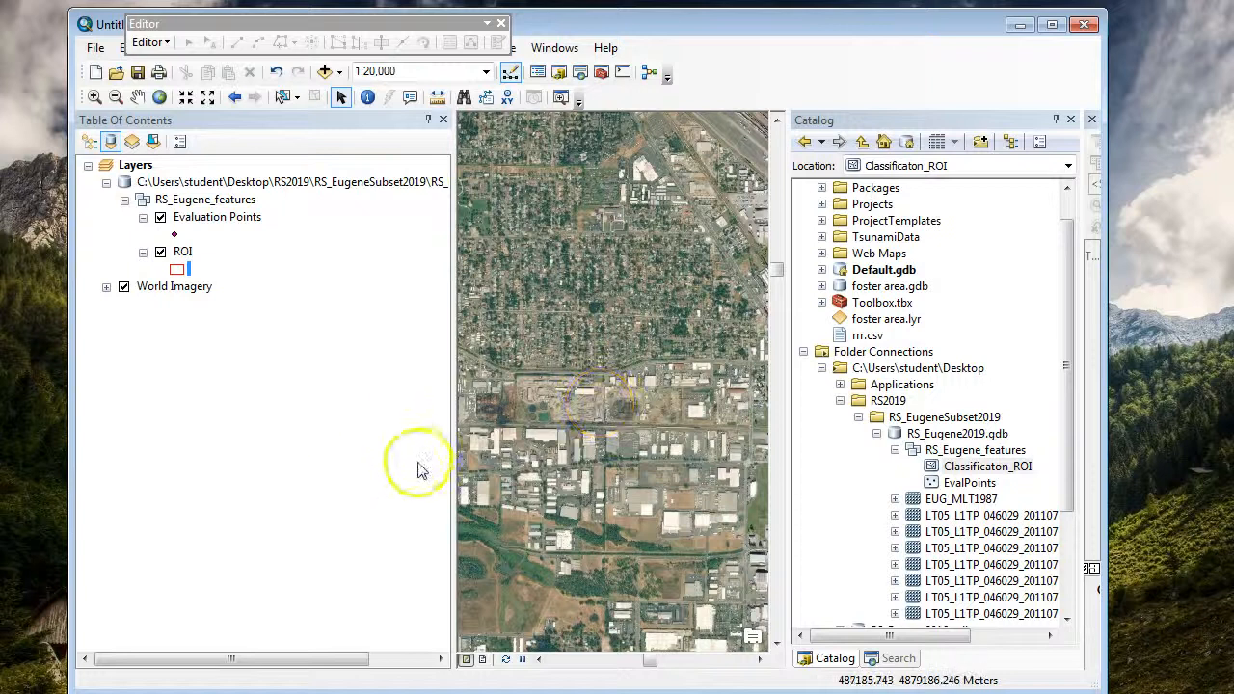
# Step: Enlarge the map view by narrowing the Table Of Contents and Catalog panes and widening the application window
pyautogui.moveTo(453, 469); pyautogui.dragTo(314, 421)
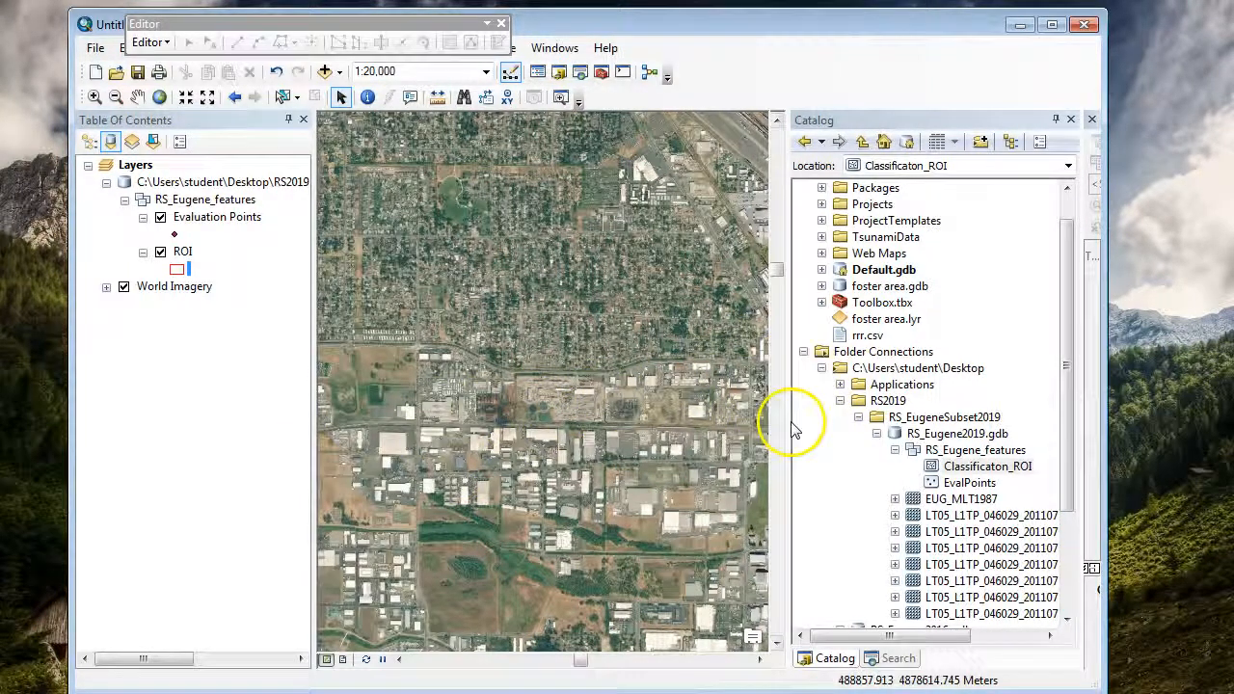
pyautogui.moveTo(790, 420); pyautogui.dragTo(911, 416)
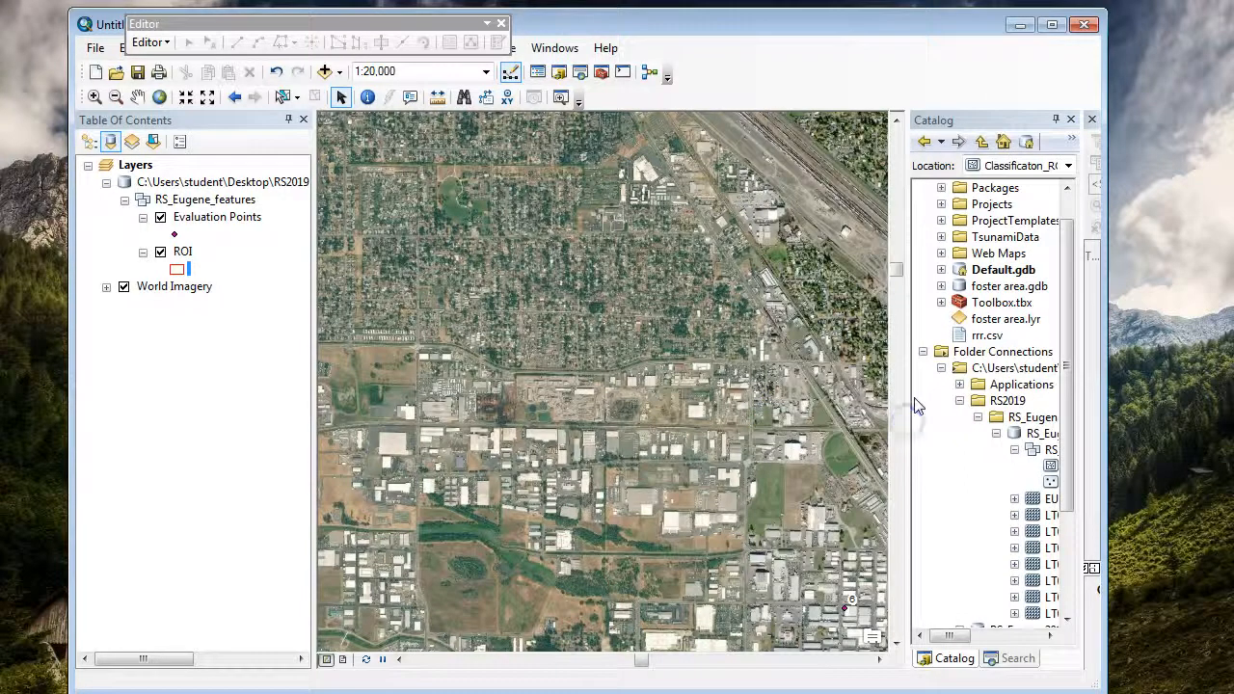
pyautogui.moveTo(1106, 424); pyautogui.dragTo(1233, 420)
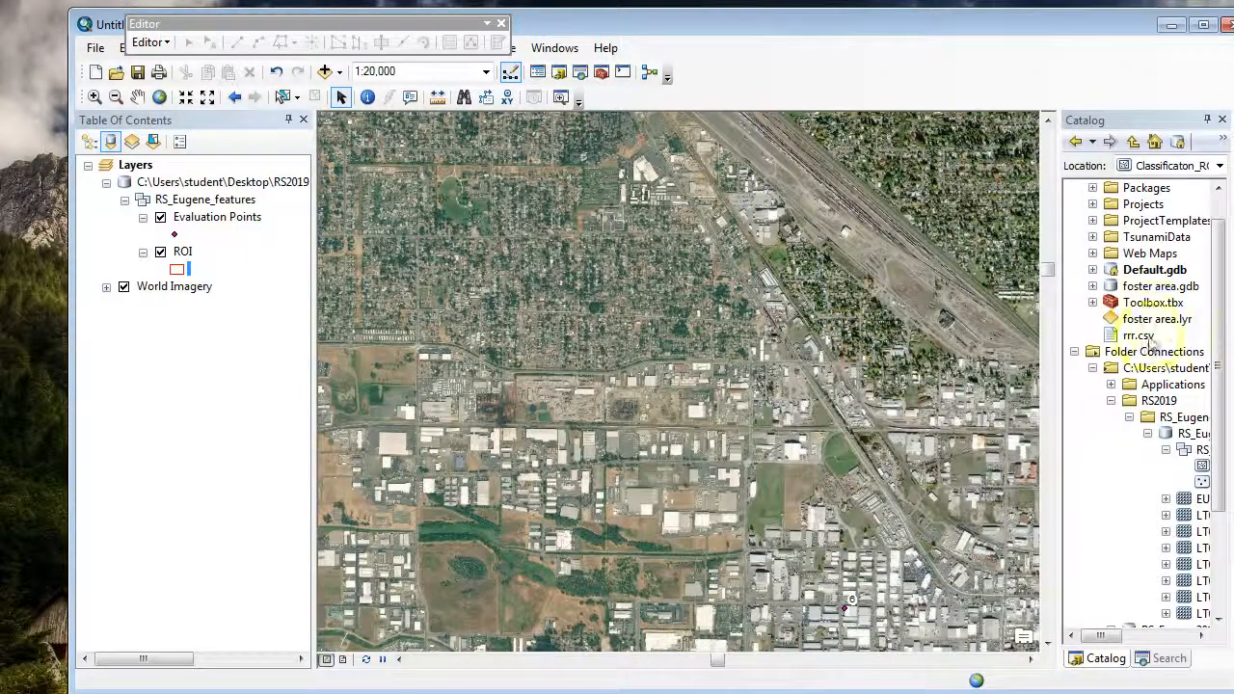
pyautogui.moveTo(1057, 382); pyautogui.dragTo(978, 382)
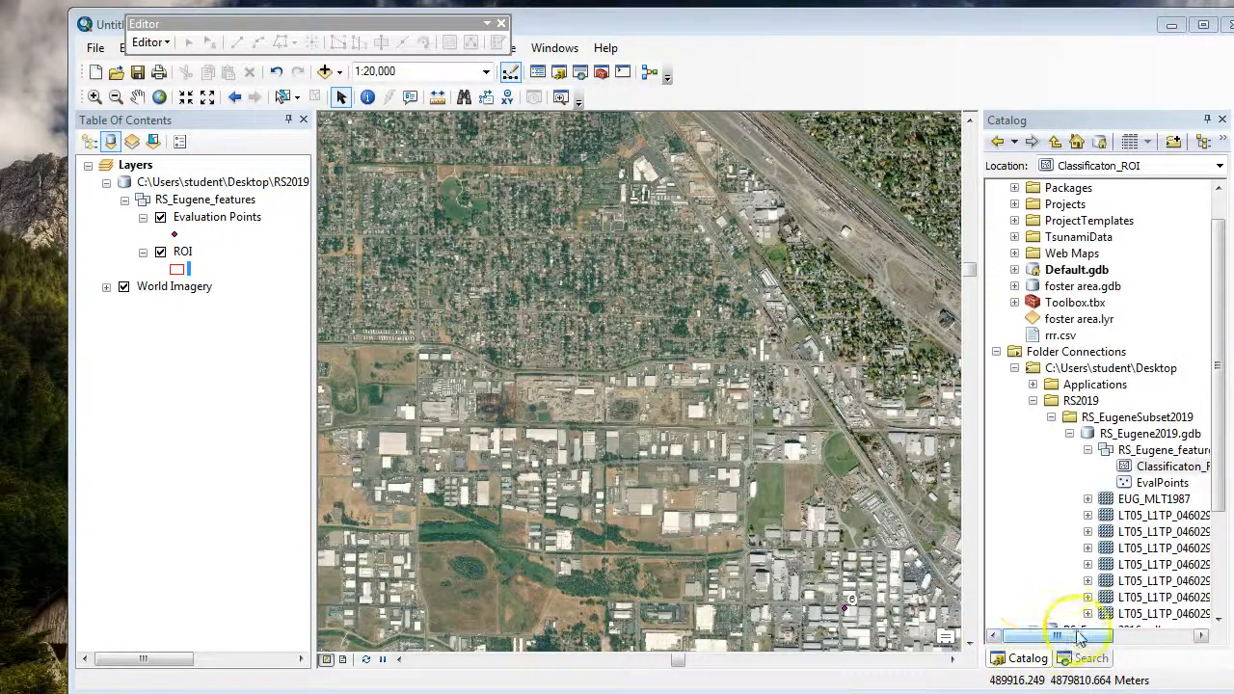
# Step: View the properties of the Classificaton_ROI feature class without changes and zoom the map to the ROI layer
pyautogui.moveTo(1065, 638); pyautogui.dragTo(1095, 636)
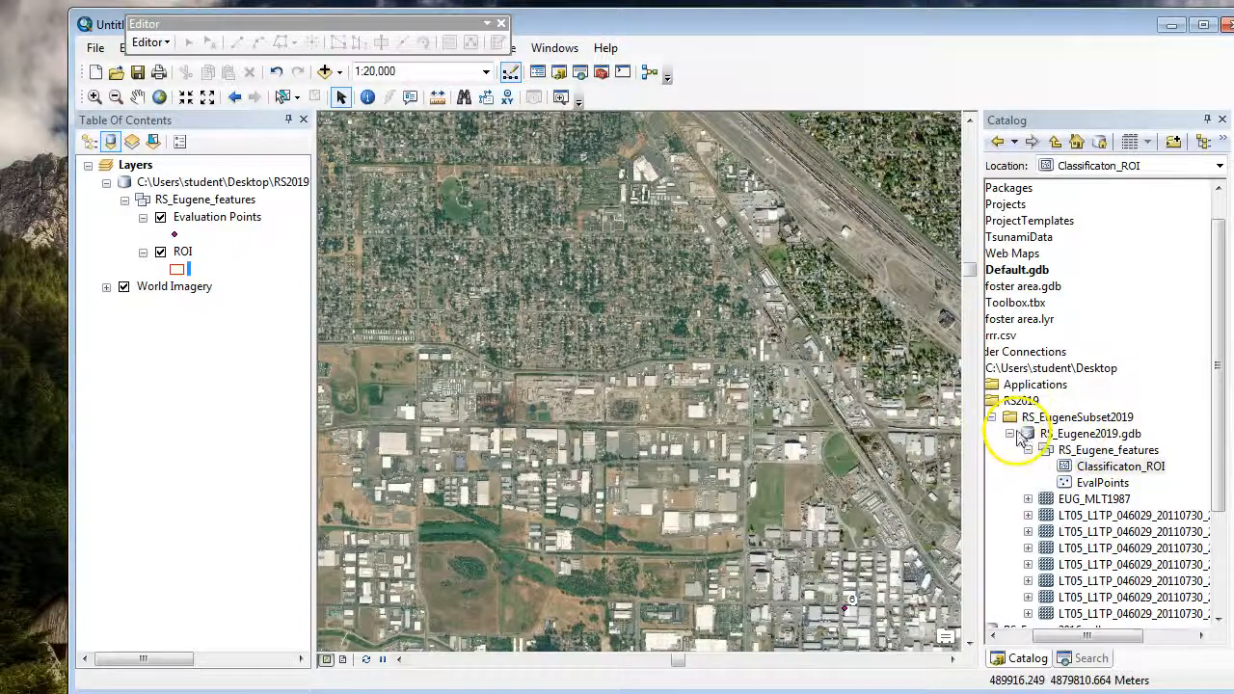
pyautogui.doubleClick(1123, 468)
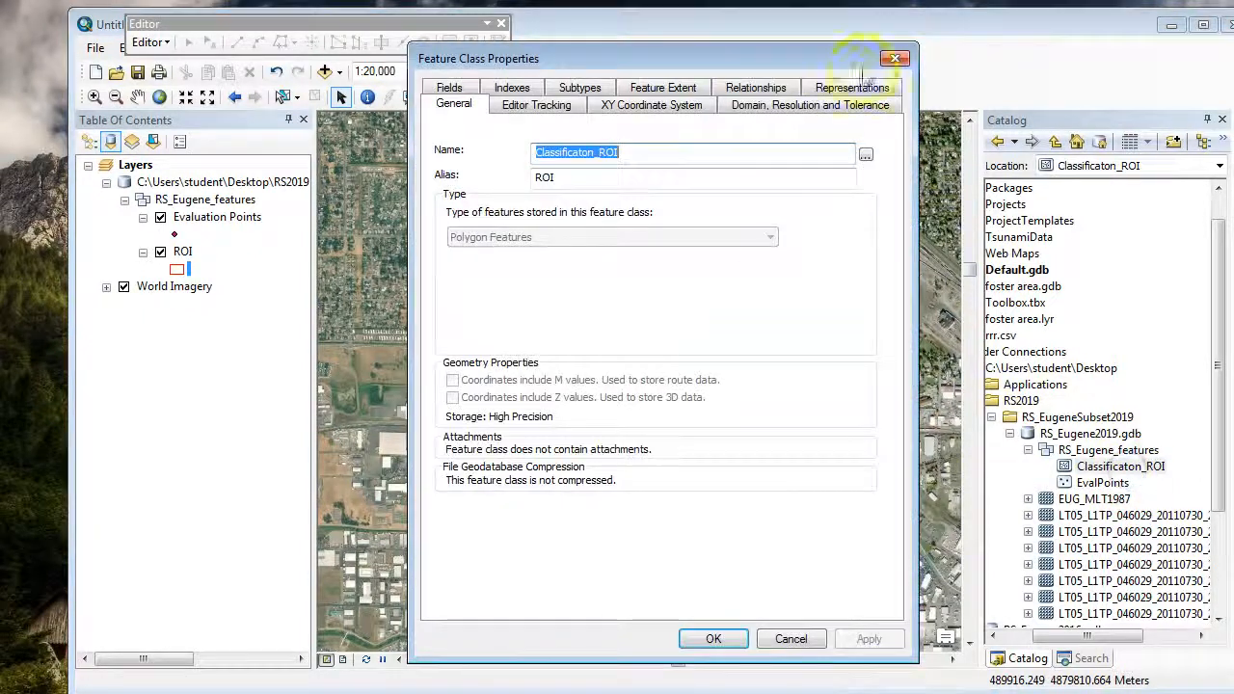
pyautogui.click(909, 50)
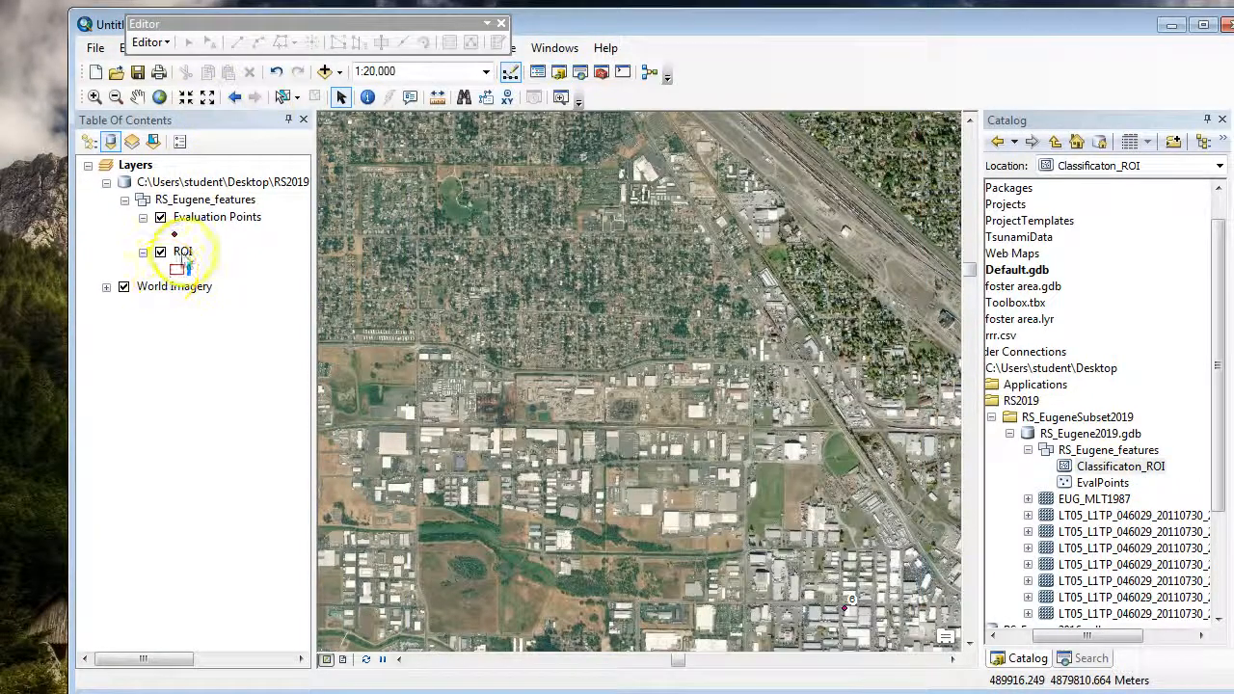
pyautogui.rightClick(182, 253)
pyautogui.click(253, 354)
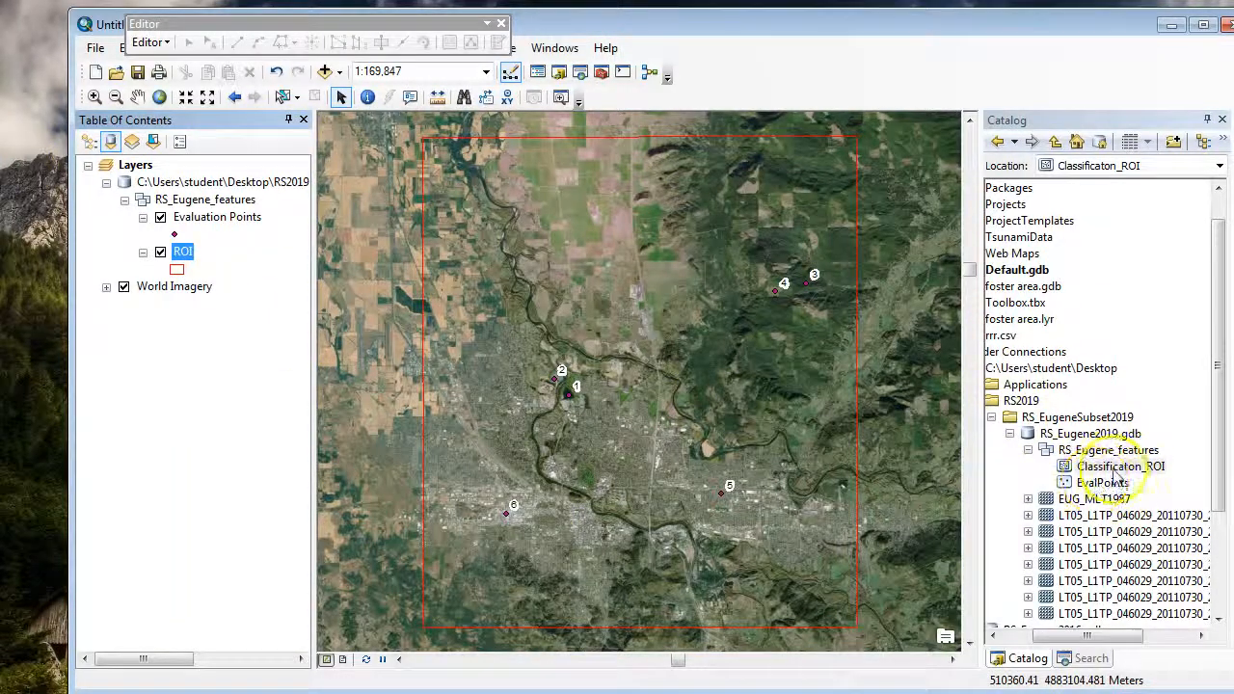
# Step: Rename Band_6 of the EUG_MLT1987 raster in RS_Eugene2019.gdb to Band_7 and collapse the raster's band list
pyautogui.scroll(-2, 1212, 509)
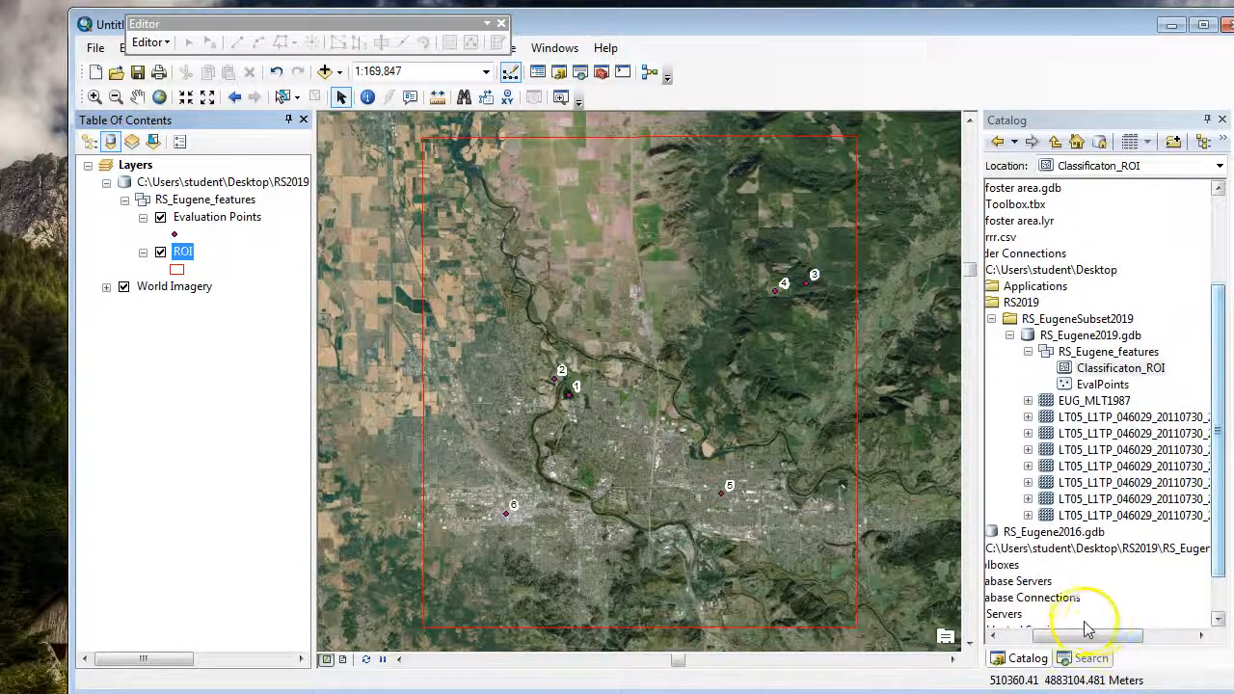
pyautogui.moveTo(1087, 636)
pyautogui.mouseDown()
pyautogui.moveTo(1131, 644)
pyautogui.moveTo(1064, 641)
pyautogui.mouseUp()
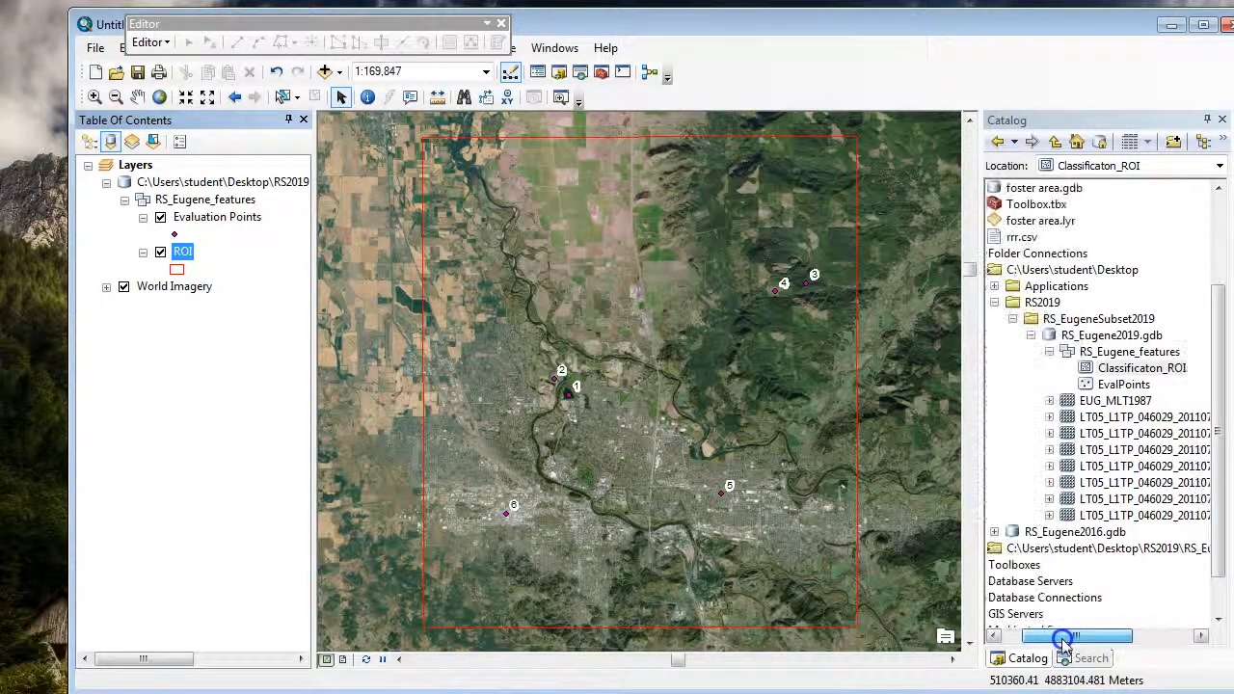
pyautogui.click(1049, 401)
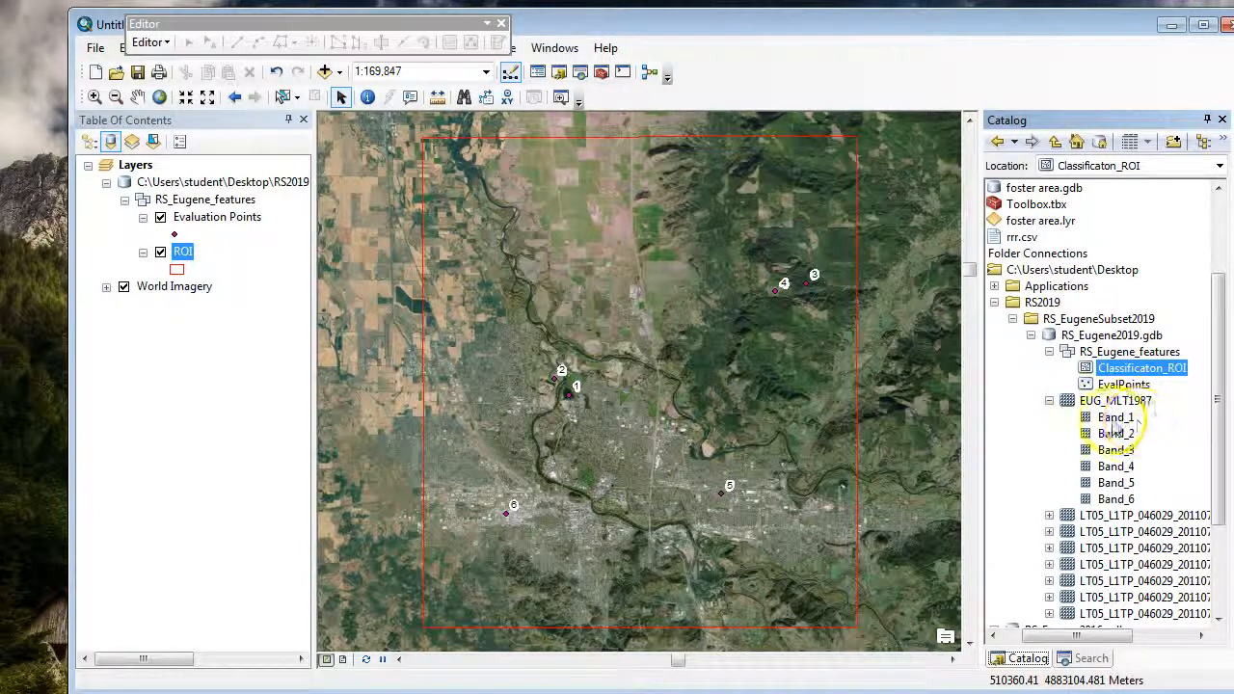
pyautogui.click(1126, 503)
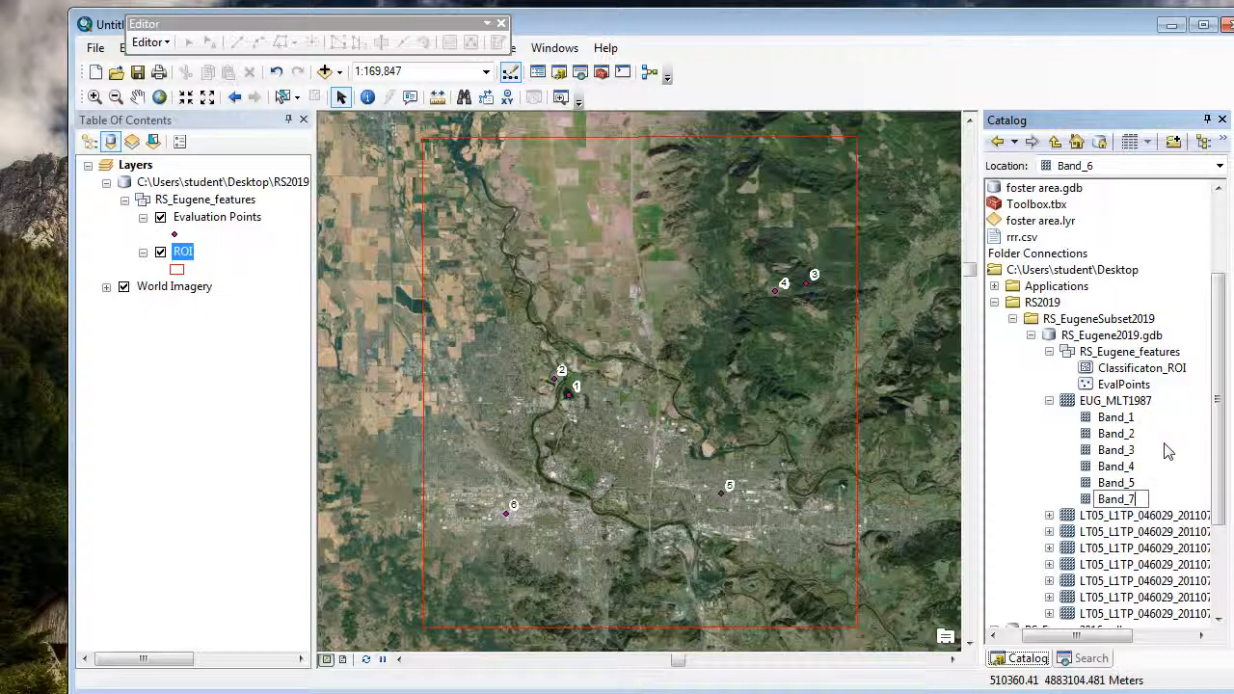
pyautogui.press('Return')
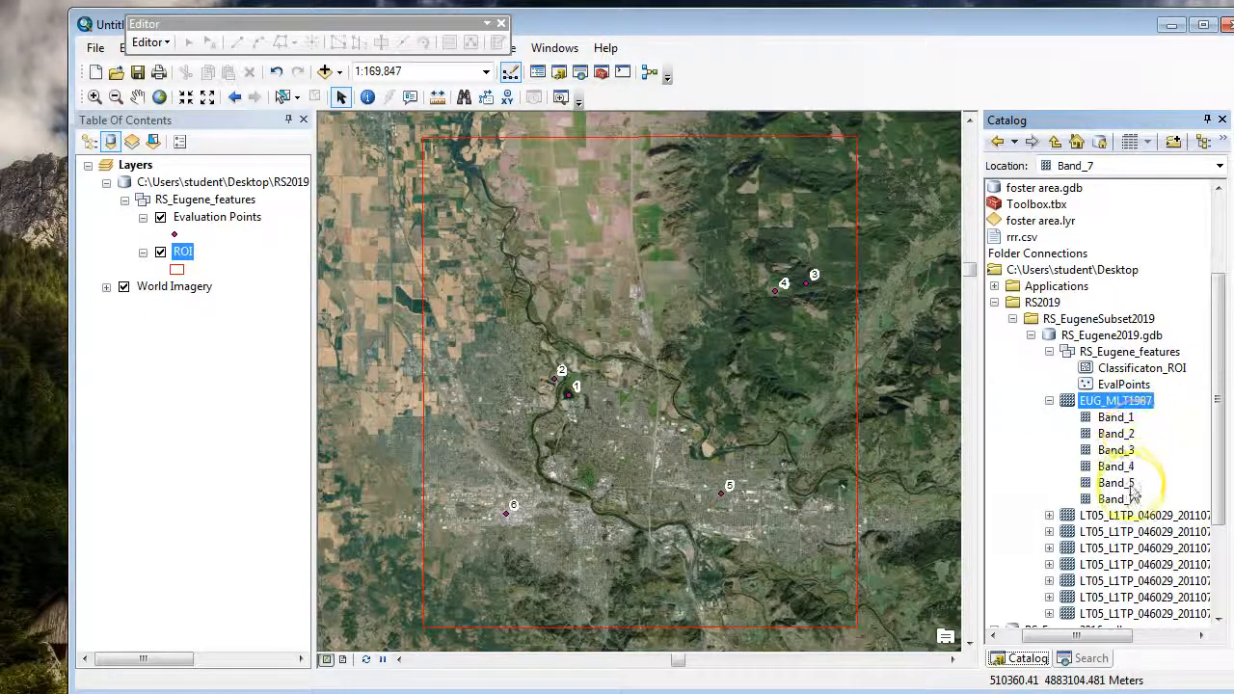
pyautogui.click(1050, 401)
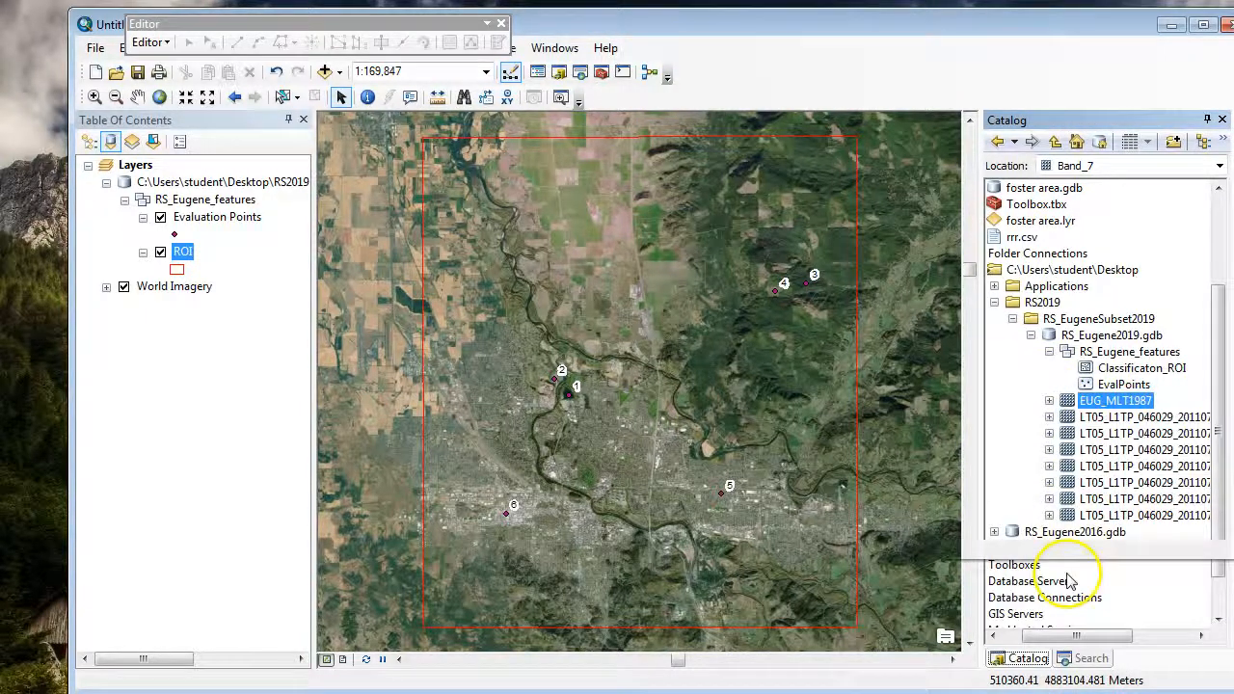
# Step: Add the LT05_L1TP_046029_20110730 rasters B1, B2, B3 and B4 to the map in order, above World Imagery
pyautogui.moveTo(1070, 642); pyautogui.dragTo(1179, 642)
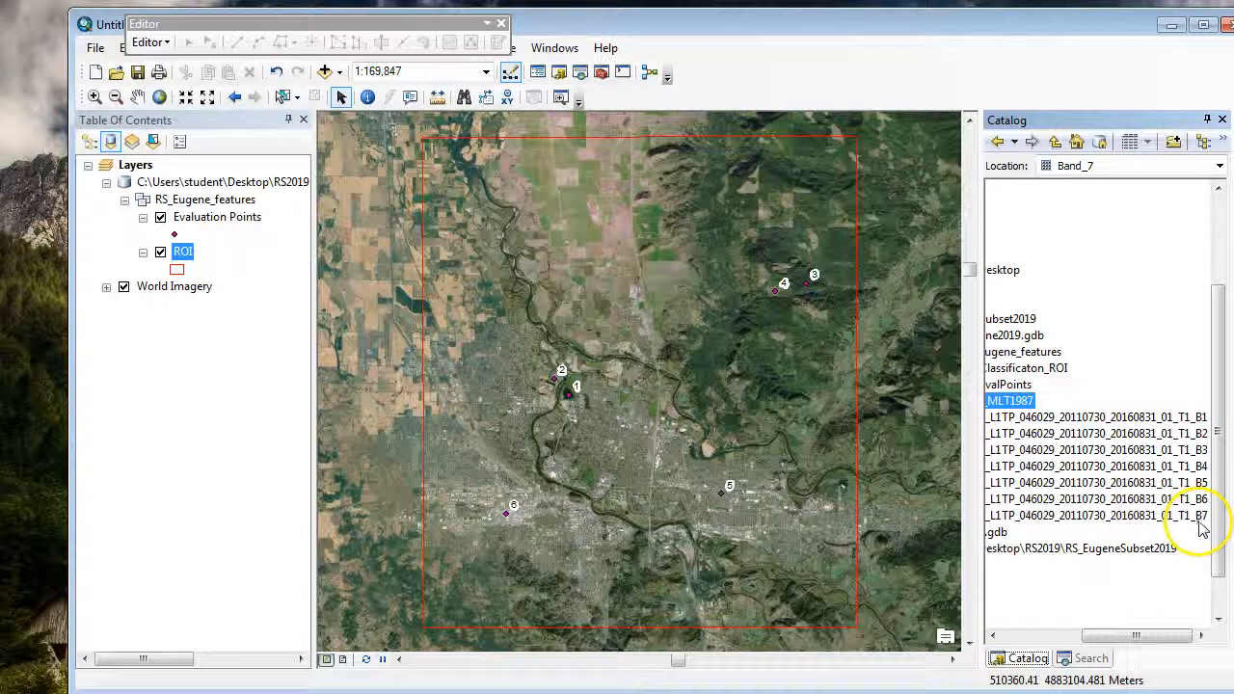
pyautogui.moveTo(1133, 641)
pyautogui.mouseDown()
pyautogui.moveTo(1070, 644)
pyautogui.moveTo(1138, 636)
pyautogui.mouseUp()
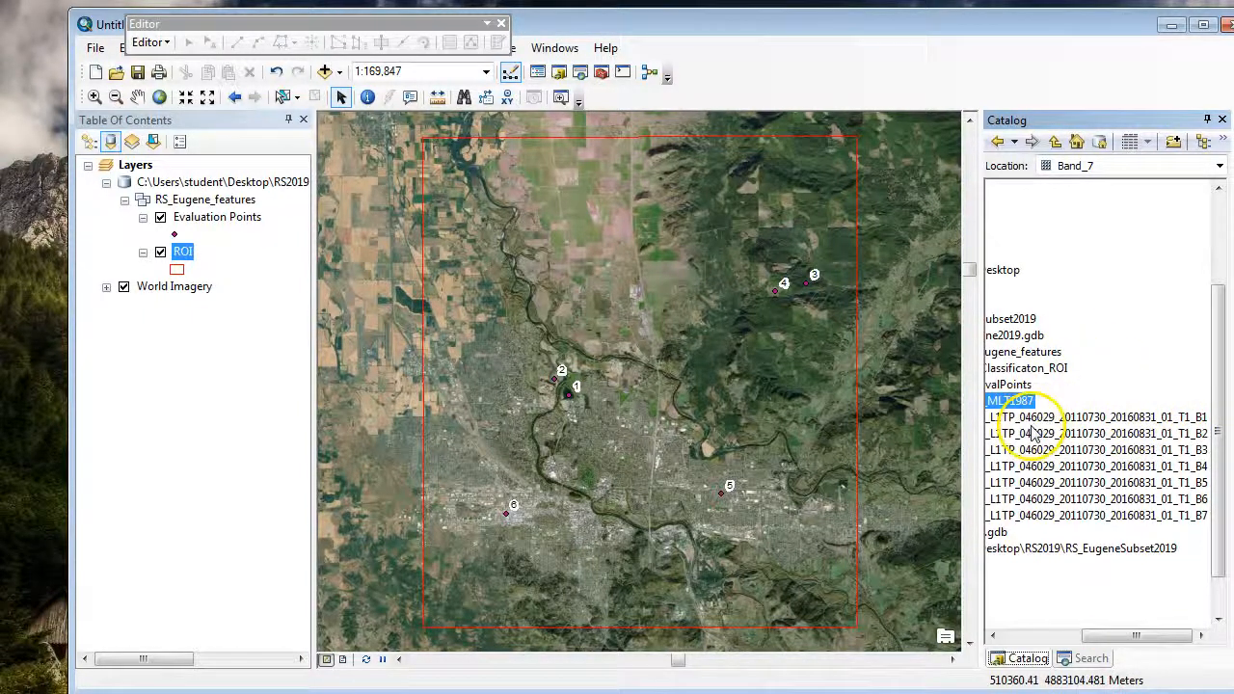
pyautogui.moveTo(1041, 419); pyautogui.dragTo(734, 397)
pyautogui.moveTo(1095, 434); pyautogui.dragTo(154, 384)
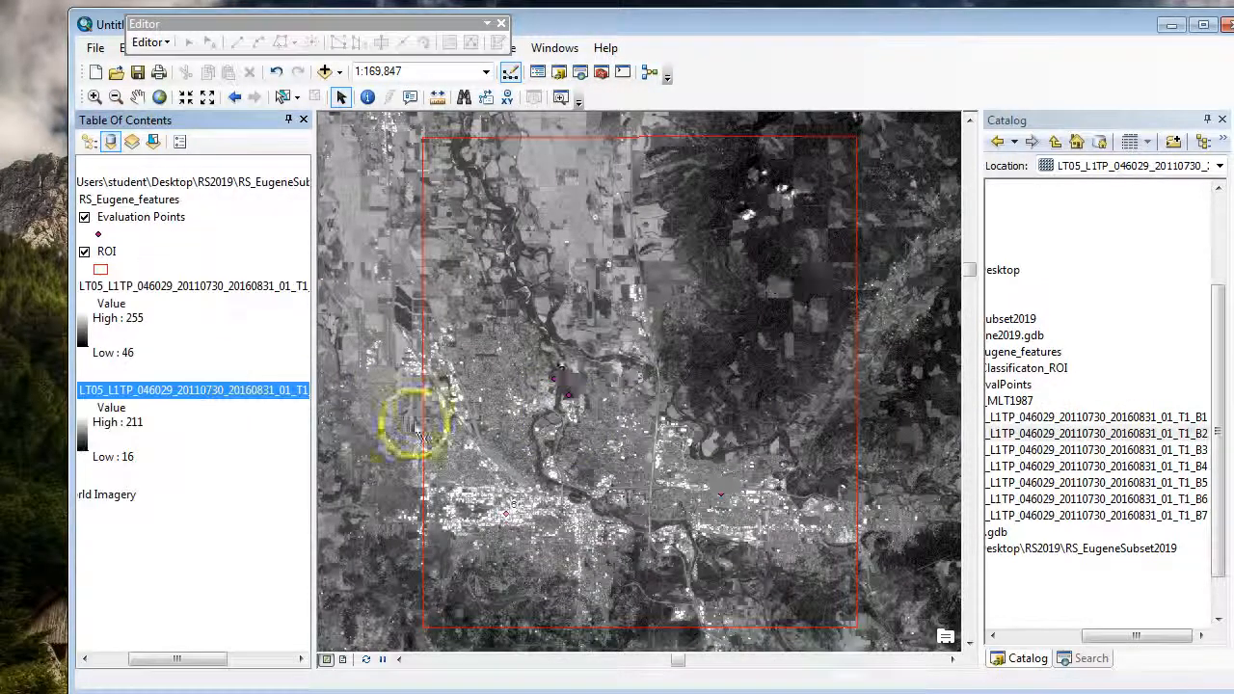
pyautogui.moveTo(1169, 451); pyautogui.dragTo(182, 424)
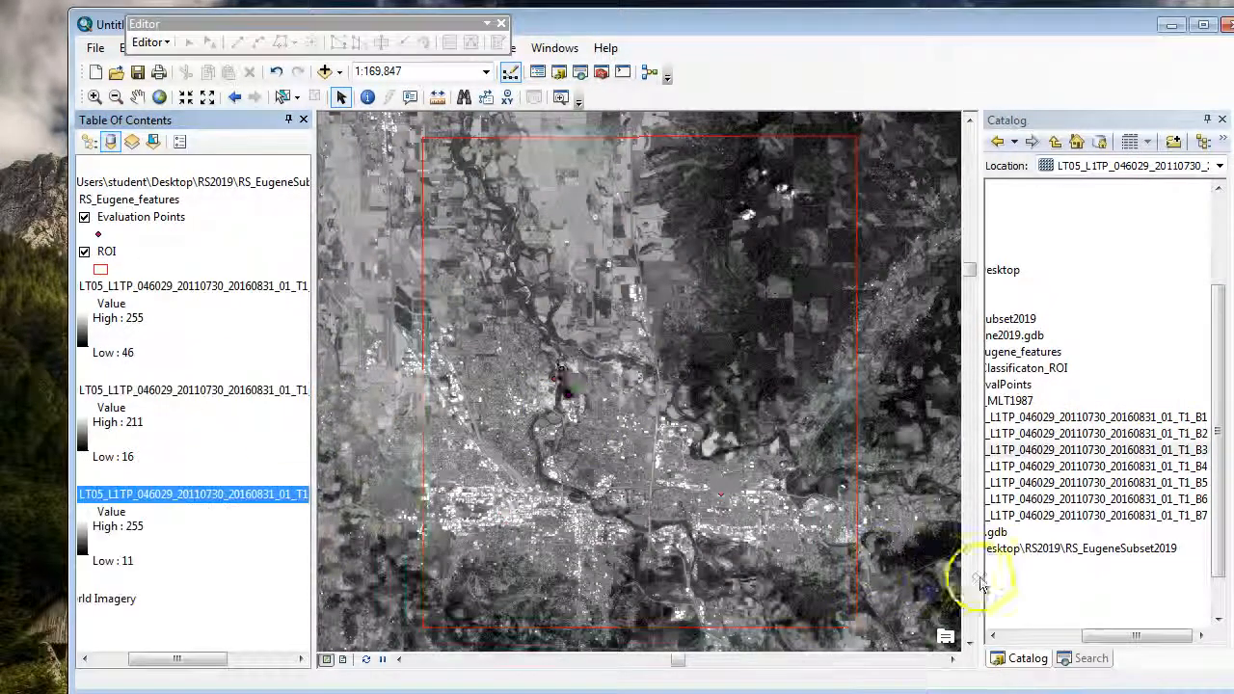
pyautogui.moveTo(1145, 466); pyautogui.dragTo(241, 528)
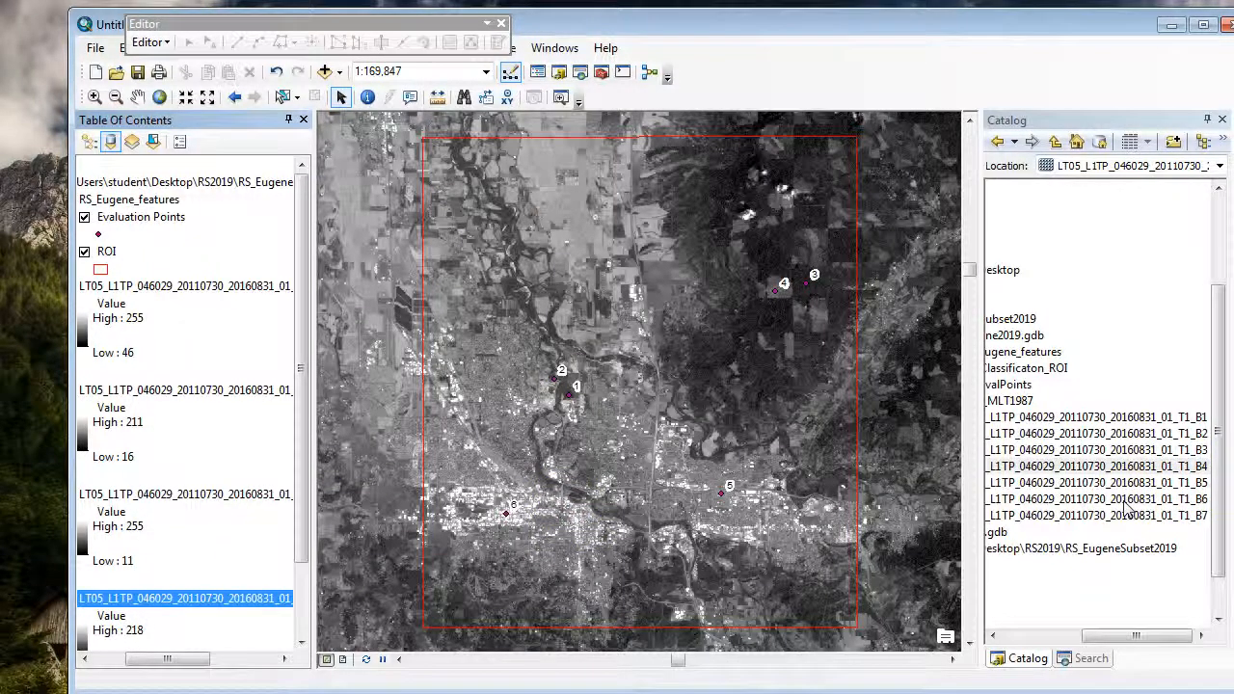
# Step: Add the LT05_L1TP_046029_20110730 rasters B6 and B7 to the map, below the B4 layer
pyautogui.scroll(-2, 295, 578)
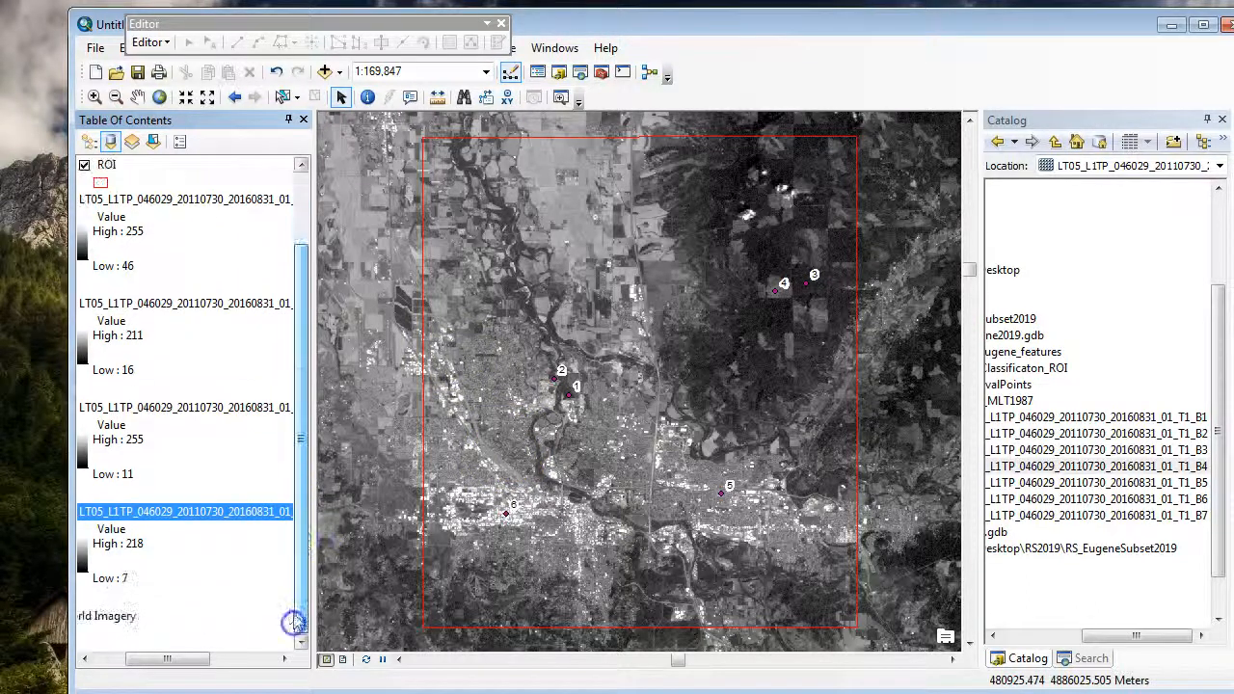
pyautogui.click(1094, 498)
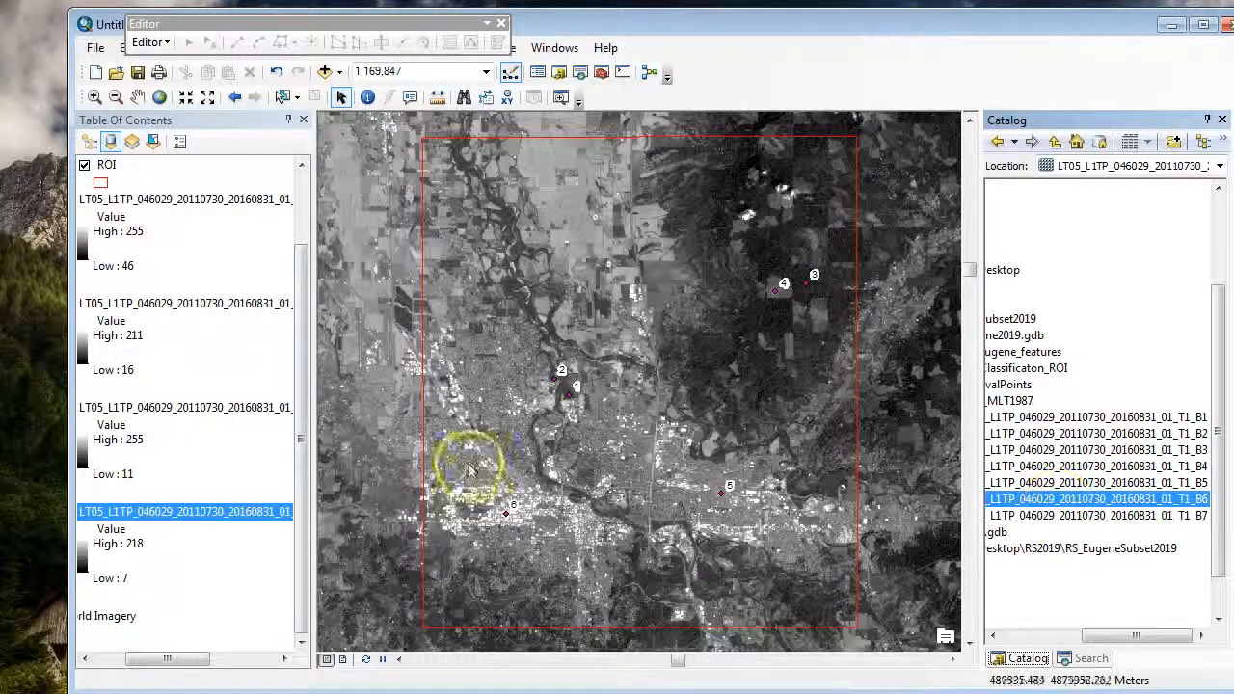
pyautogui.moveTo(152, 655); pyautogui.dragTo(75, 663)
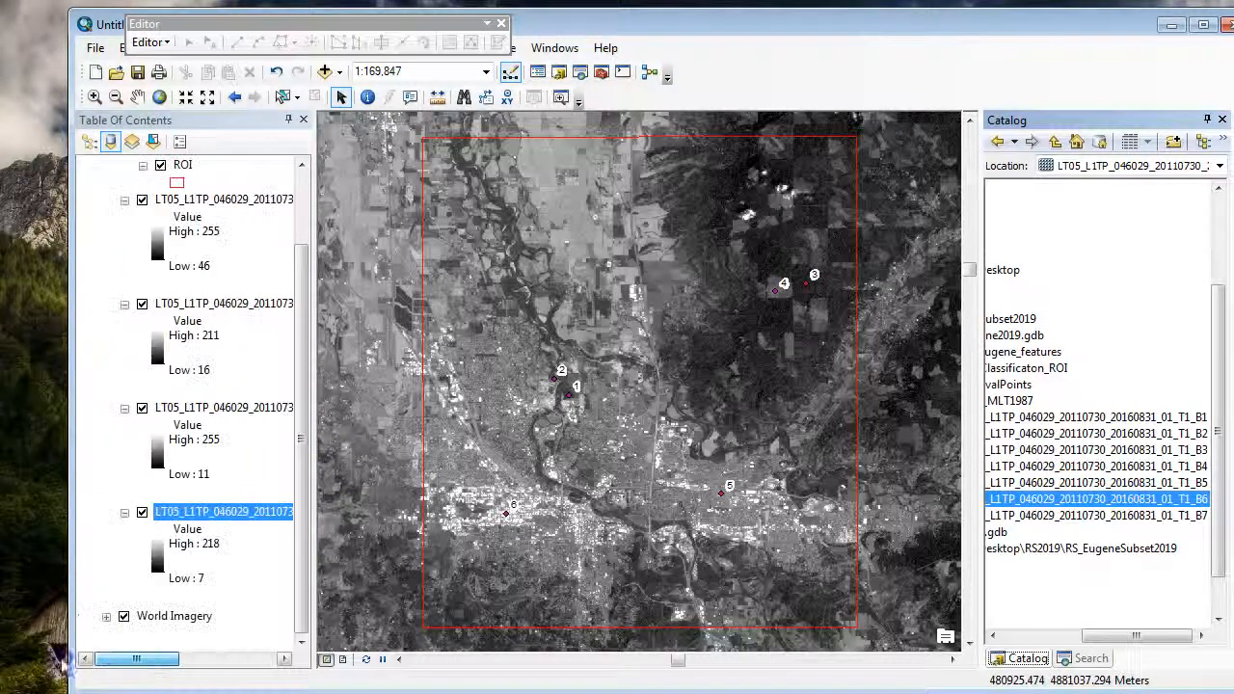
pyautogui.moveTo(1086, 498); pyautogui.dragTo(250, 571)
pyautogui.moveTo(1118, 515); pyautogui.dragTo(220, 630)
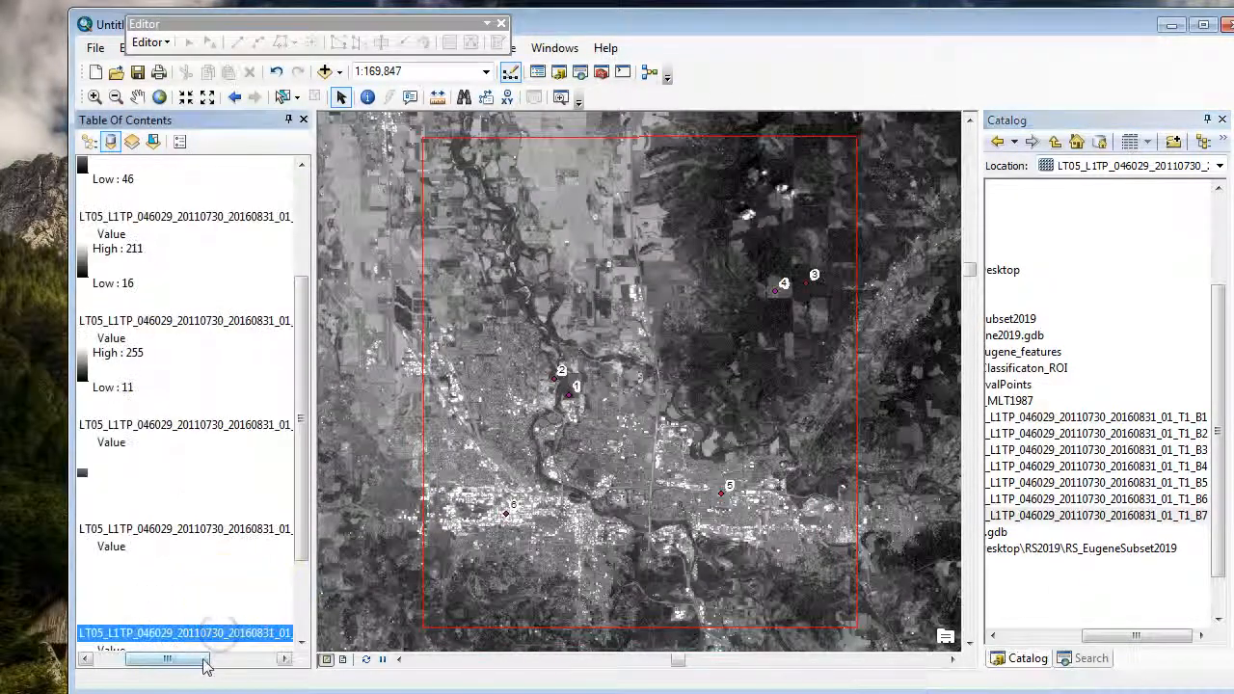
# Step: Widen the Table Of Contents so the full raster names fit, and check the order of the band layers
pyautogui.moveTo(167, 661); pyautogui.dragTo(136, 661)
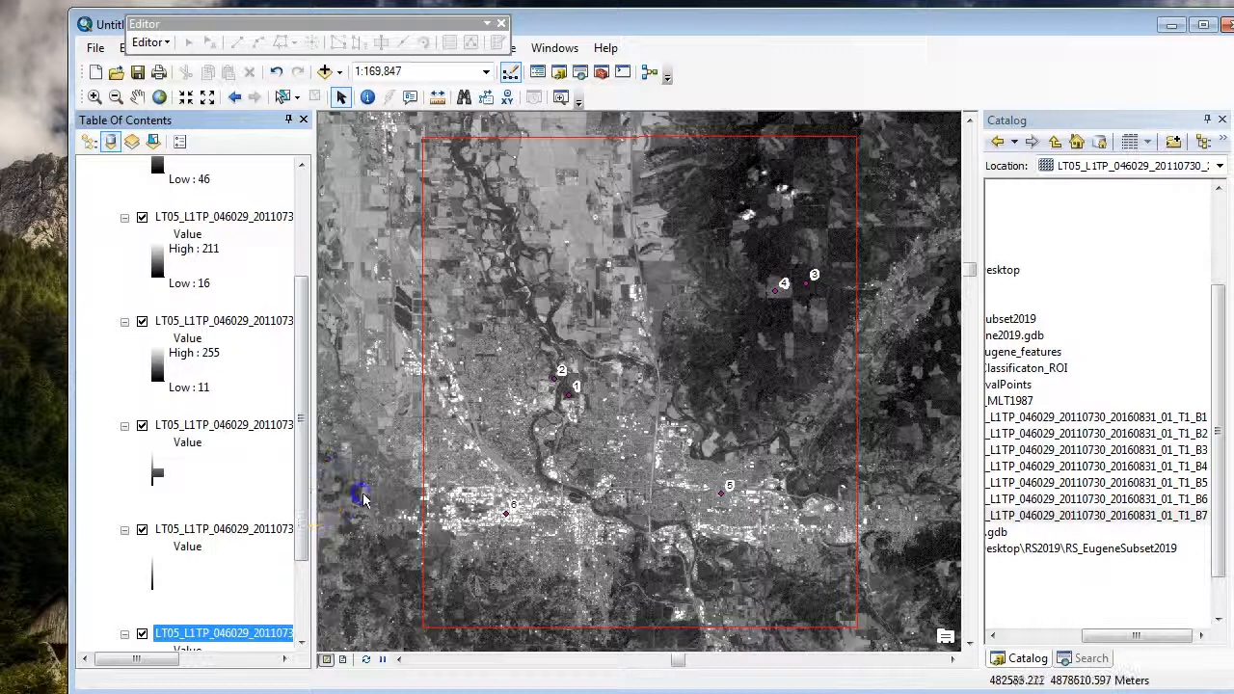
pyautogui.moveTo(314, 497); pyautogui.dragTo(539, 525)
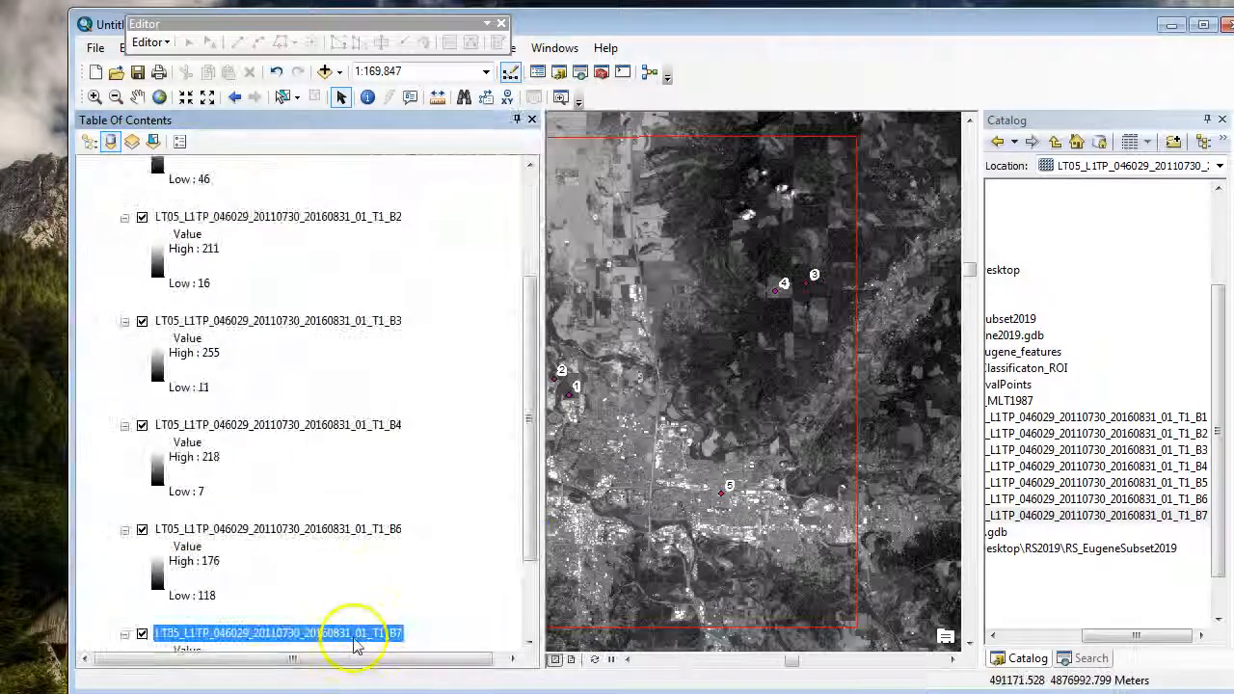
pyautogui.moveTo(529, 338)
pyautogui.mouseDown()
pyautogui.moveTo(537, 462)
pyautogui.moveTo(536, 318)
pyautogui.mouseUp()
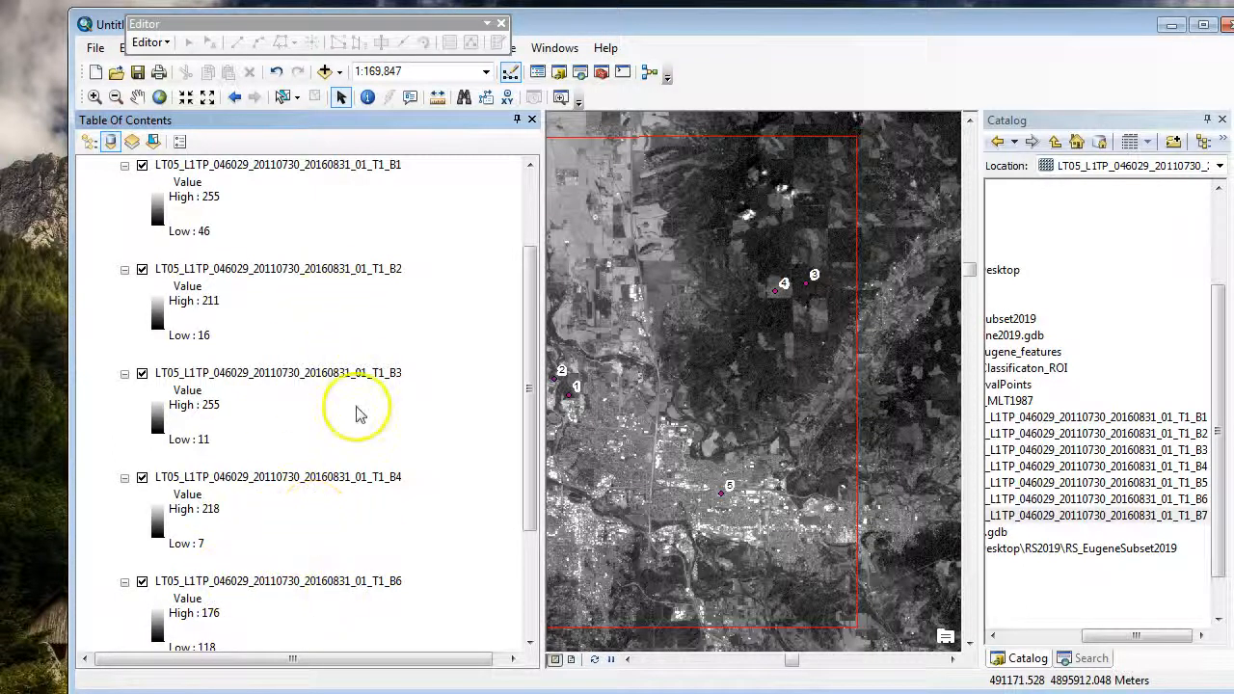
pyautogui.scroll(-2, 360, 380)
pyautogui.scroll(3, 296, 520)
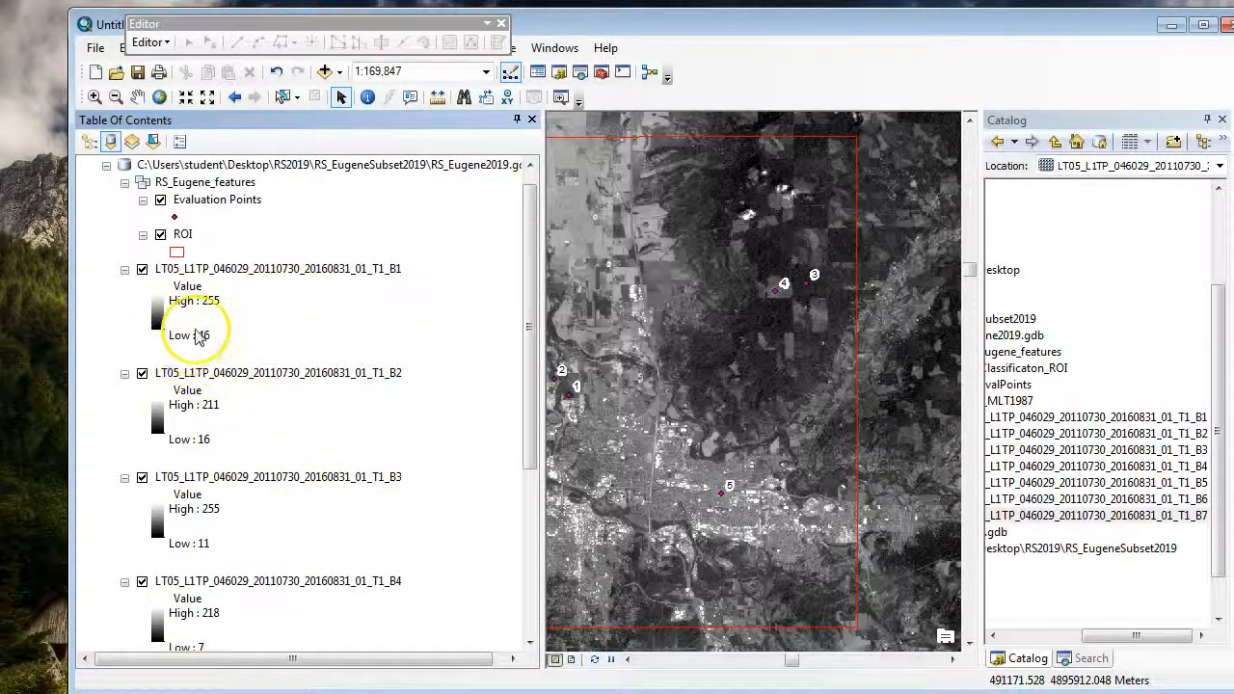
# Step: Turn off the visibility of the B2, B3, B4, B6 and B7 raster layers
pyautogui.click(142, 373)
pyautogui.click(142, 478)
pyautogui.click(142, 581)
pyautogui.scroll(-3, 134, 559)
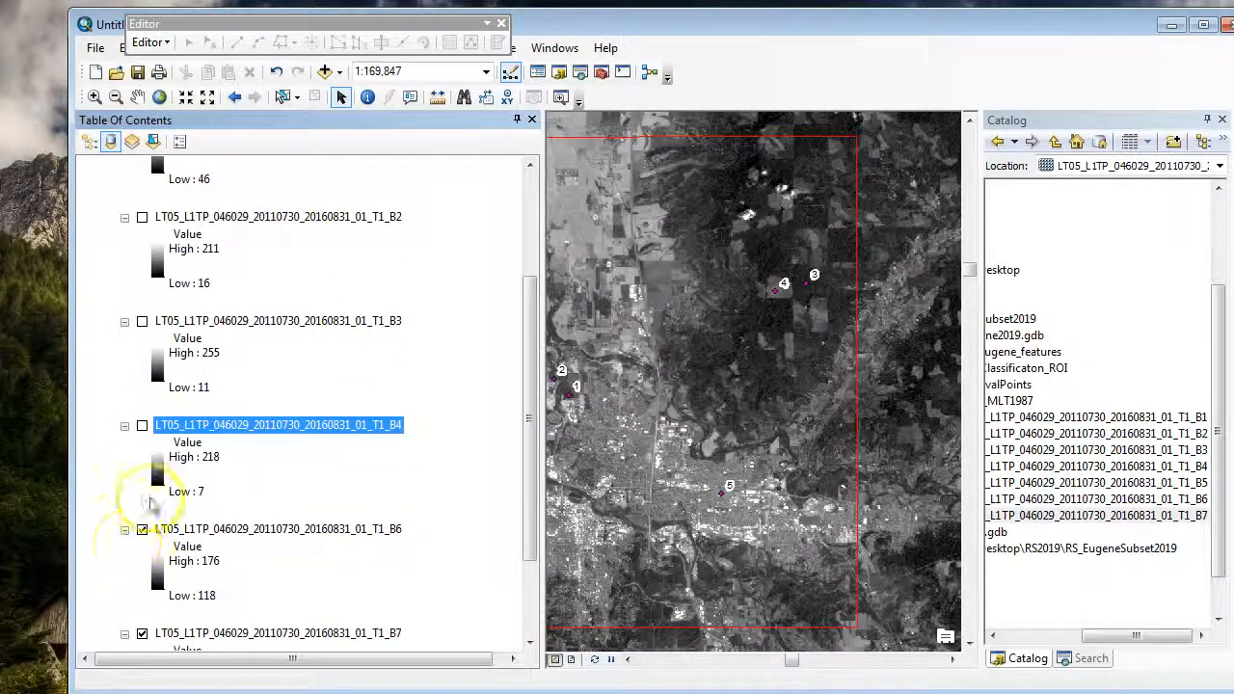
pyautogui.click(141, 529)
pyautogui.click(142, 633)
pyautogui.scroll(-2, 125, 540)
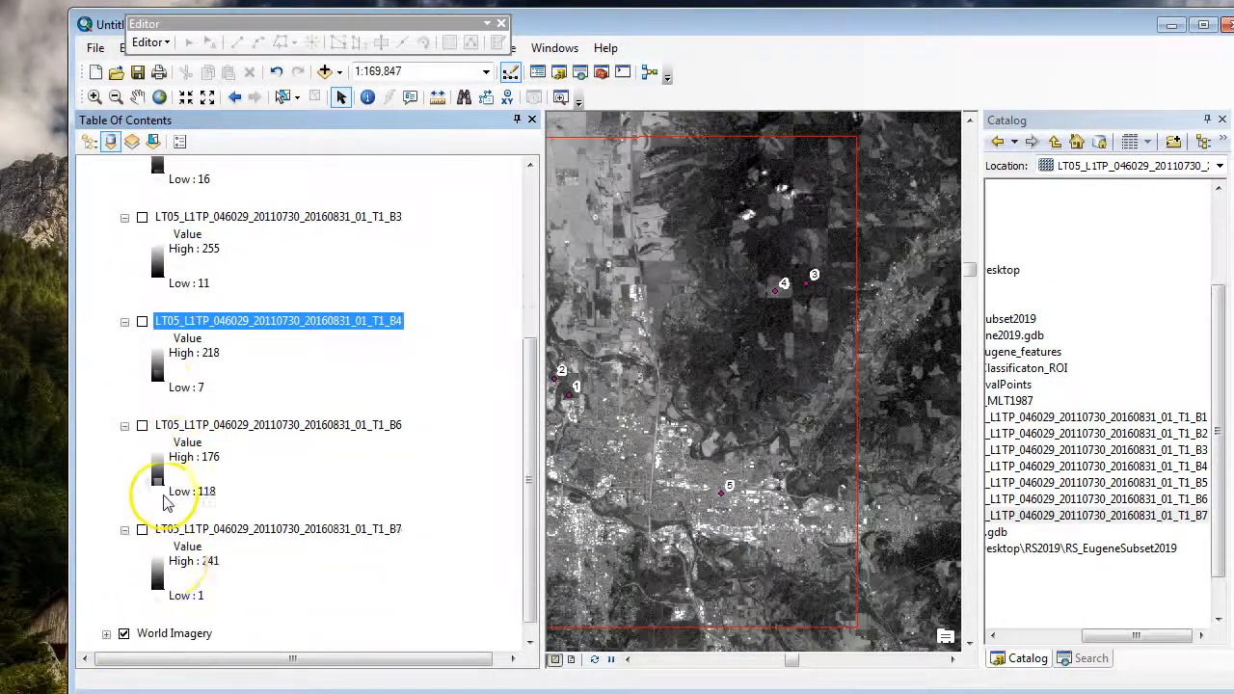
# Step: Collapse the legends of the B2, B3, B4, B6 and B7 layers, leaving B1 expanded
pyautogui.scroll(4, 289, 405)
pyautogui.scroll(1, 295, 279)
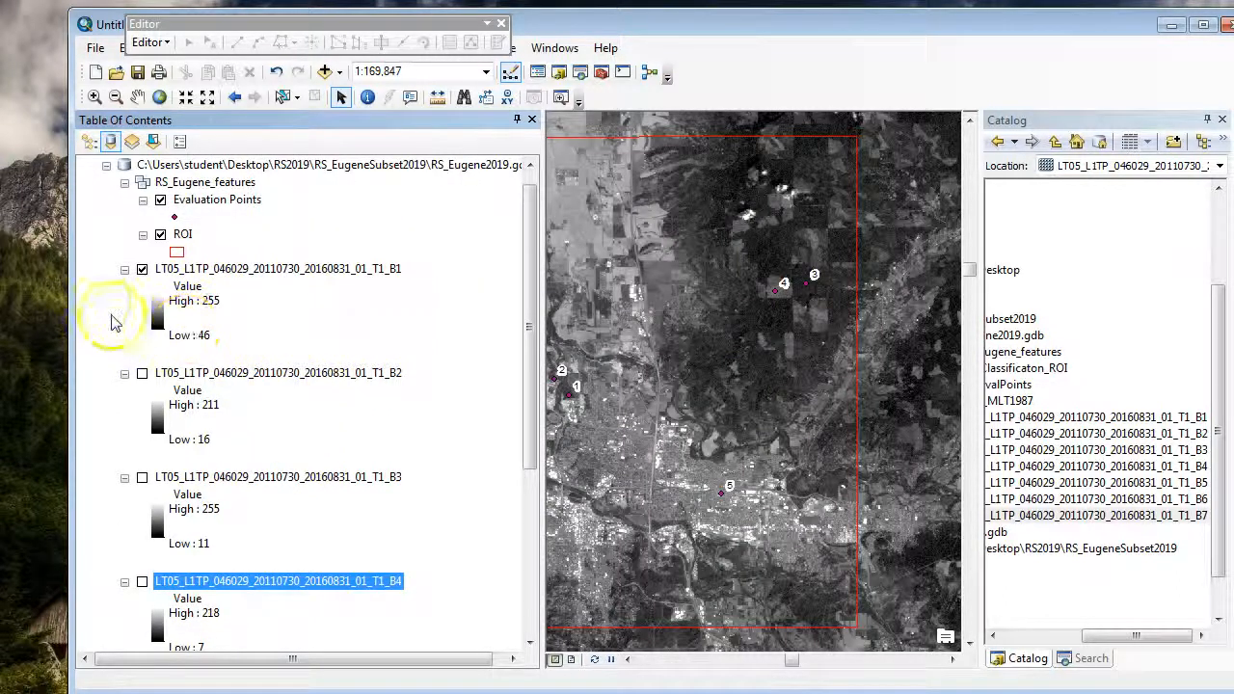
pyautogui.click(125, 373)
pyautogui.click(125, 391)
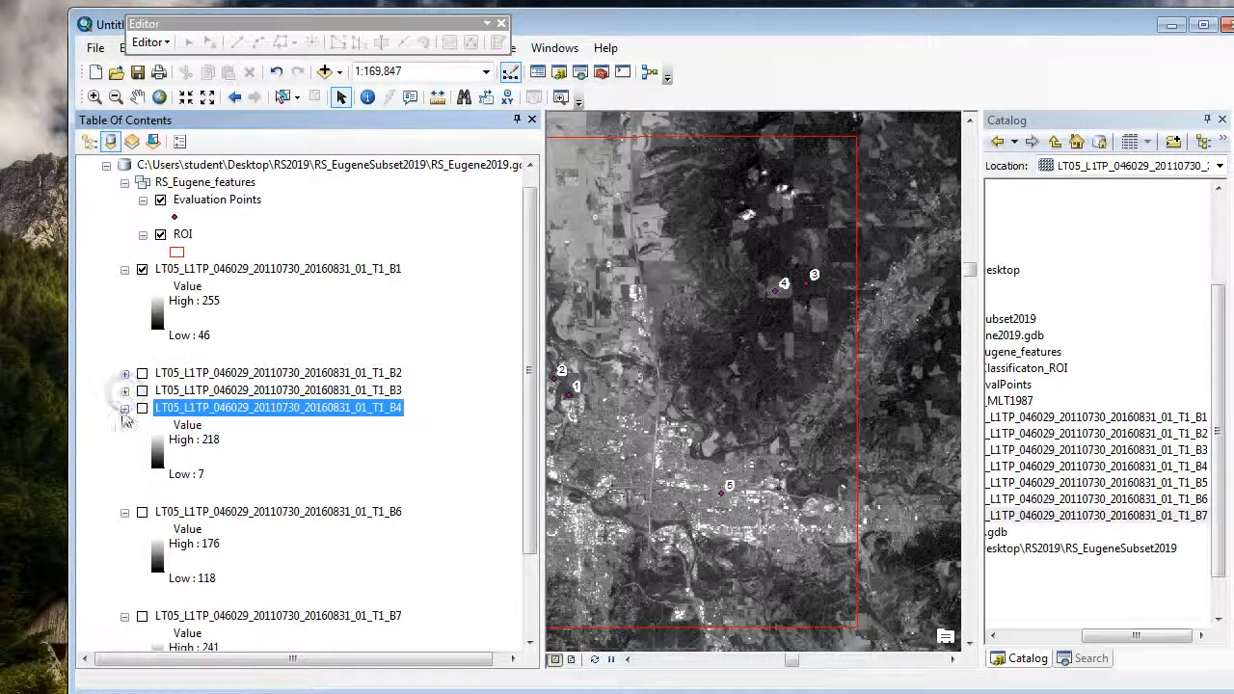
pyautogui.click(124, 408)
pyautogui.click(124, 425)
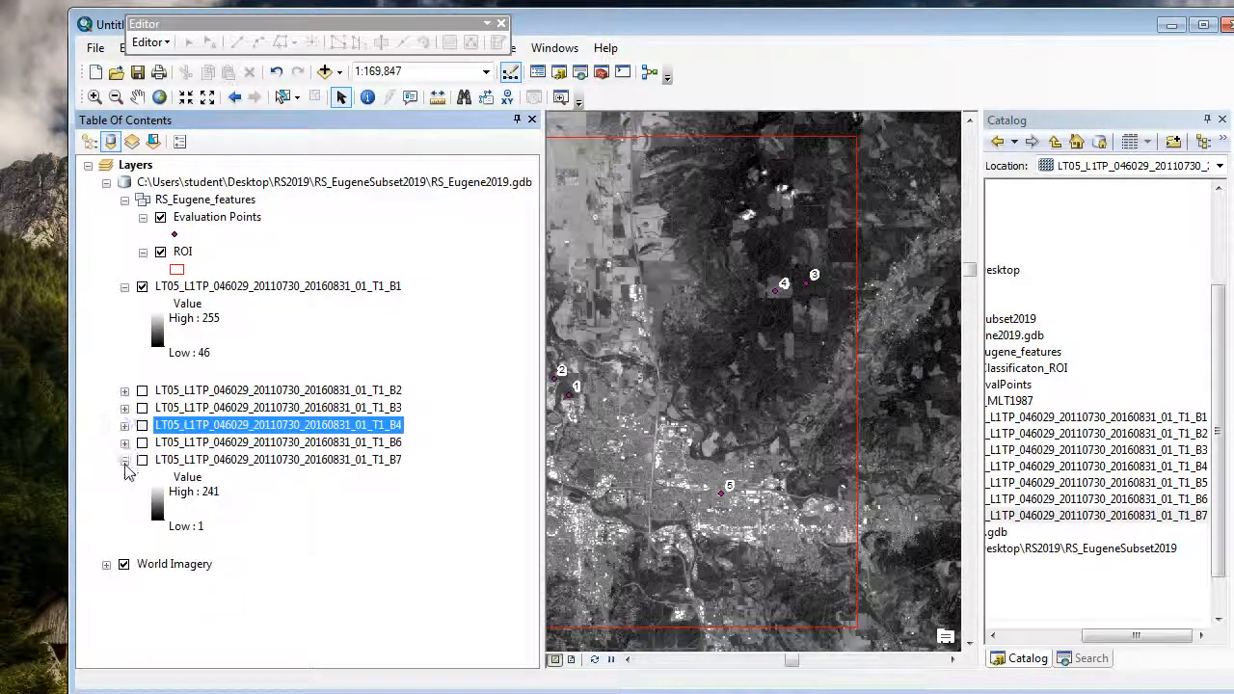
pyautogui.click(124, 460)
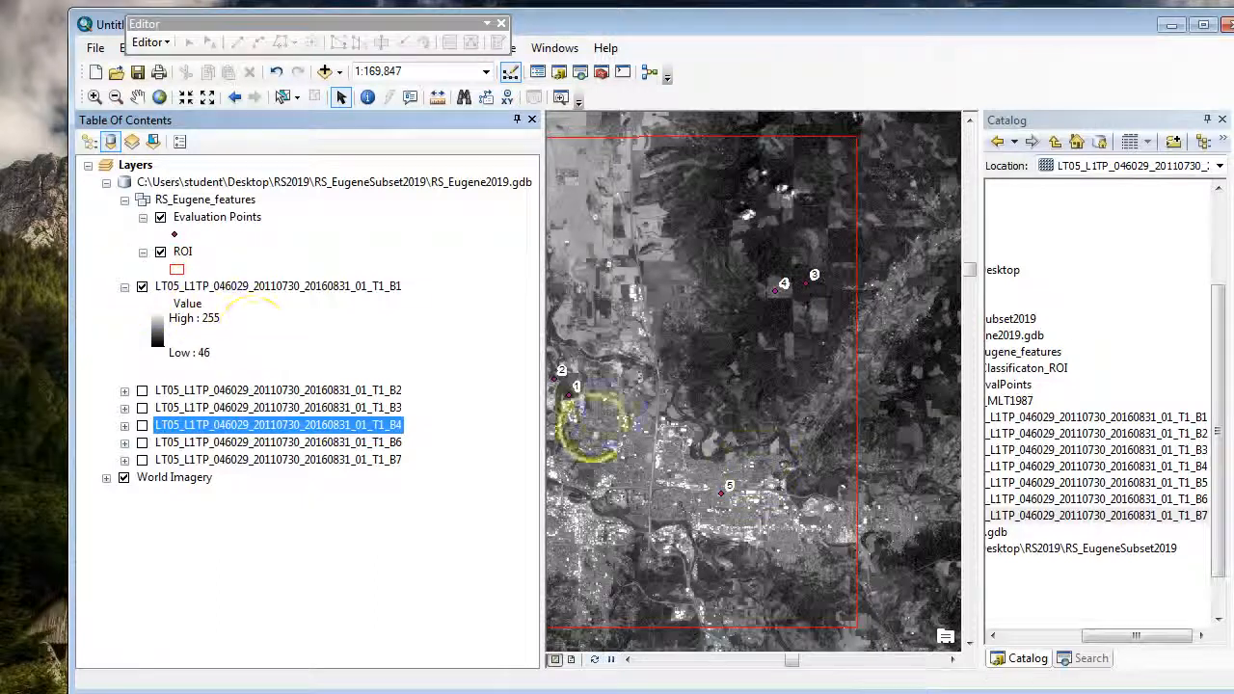
# Step: Narrow the Table Of Contents slightly and toggle the B1 layer off and on to compare it with the imagery beneath
pyautogui.moveTo(544, 386); pyautogui.dragTo(479, 372)
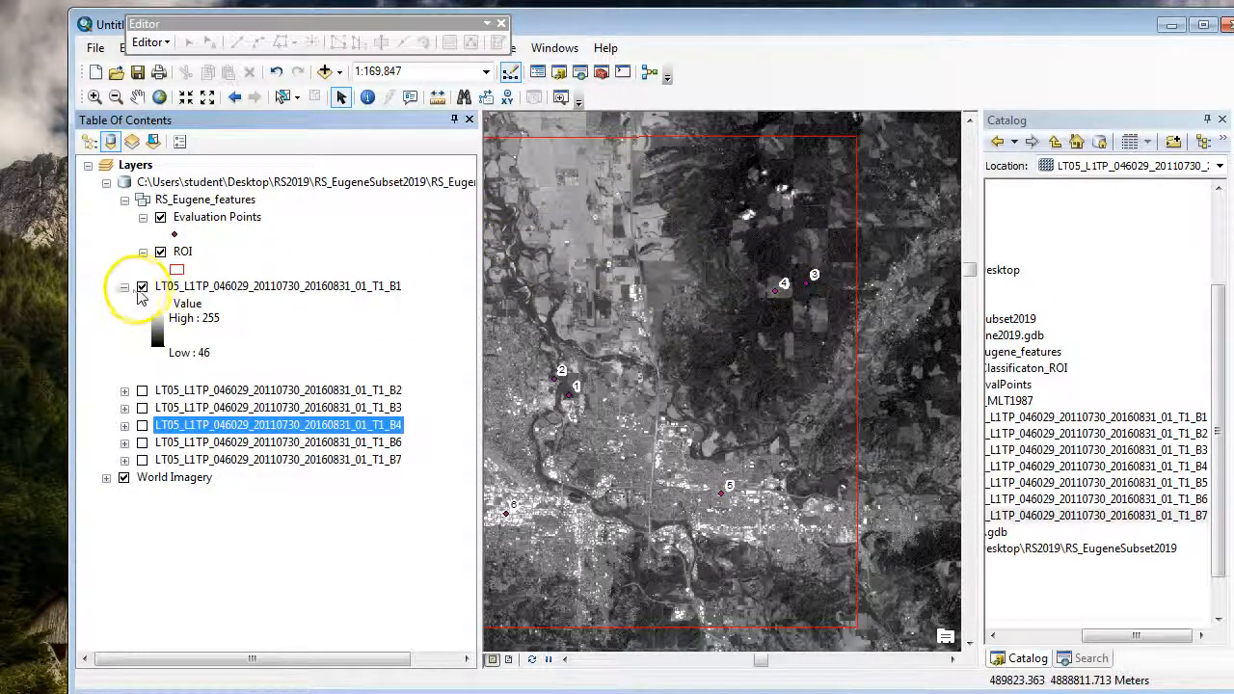
pyautogui.click(141, 287)
pyautogui.click(141, 287)
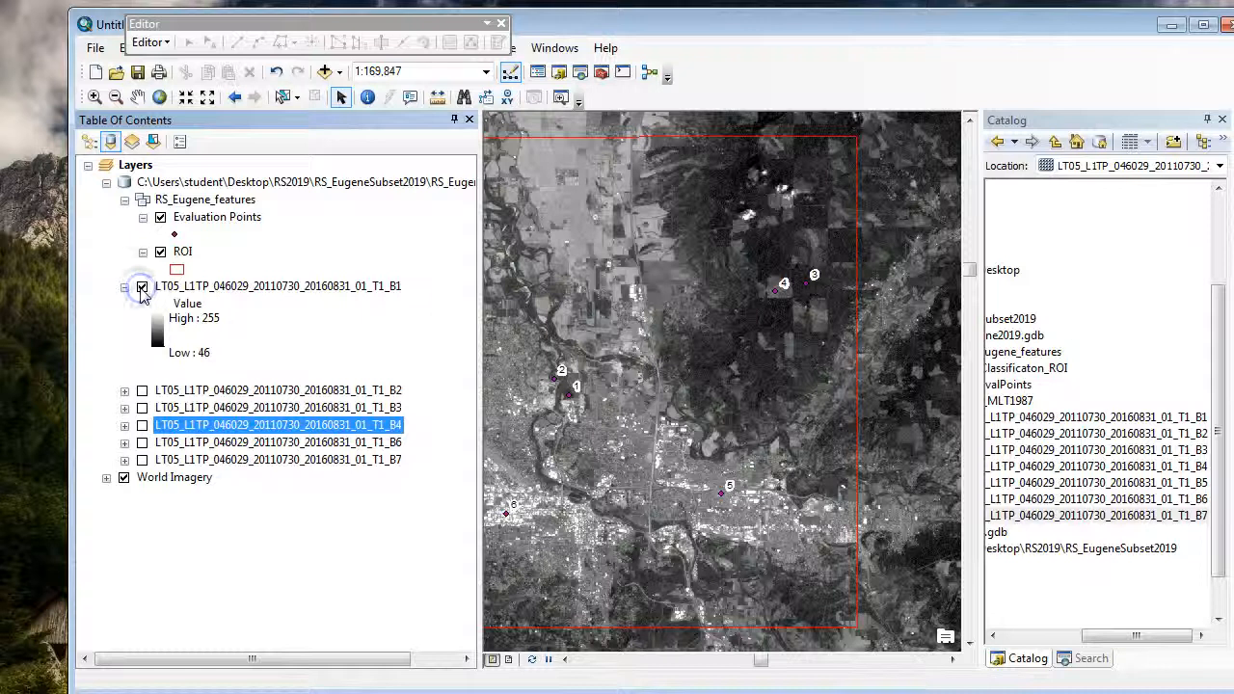
# Step: Narrow the Table Of Contents, go to latitude 44.101959 and longitude 123°5'52.955"W, and add a point there
pyautogui.moveTo(478, 551); pyautogui.dragTo(427, 549)
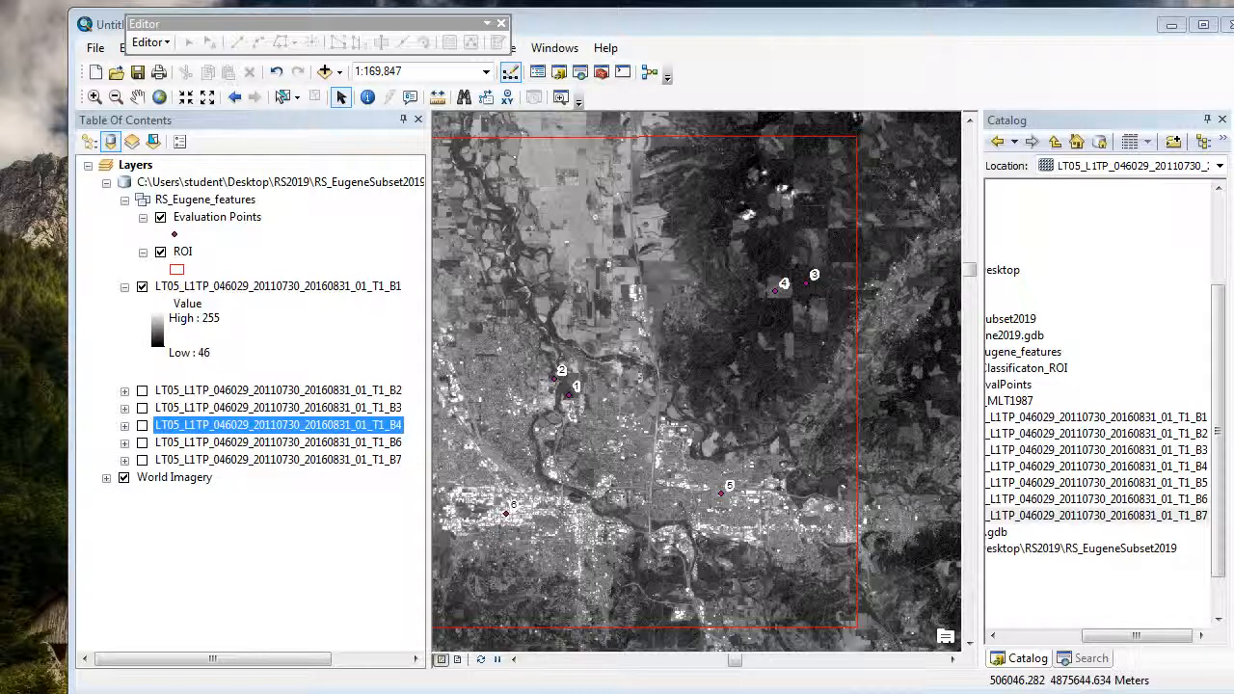
pyautogui.click(507, 96)
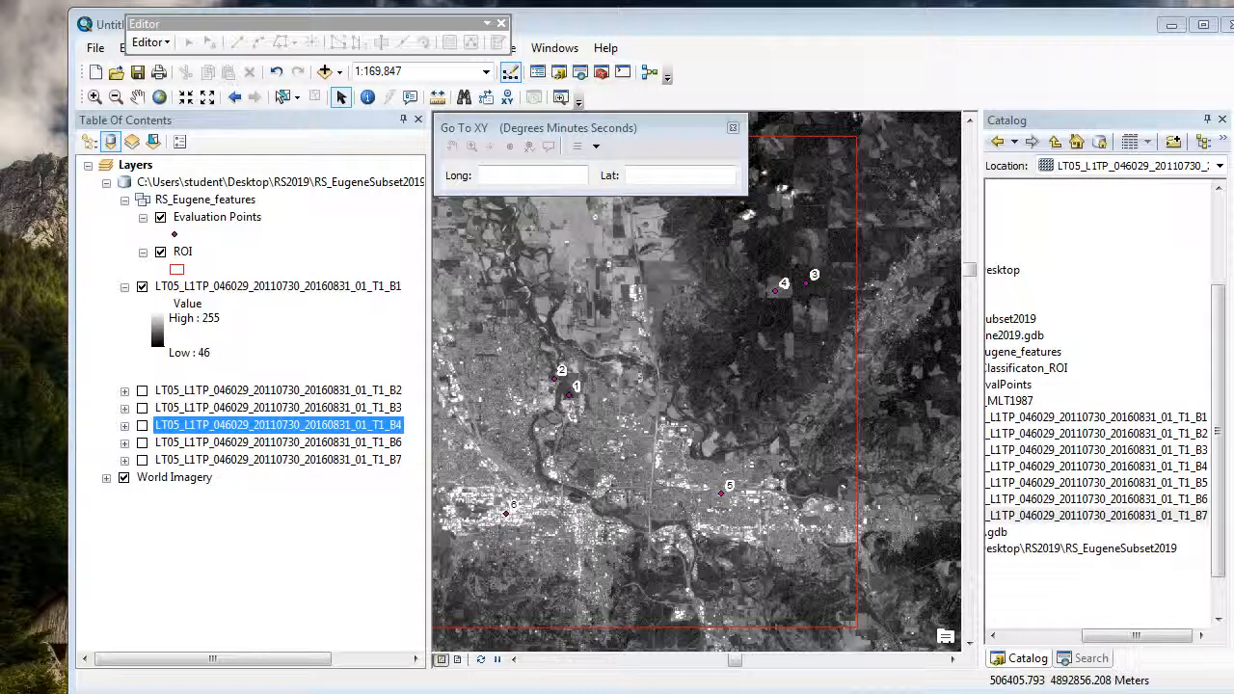
pyautogui.click(675, 172)
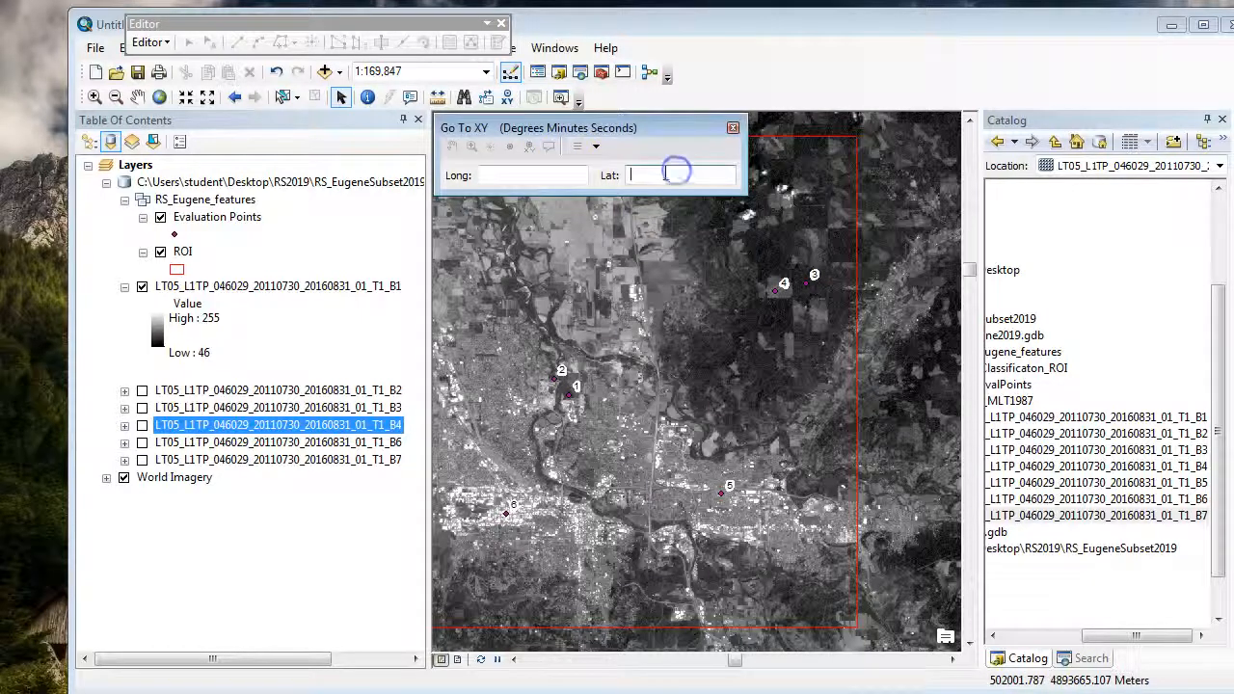
pyautogui.click(677, 174)
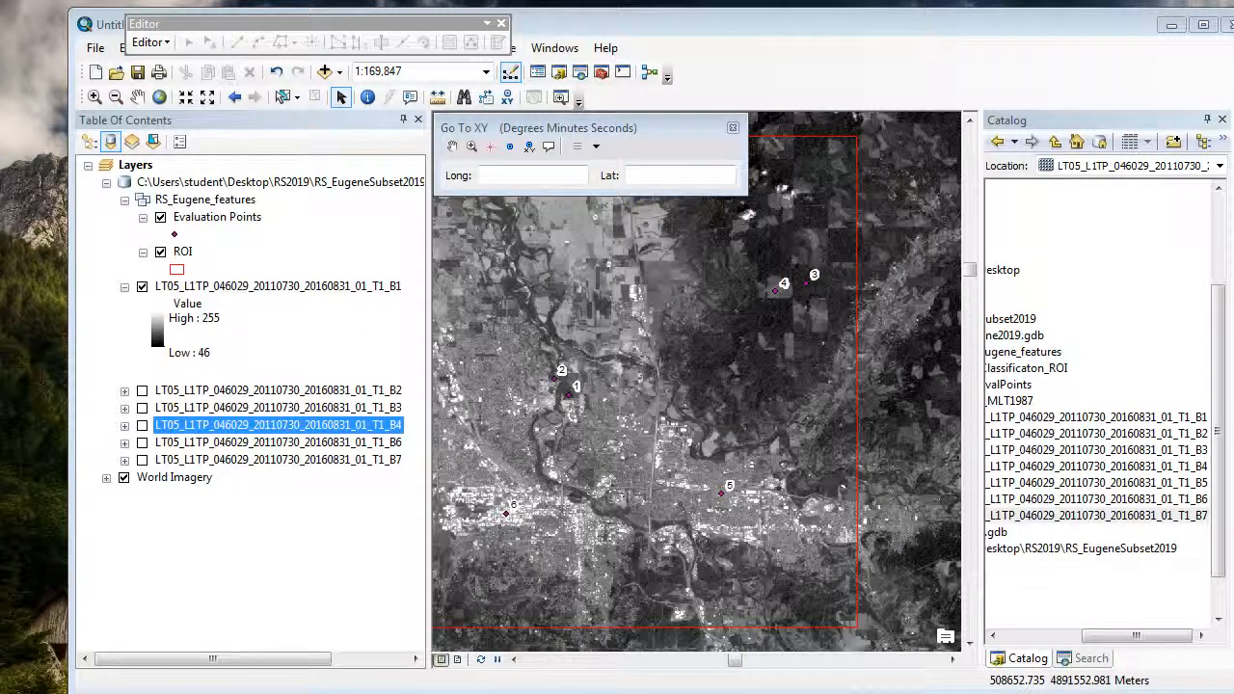
pyautogui.click(665, 174)
pyautogui.write('44.101959')
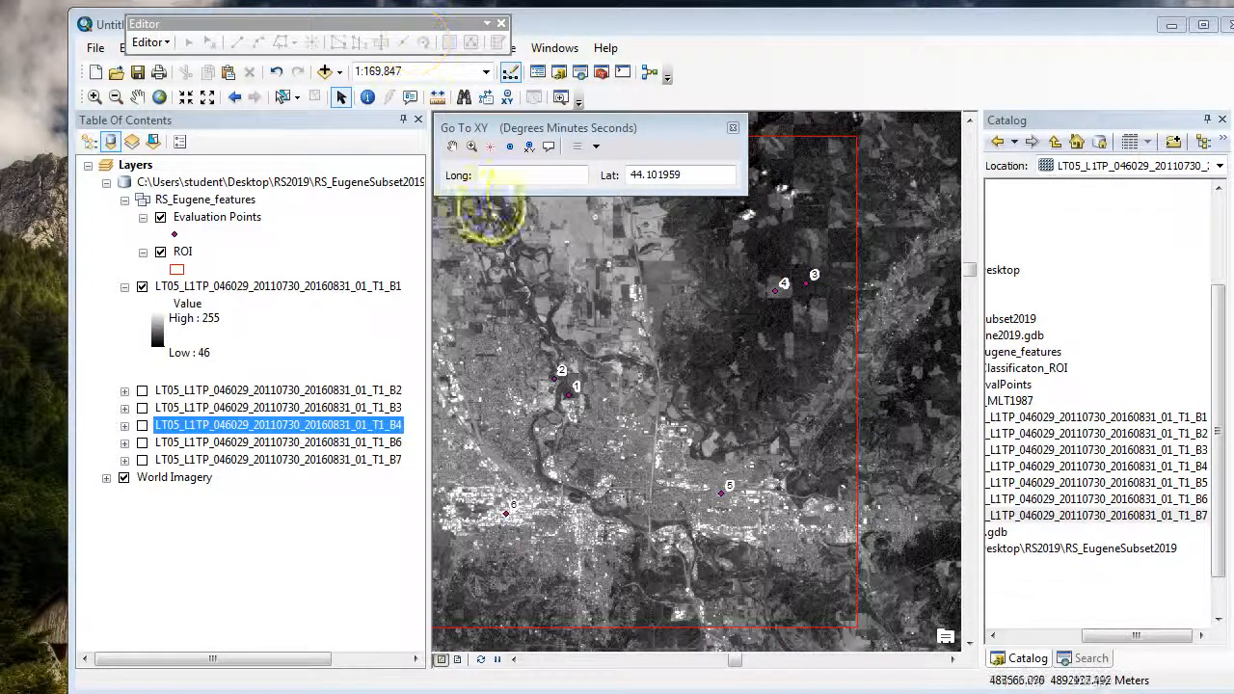
pyautogui.click(524, 174)
pyautogui.hotkey('ctrl', 'v')
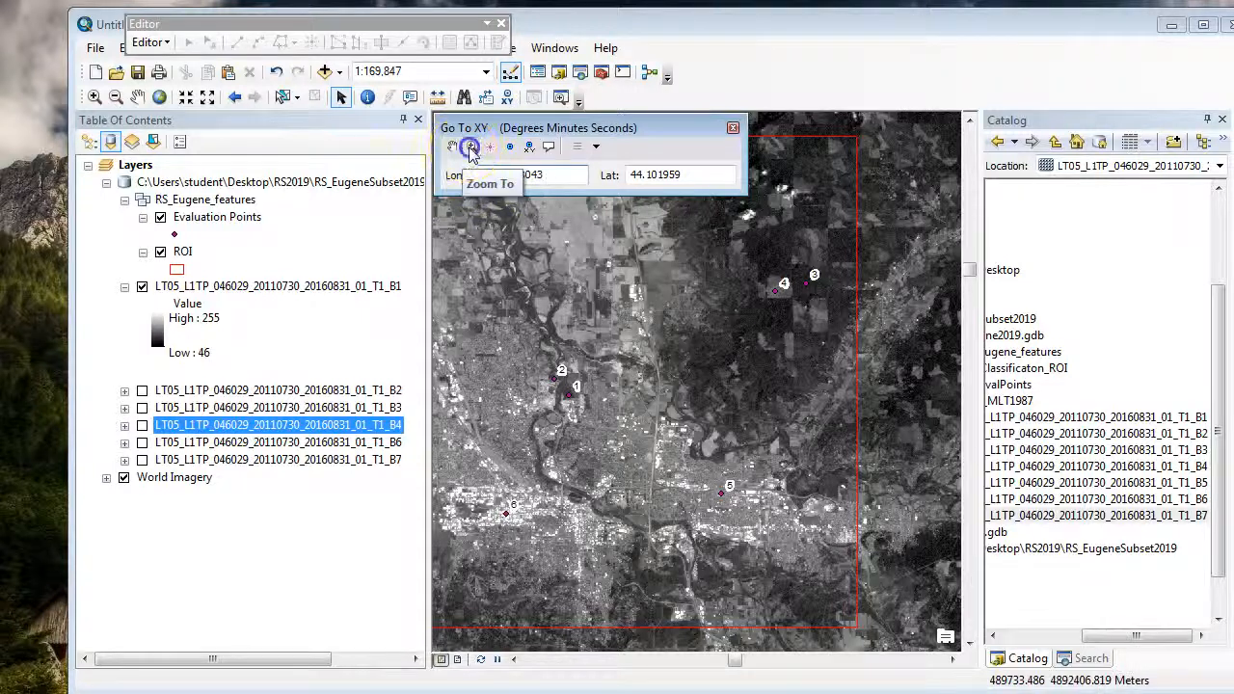
pyautogui.click(472, 147)
pyautogui.click(511, 148)
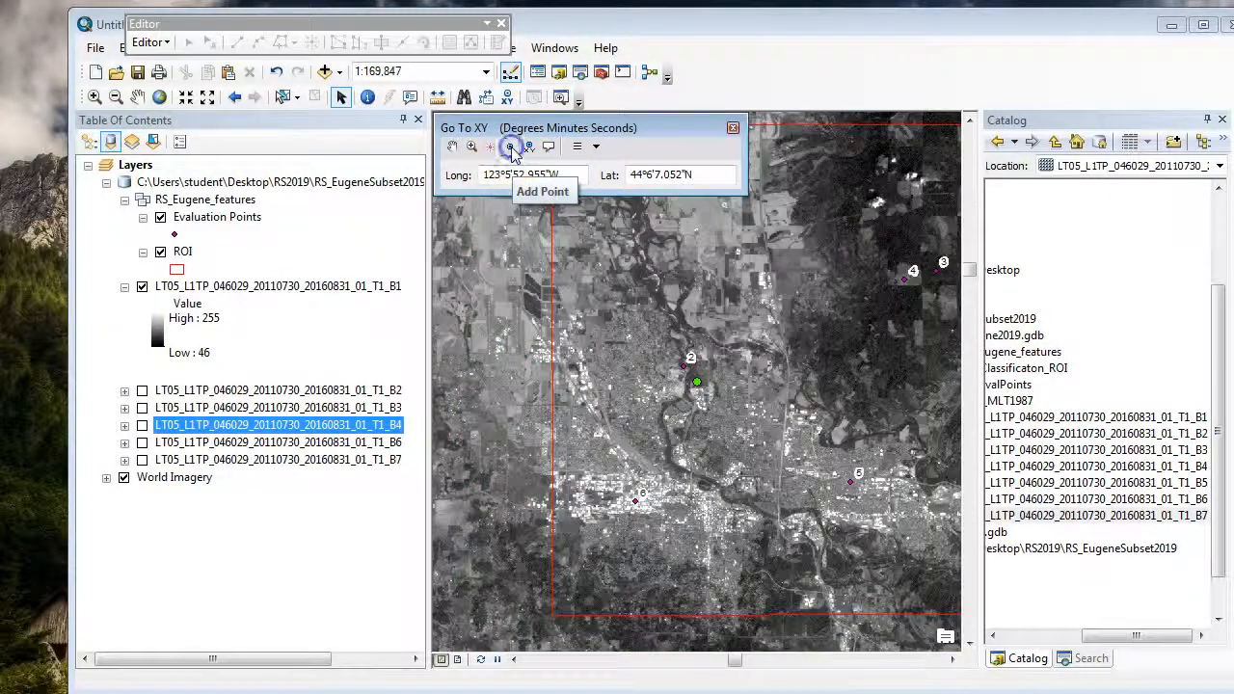
# Step: Zoom in on the added point until individual B1 pixels are distinguishable, and move the Go To XY window off the map
pyautogui.scroll(3, 713, 361)
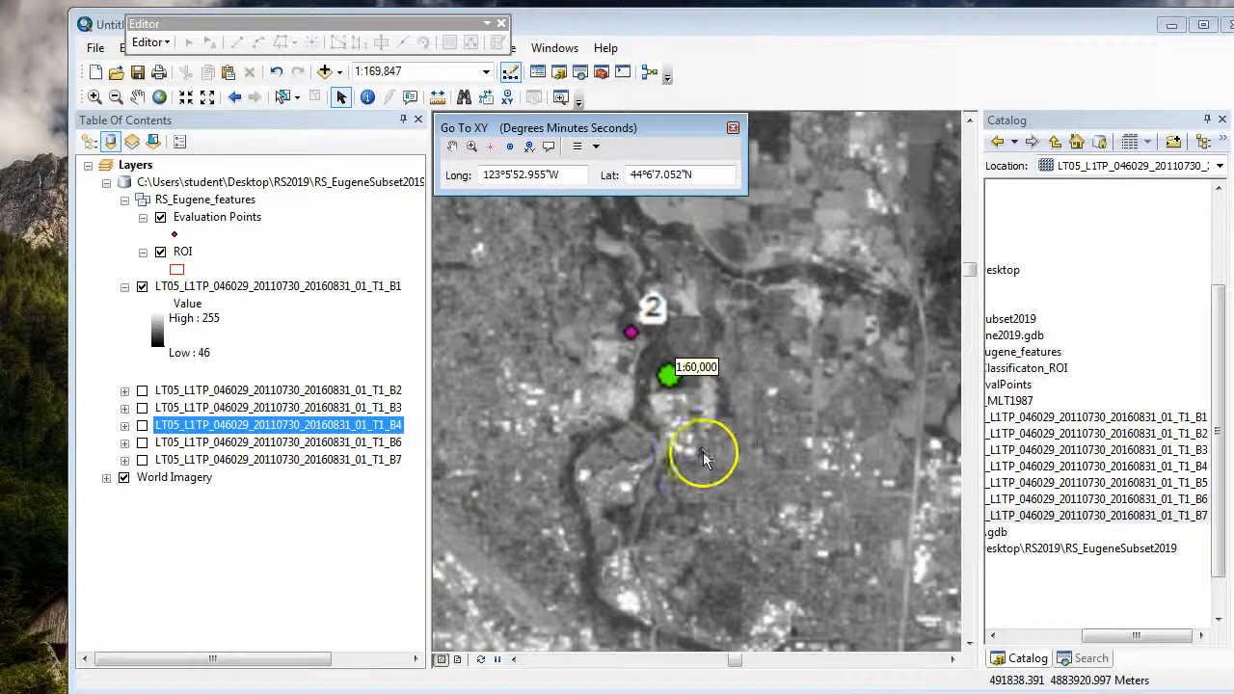
pyautogui.scroll(2, 675, 356)
pyautogui.scroll(2, 675, 314)
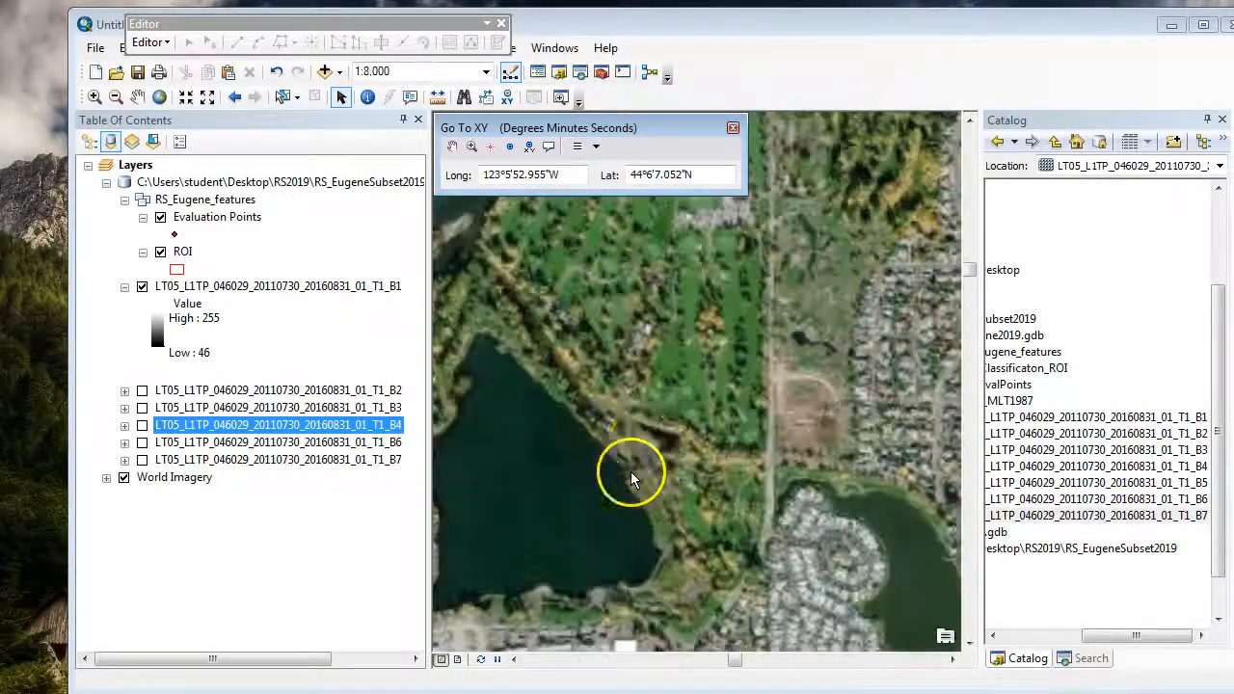
pyautogui.moveTo(468, 430); pyautogui.dragTo(579, 566)
pyautogui.click(94, 97)
pyautogui.moveTo(479, 471); pyautogui.dragTo(592, 554)
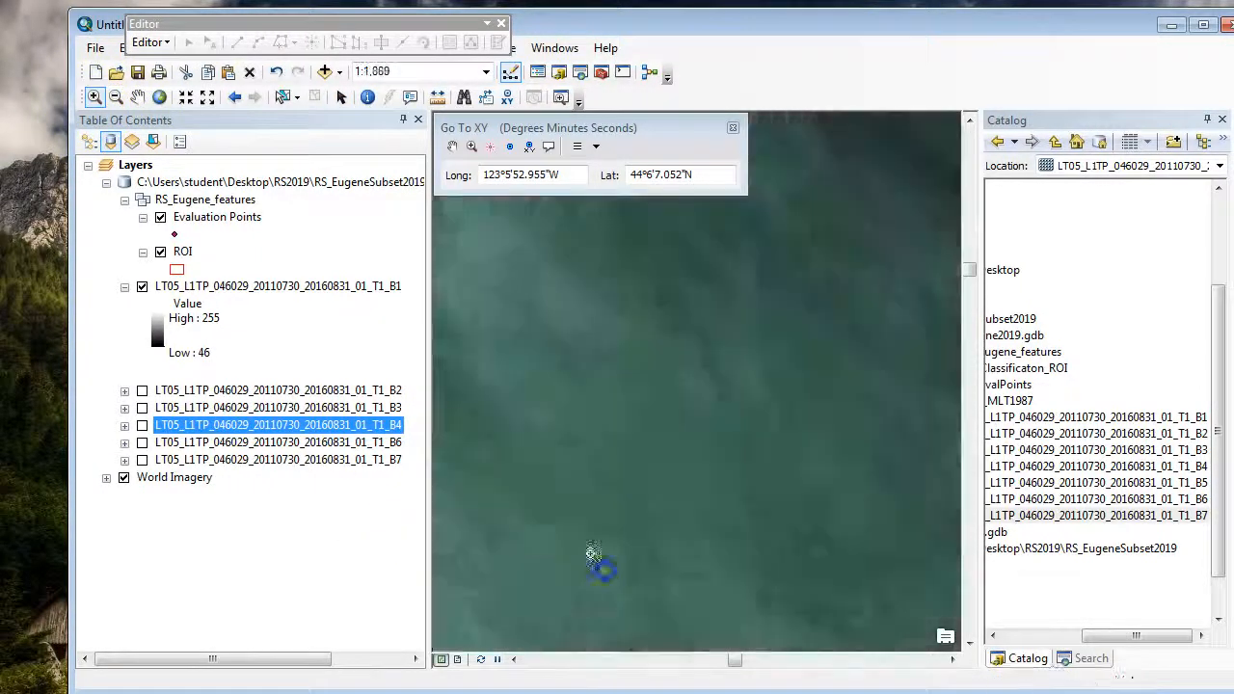
pyautogui.moveTo(529, 235); pyautogui.dragTo(593, 340)
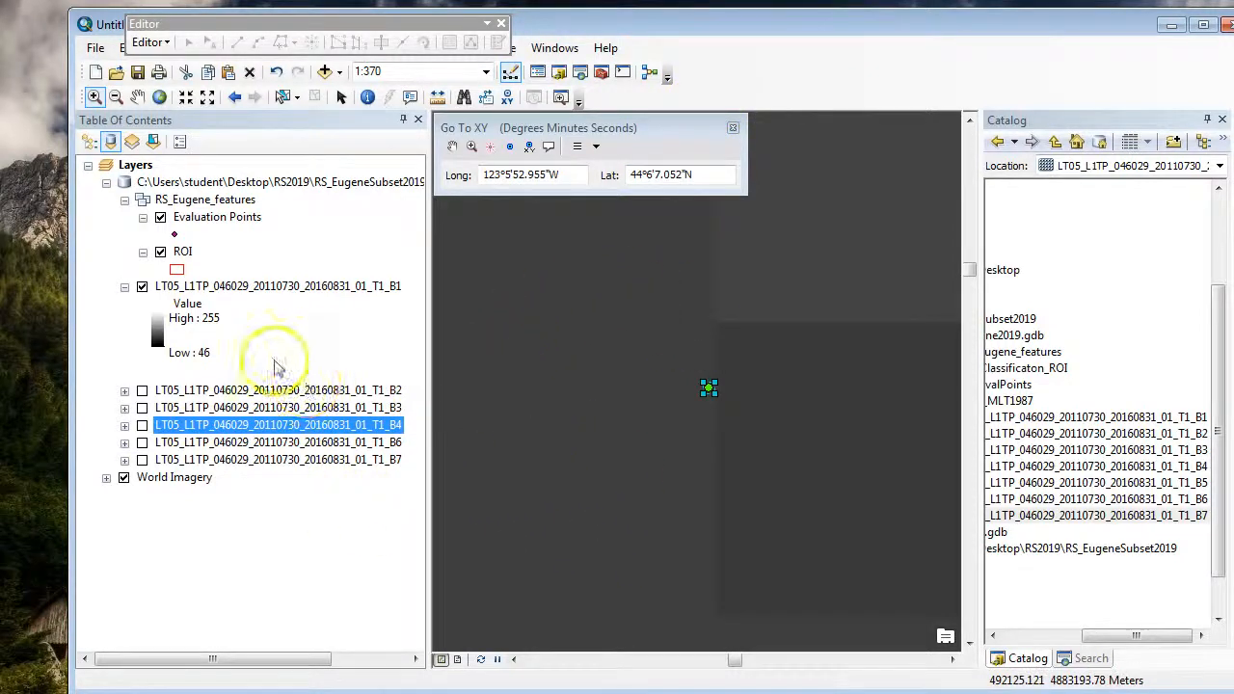
pyautogui.moveTo(696, 132); pyautogui.dragTo(1028, 54)
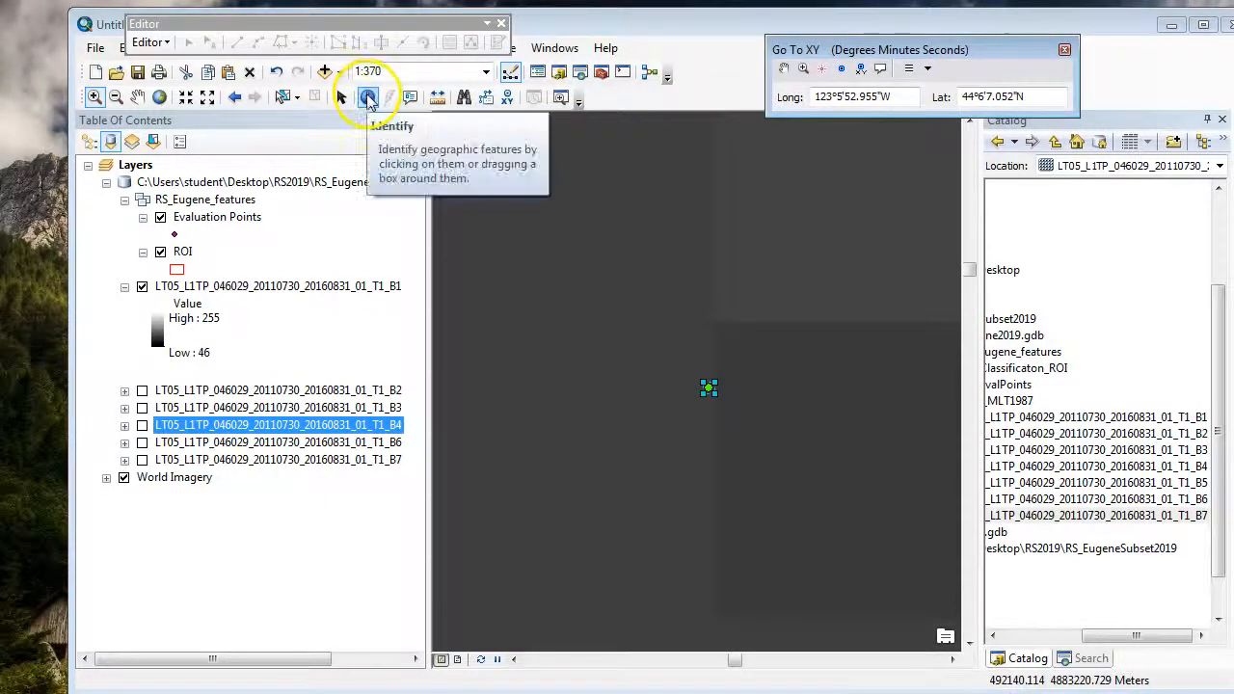
# Step: Identify the B1 pixel value beside the added point, with the B1 raster set as the layer to identify from
pyautogui.click(367, 98)
pyautogui.click(625, 405)
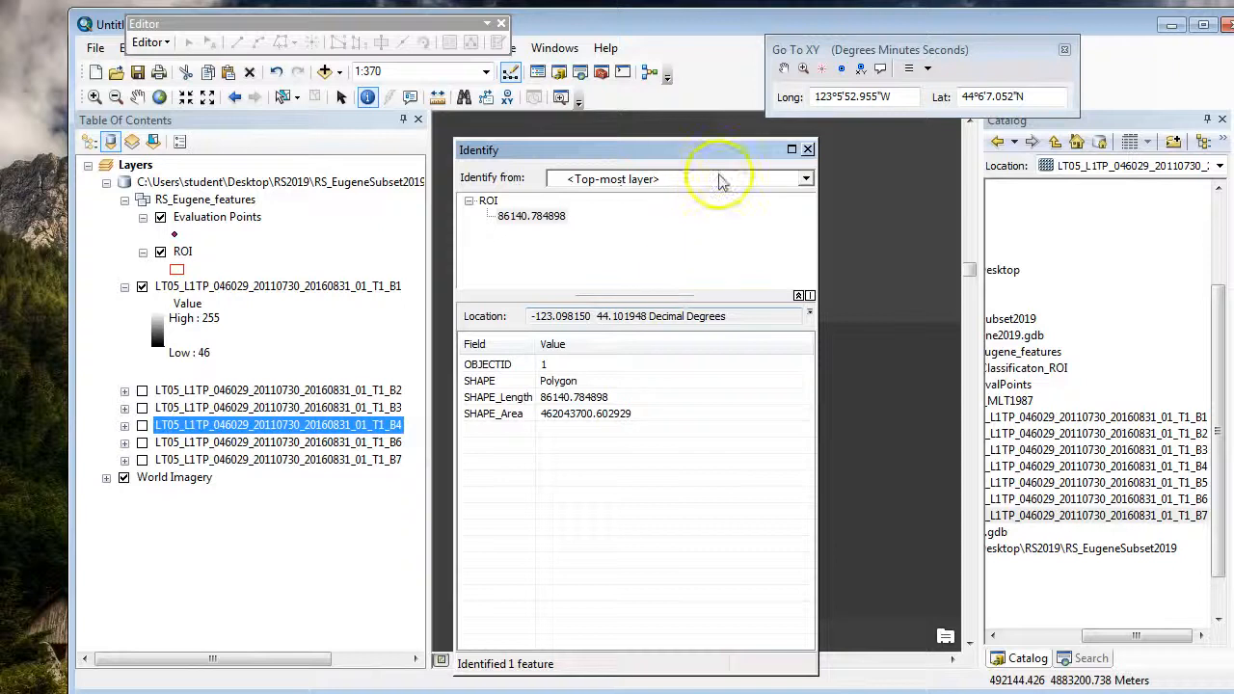
pyautogui.click(721, 182)
pyautogui.click(731, 298)
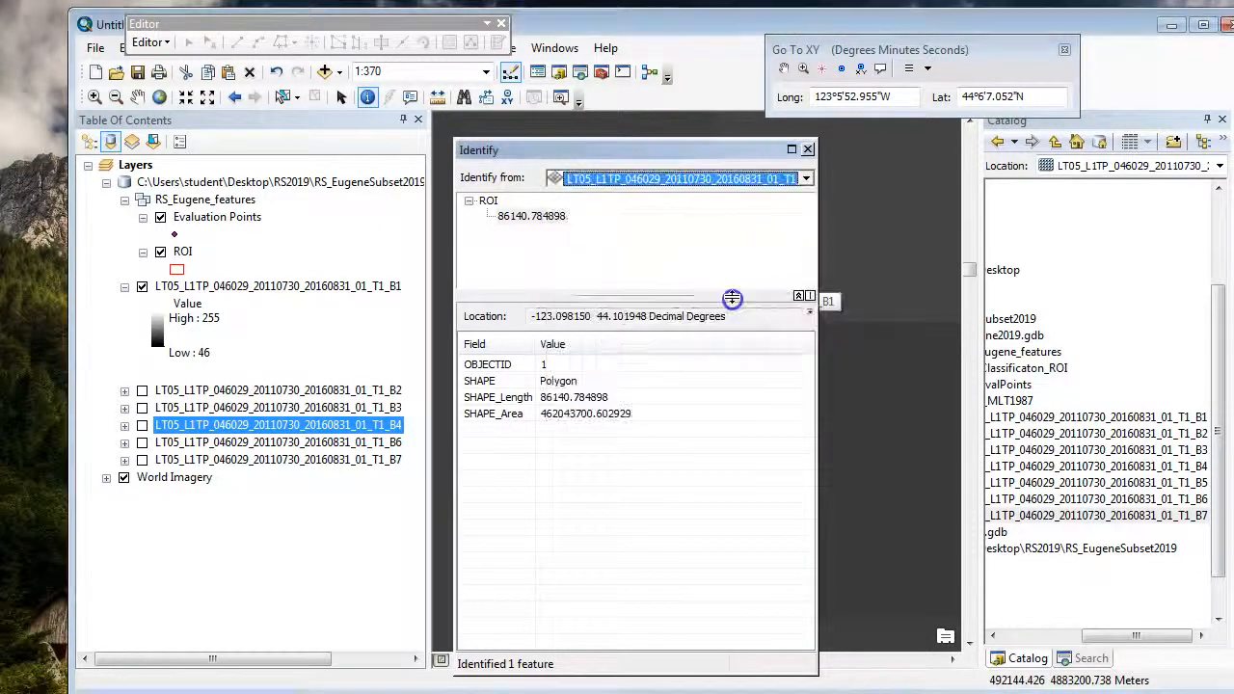
pyautogui.moveTo(738, 150); pyautogui.dragTo(954, 150)
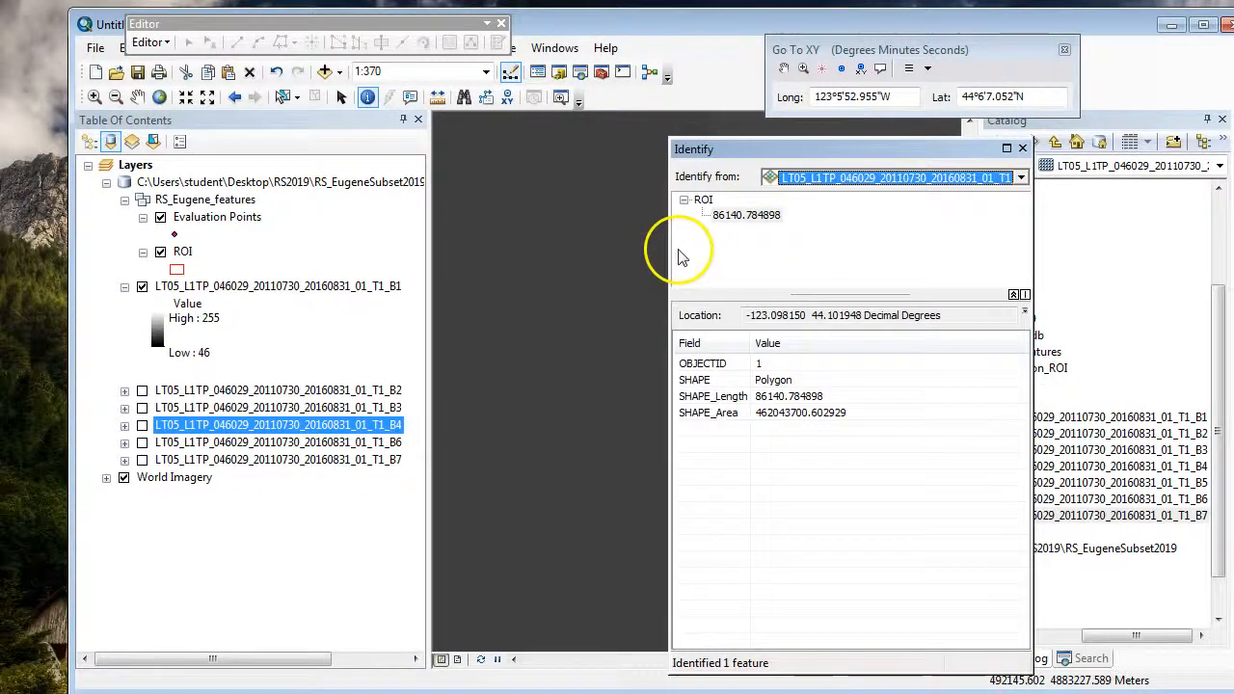
pyautogui.click(551, 449)
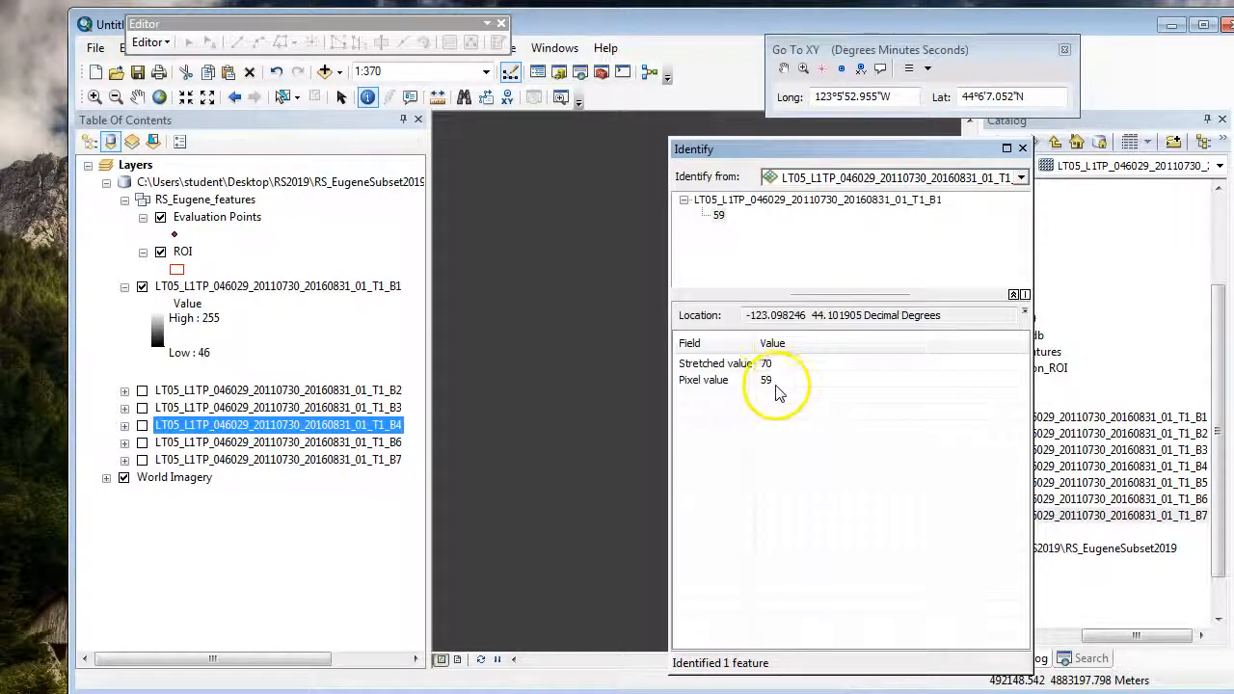
# Step: Switch the identified layer to the B2 raster and read its pixel value beside the added point
pyautogui.click(1002, 177)
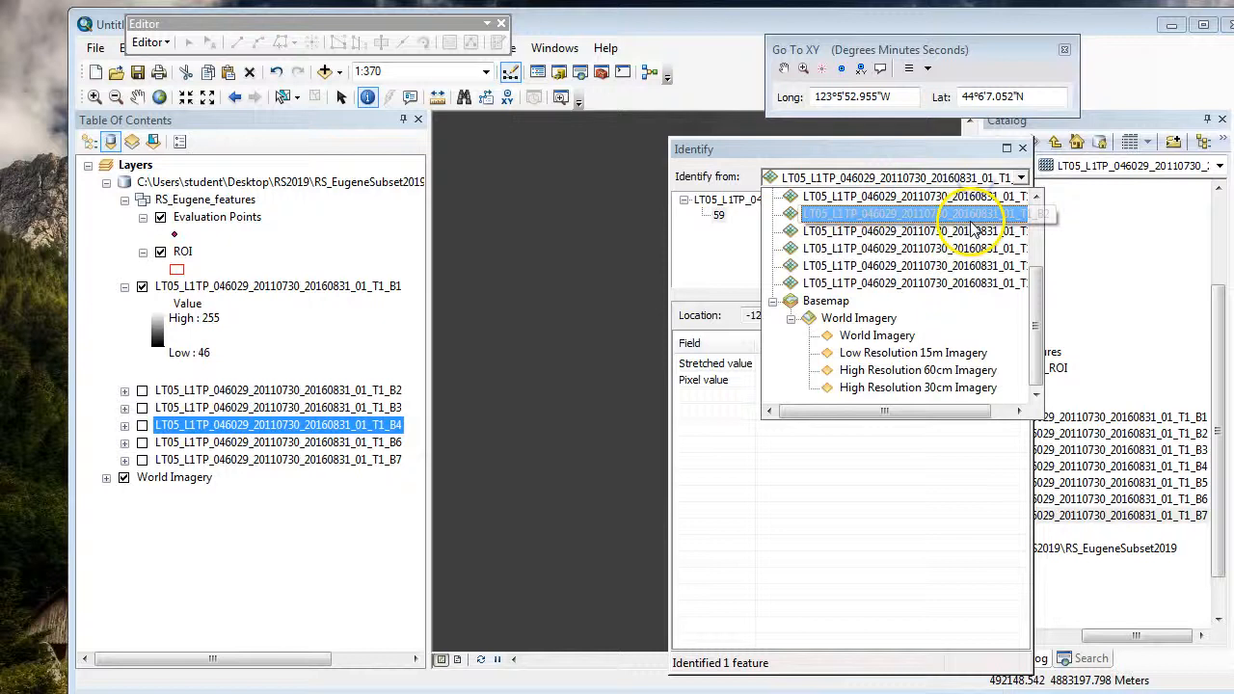
pyautogui.click(920, 217)
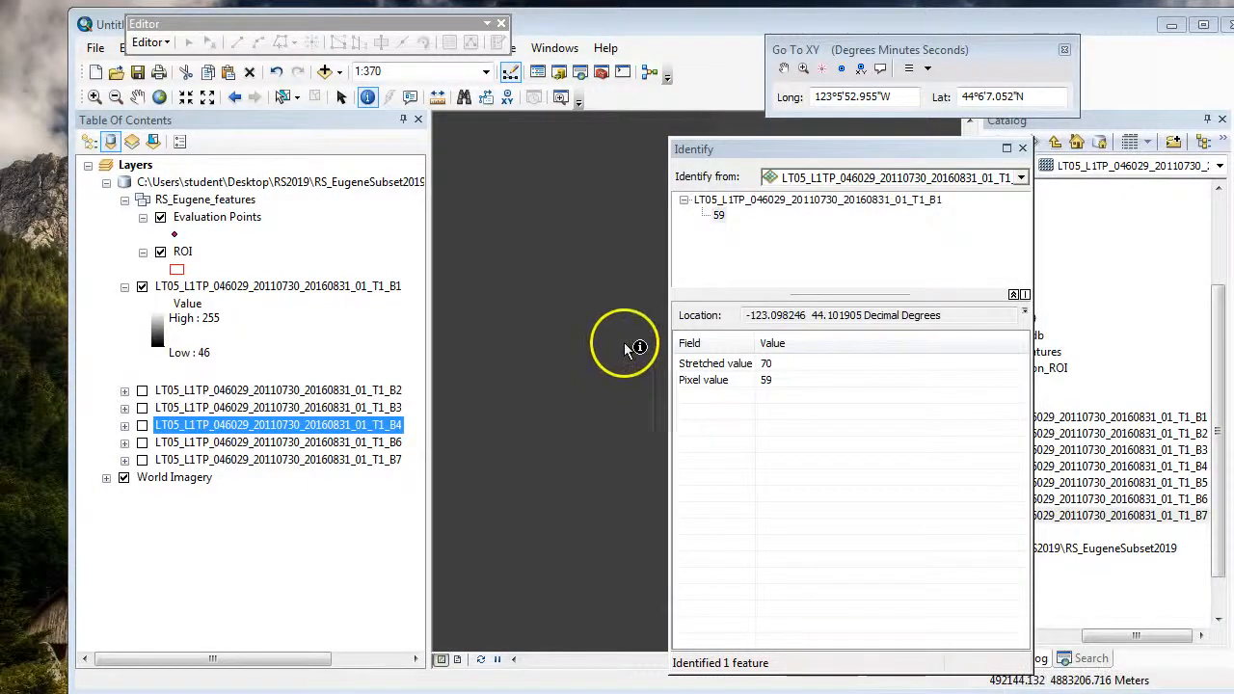
pyautogui.click(596, 395)
pyautogui.click(770, 380)
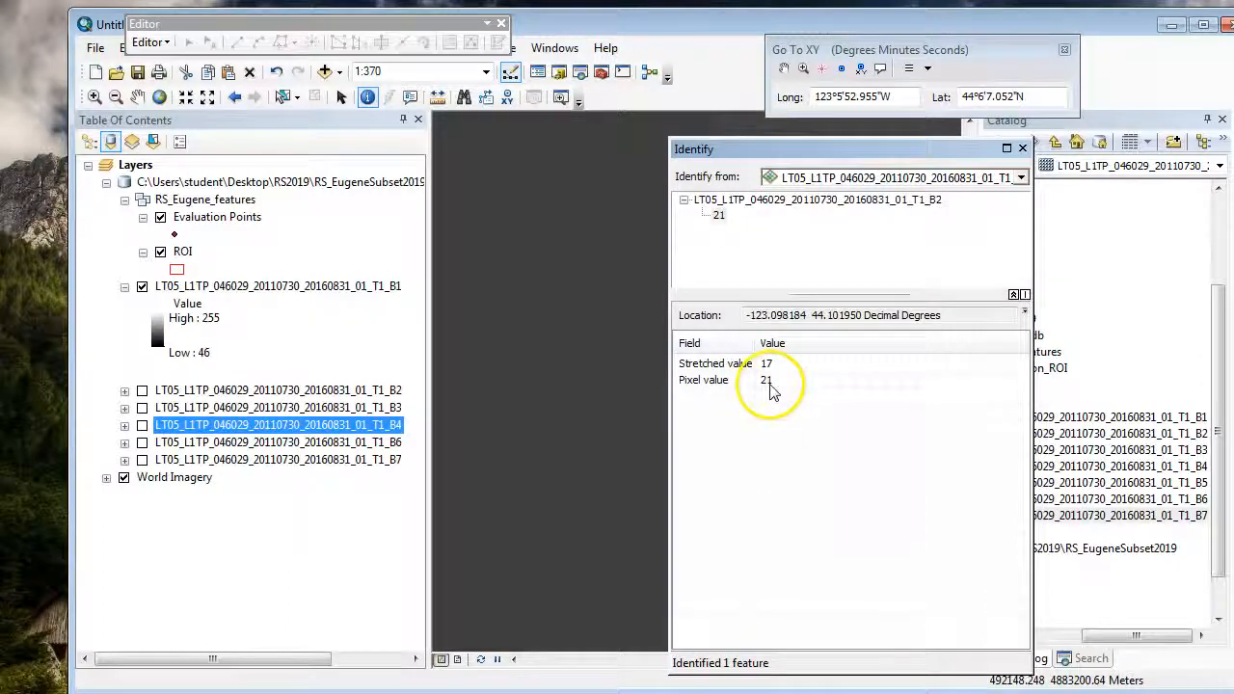
# Step: Identify the B3 and B4 pixel values beside the added point, and close the Identify and Go To XY windows
pyautogui.click(925, 178)
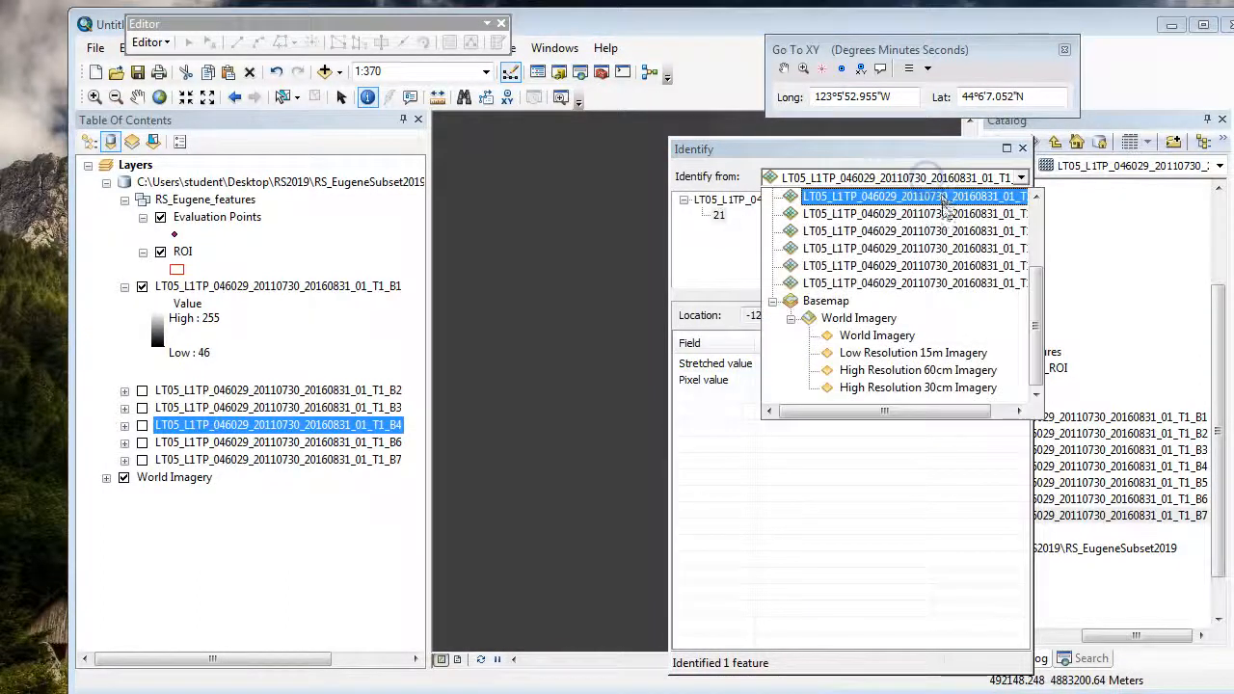
pyautogui.click(940, 232)
pyautogui.click(573, 380)
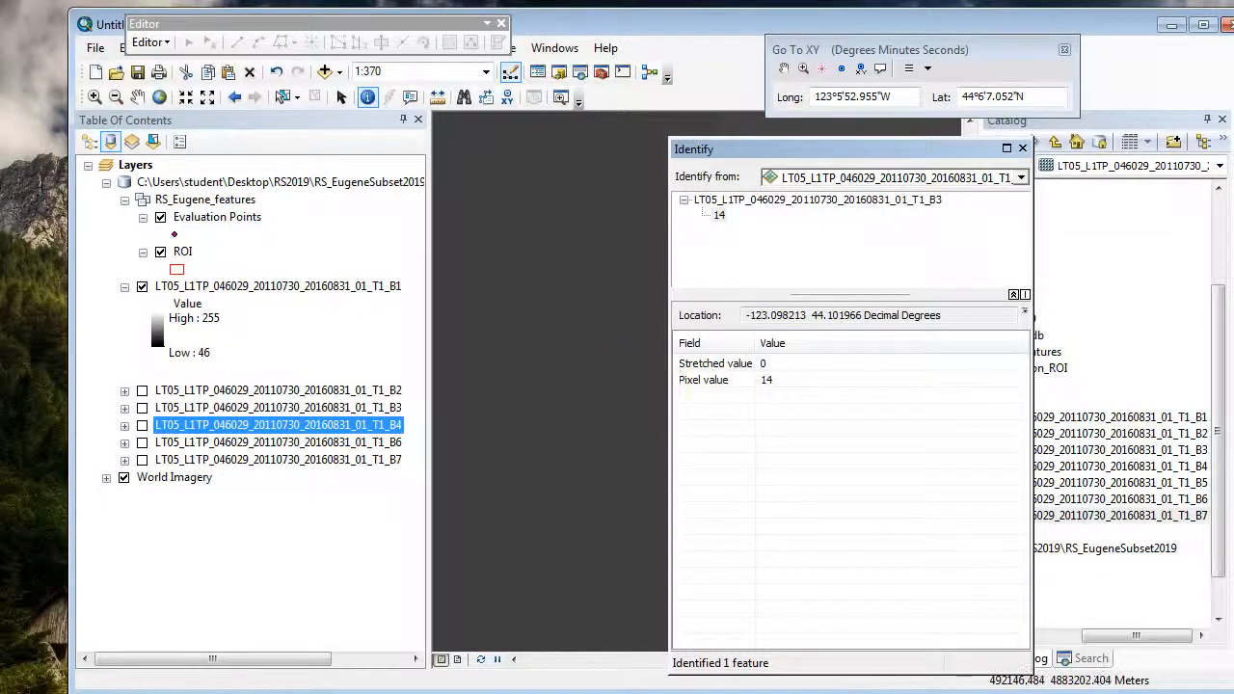
pyautogui.click(972, 183)
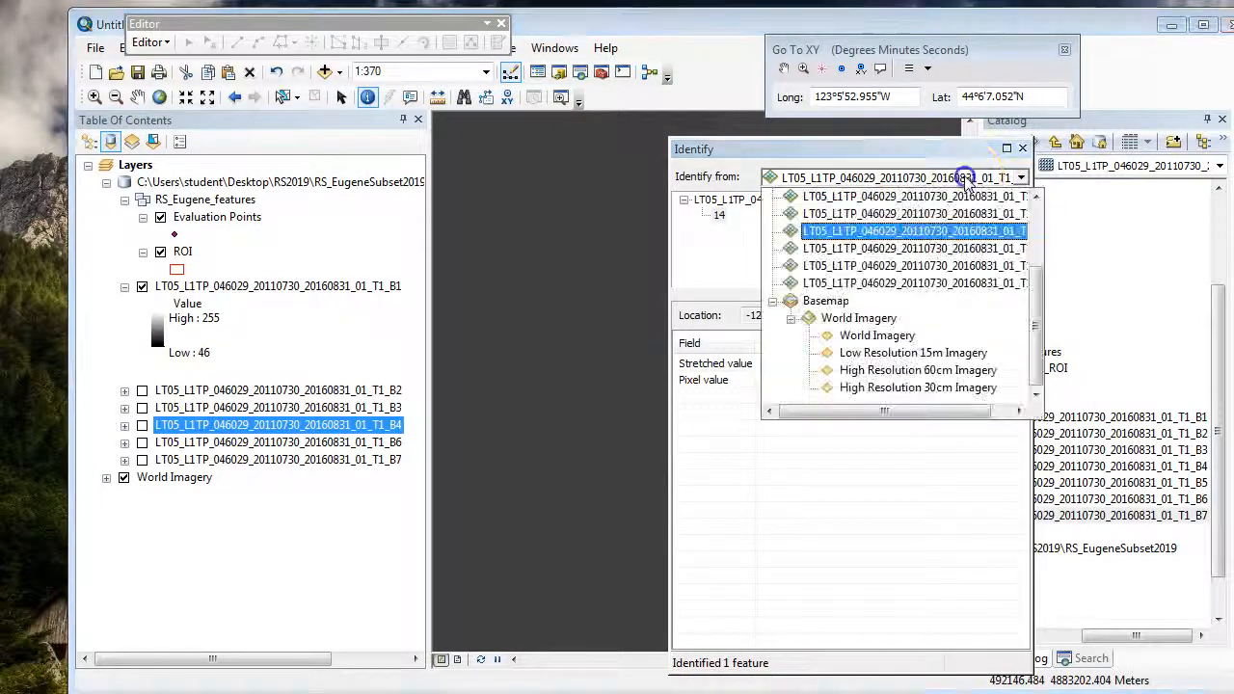
pyautogui.click(948, 249)
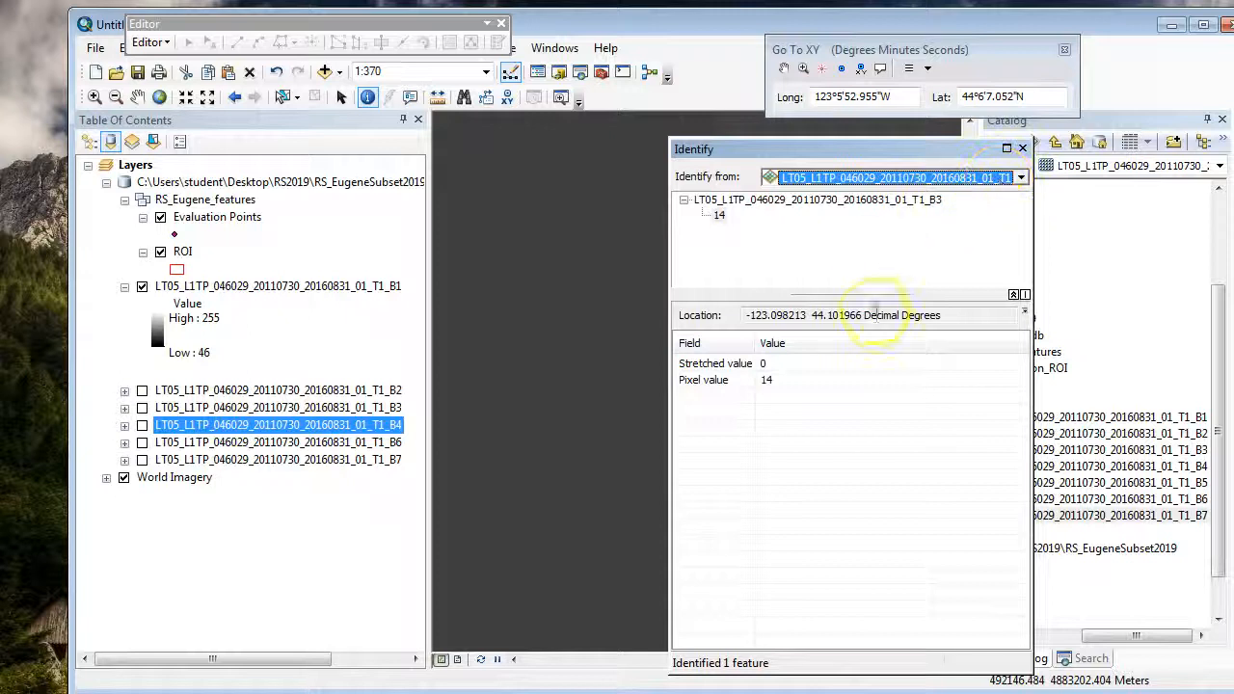
pyautogui.click(577, 393)
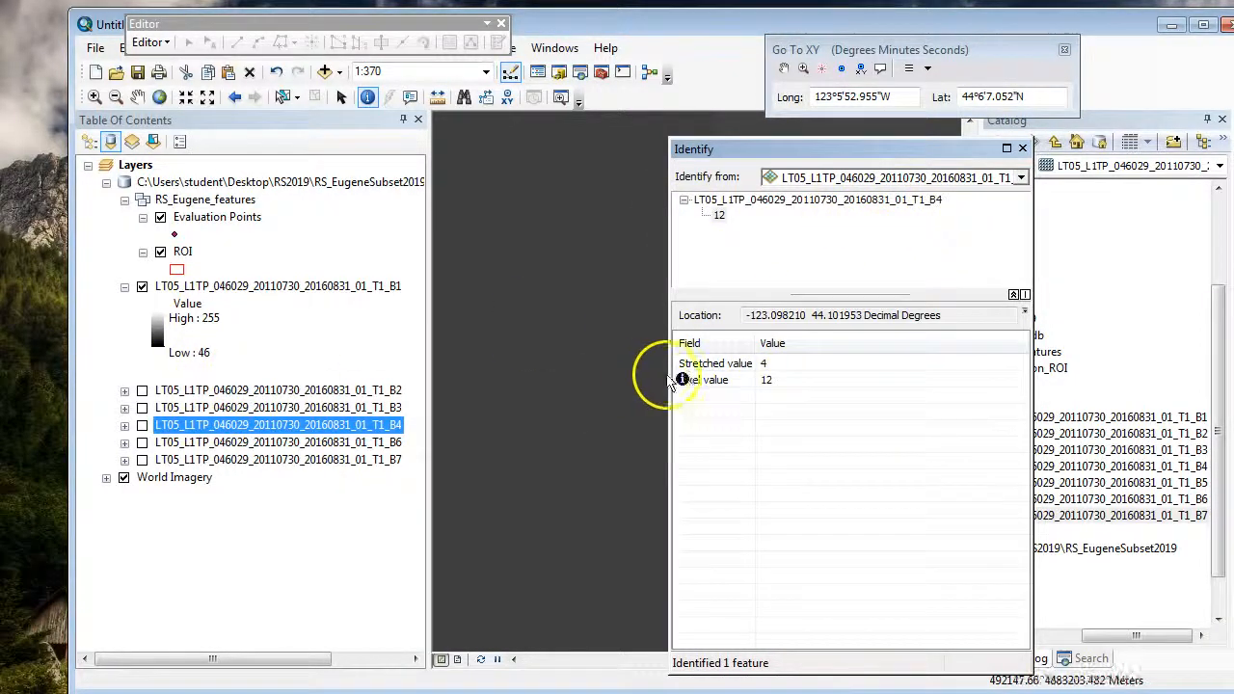
pyautogui.click(1023, 152)
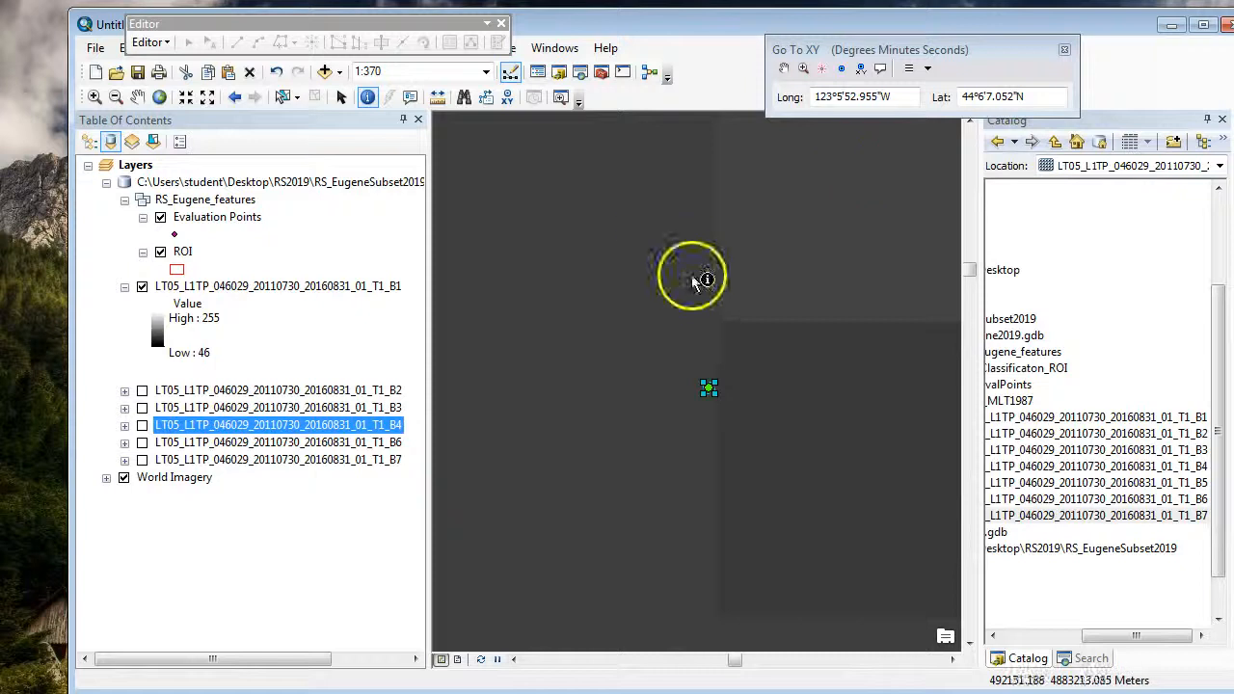
pyautogui.click(1065, 49)
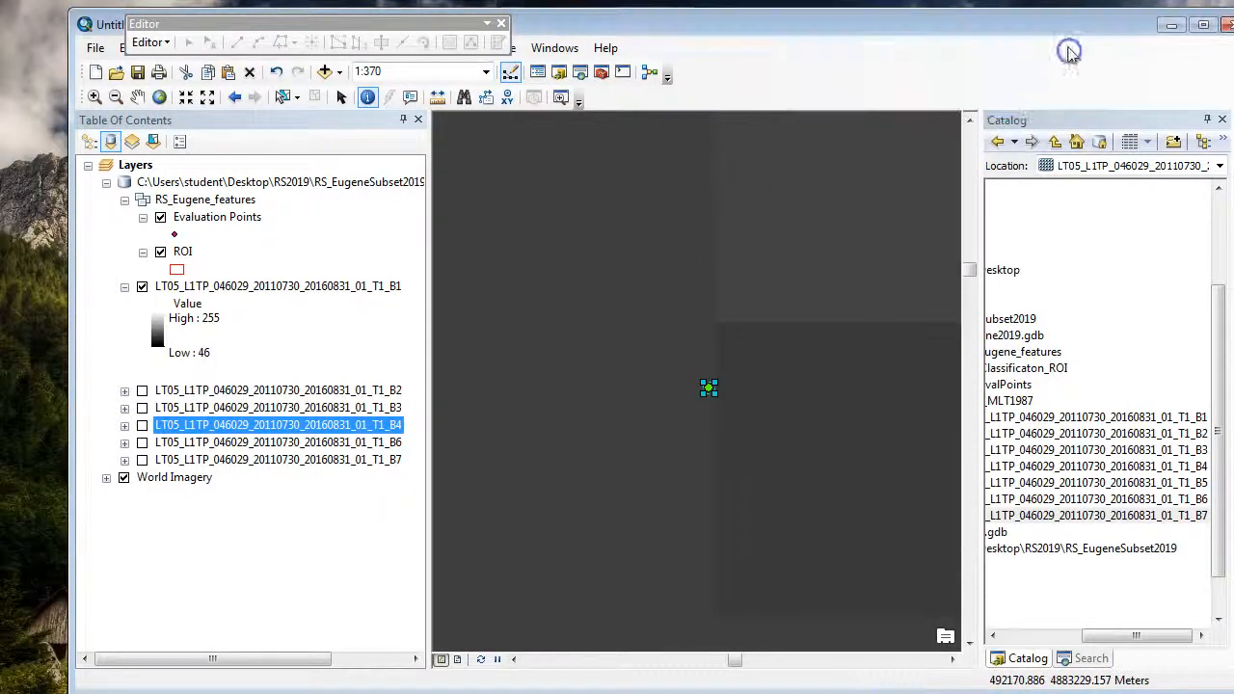
# Step: Show the Effects toolbar above the map and choose the B1 raster as its effects layer
pyautogui.rightClick(1048, 60)
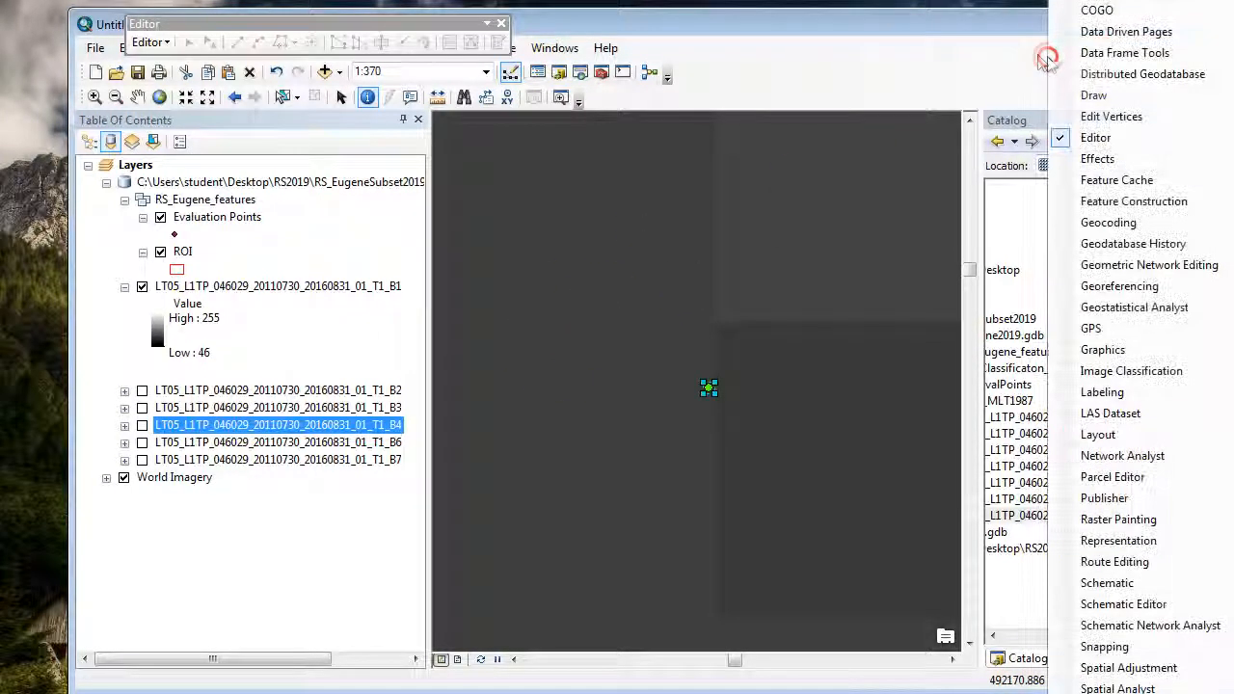
pyautogui.click(1094, 159)
pyautogui.moveTo(690, 130); pyautogui.dragTo(900, 66)
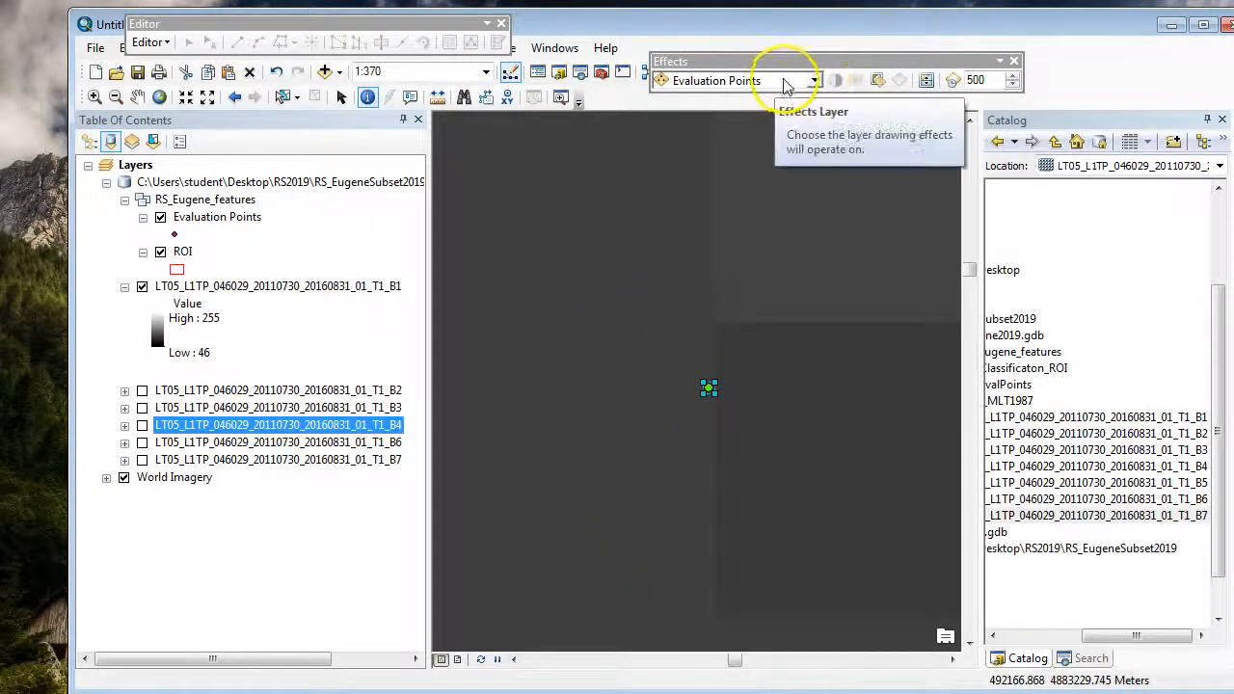
pyautogui.click(815, 81)
pyautogui.click(763, 135)
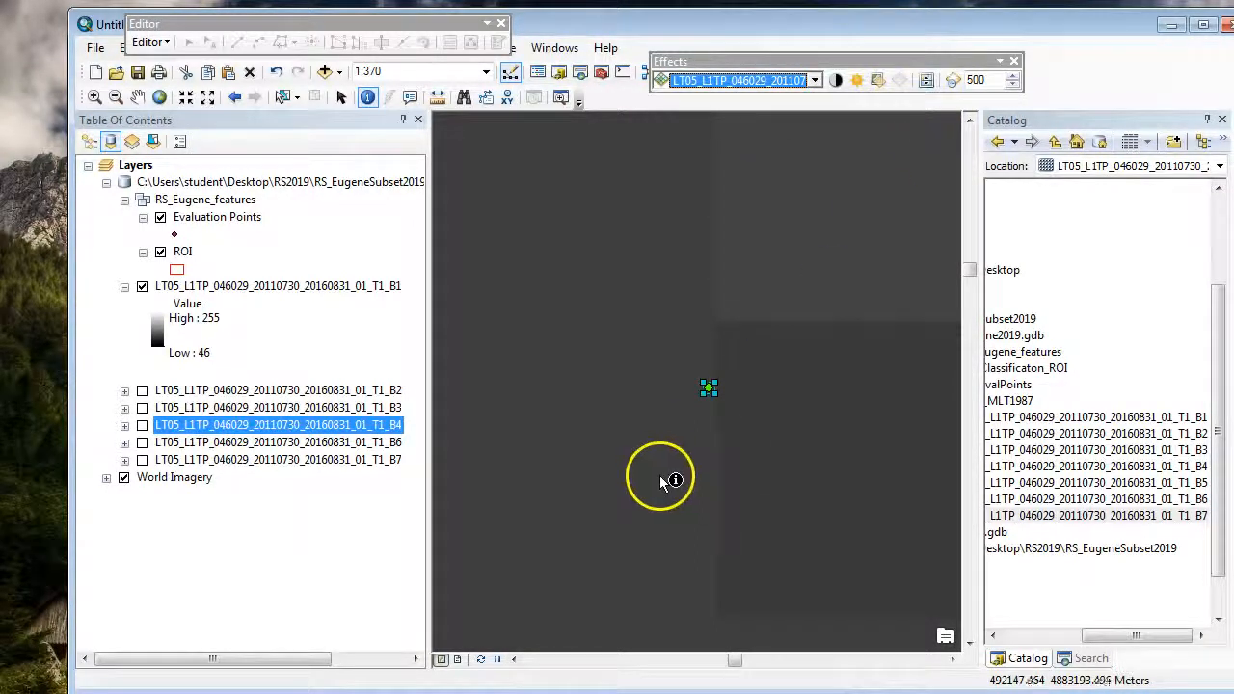
# Step: Use the Swipe tool around the added point to compare the B1 raster with the imagery beneath it
pyautogui.click(925, 80)
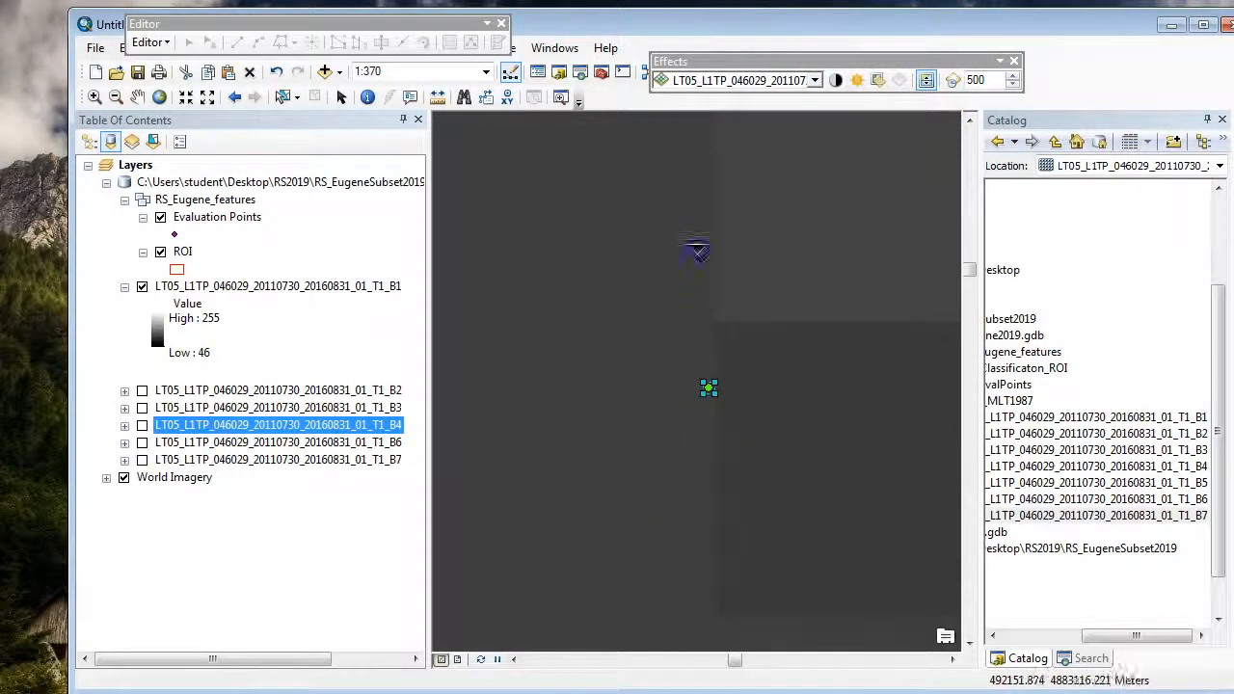
pyautogui.moveTo(718, 556); pyautogui.dragTo(752, 501)
pyautogui.moveTo(484, 372); pyautogui.dragTo(597, 334)
pyautogui.scroll(1, 650, 354)
pyautogui.scroll(-3, 723, 383)
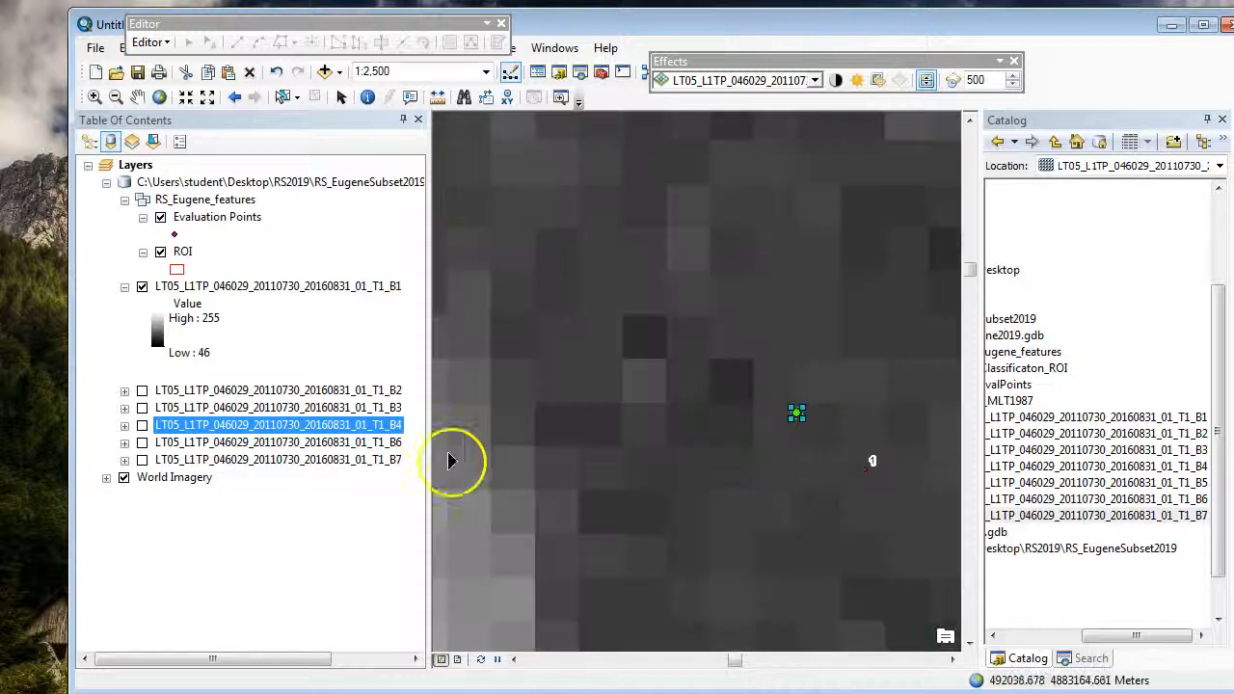
pyautogui.moveTo(495, 386); pyautogui.dragTo(562, 367)
pyautogui.click(292, 550)
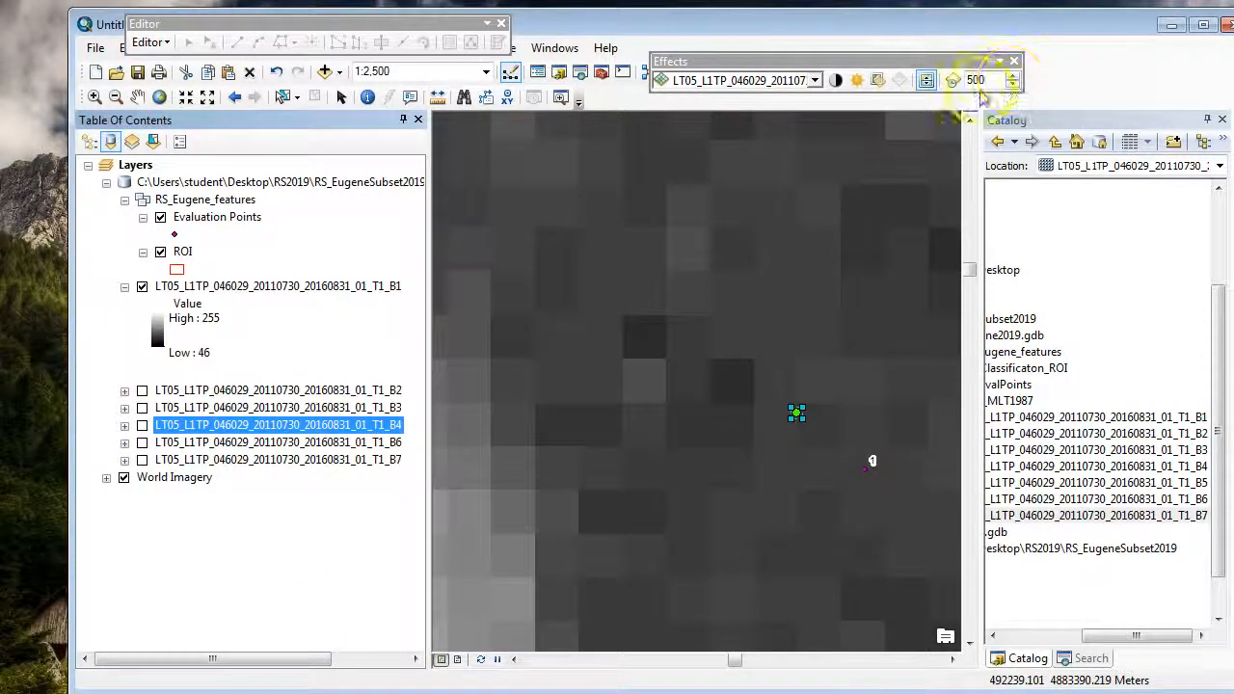
pyautogui.moveTo(283, 662); pyautogui.dragTo(246, 659)
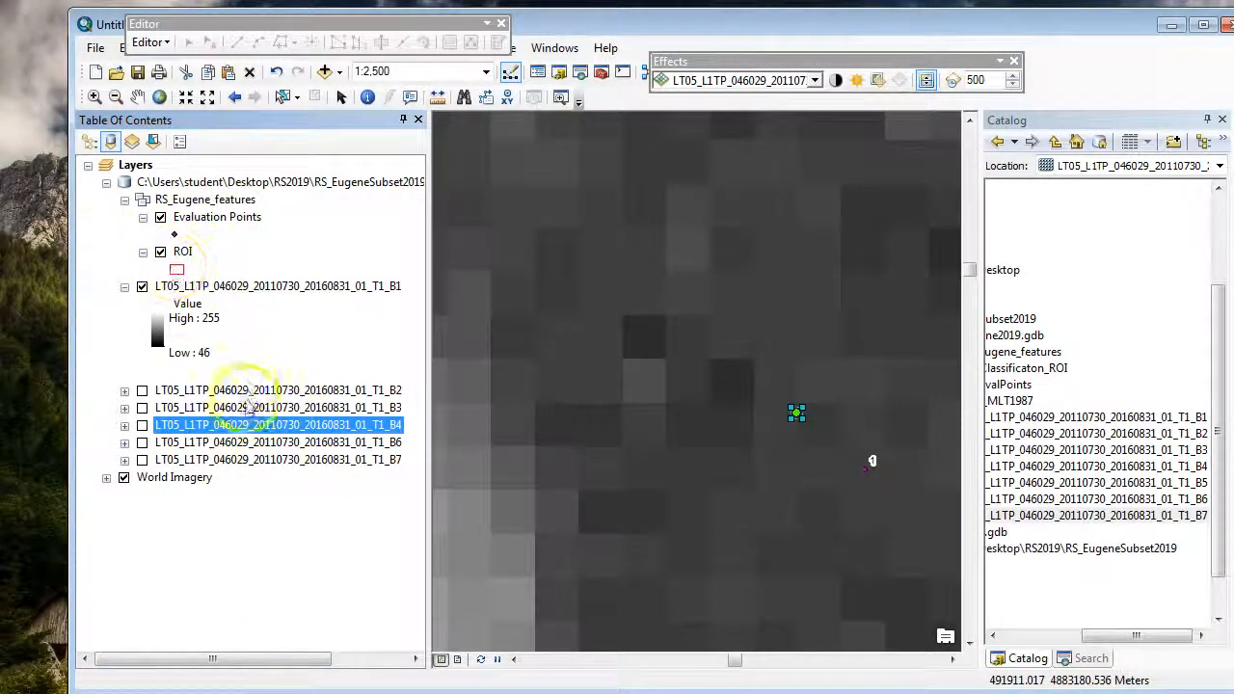
# Step: Zoom the map to the full extent of the B1 layer and collapse its legend
pyautogui.rightClick(206, 286)
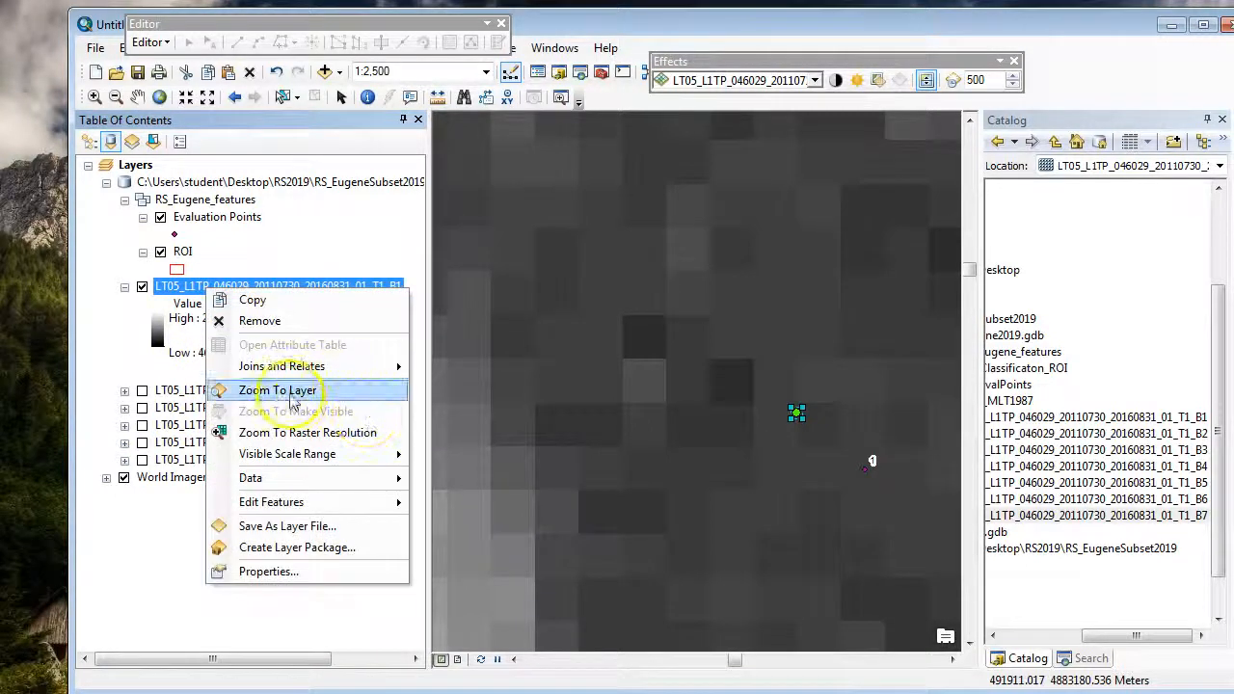
pyautogui.click(291, 398)
pyautogui.click(125, 287)
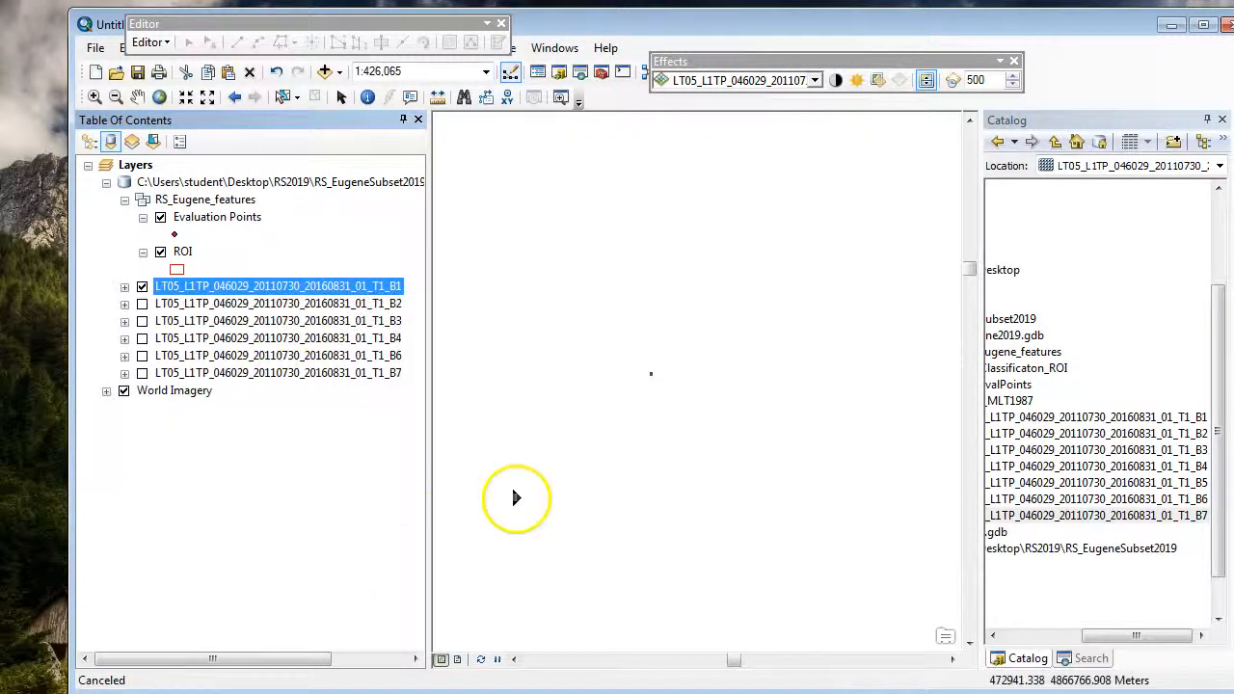
# Step: Remove the B6 layer, then add the 2011 B5 raster from the catalog in its place with its legend collapsed
pyautogui.click(300, 527)
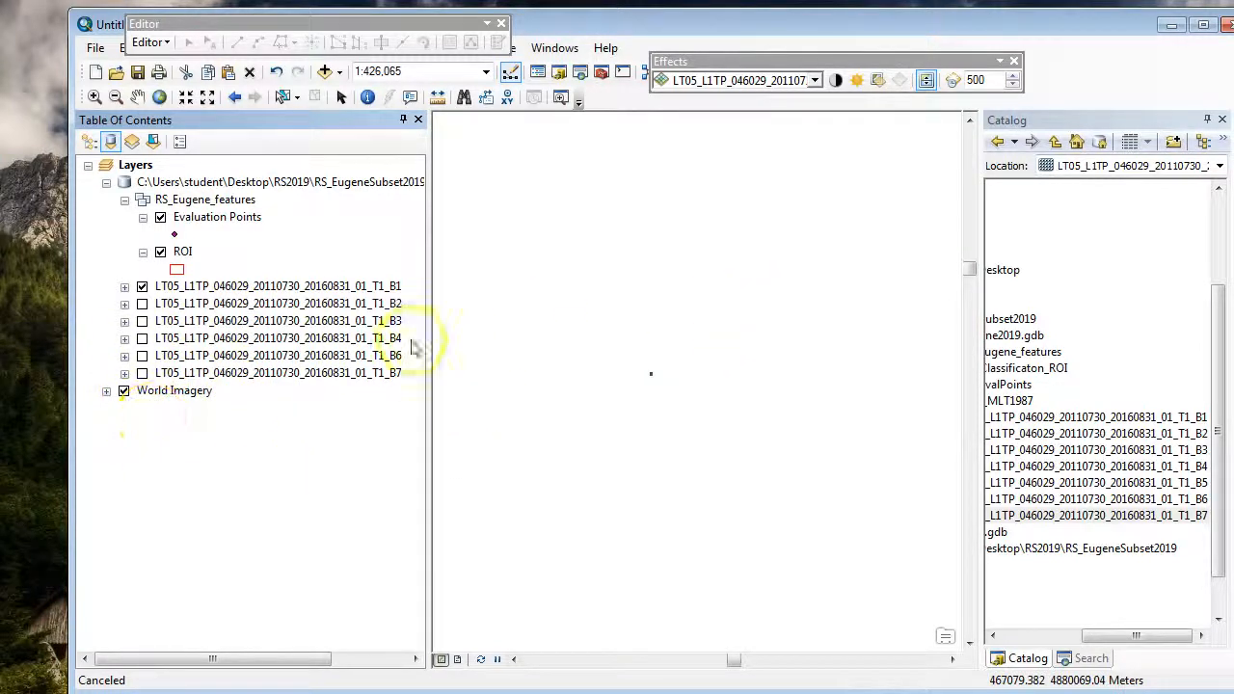
pyautogui.rightClick(272, 356)
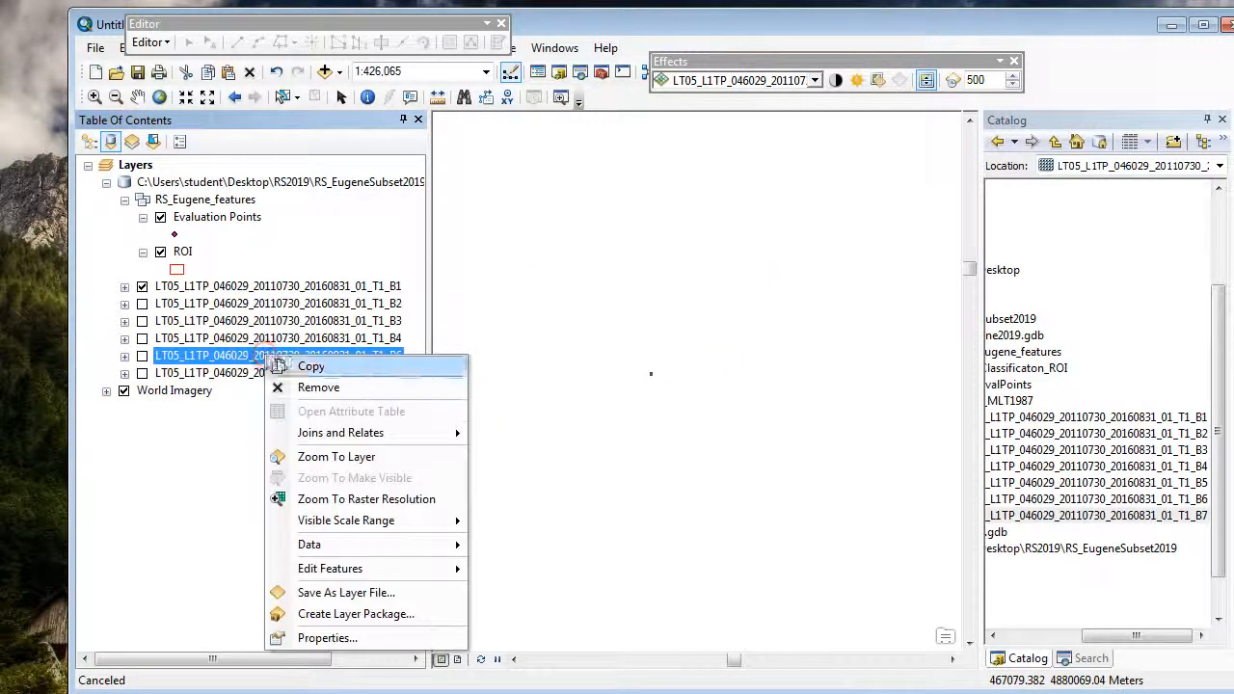
pyautogui.click(318, 387)
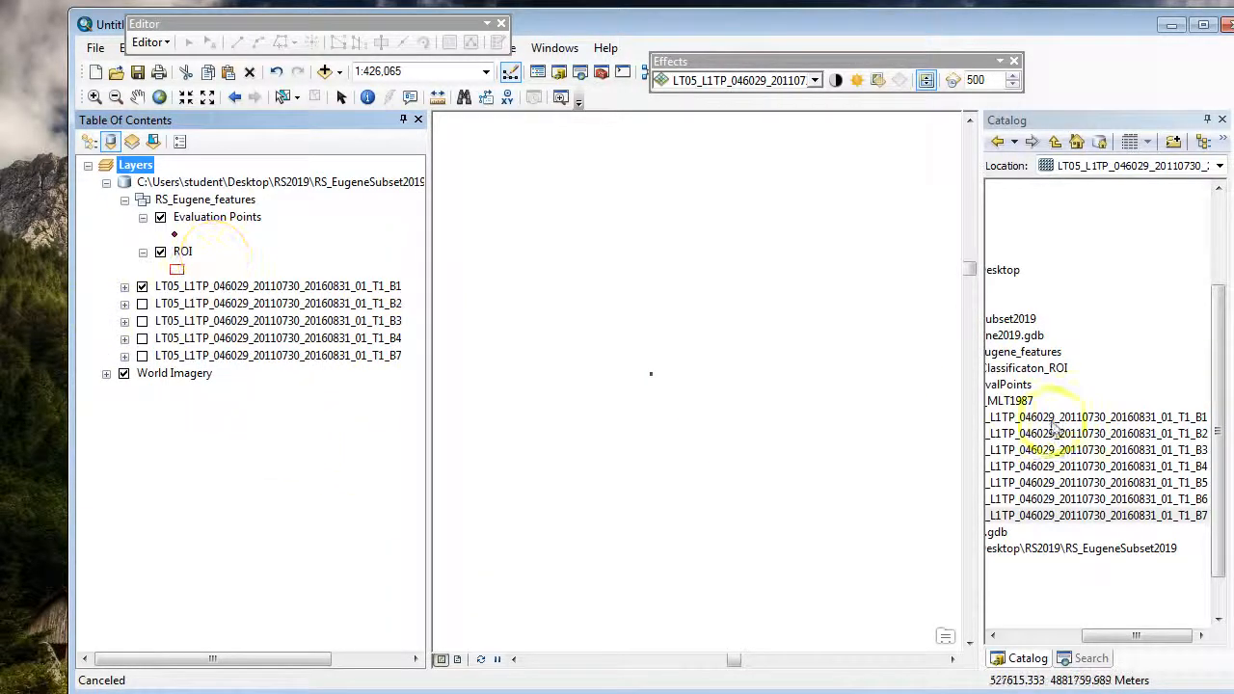
pyautogui.click(1075, 483)
pyautogui.moveTo(1019, 485); pyautogui.dragTo(378, 328)
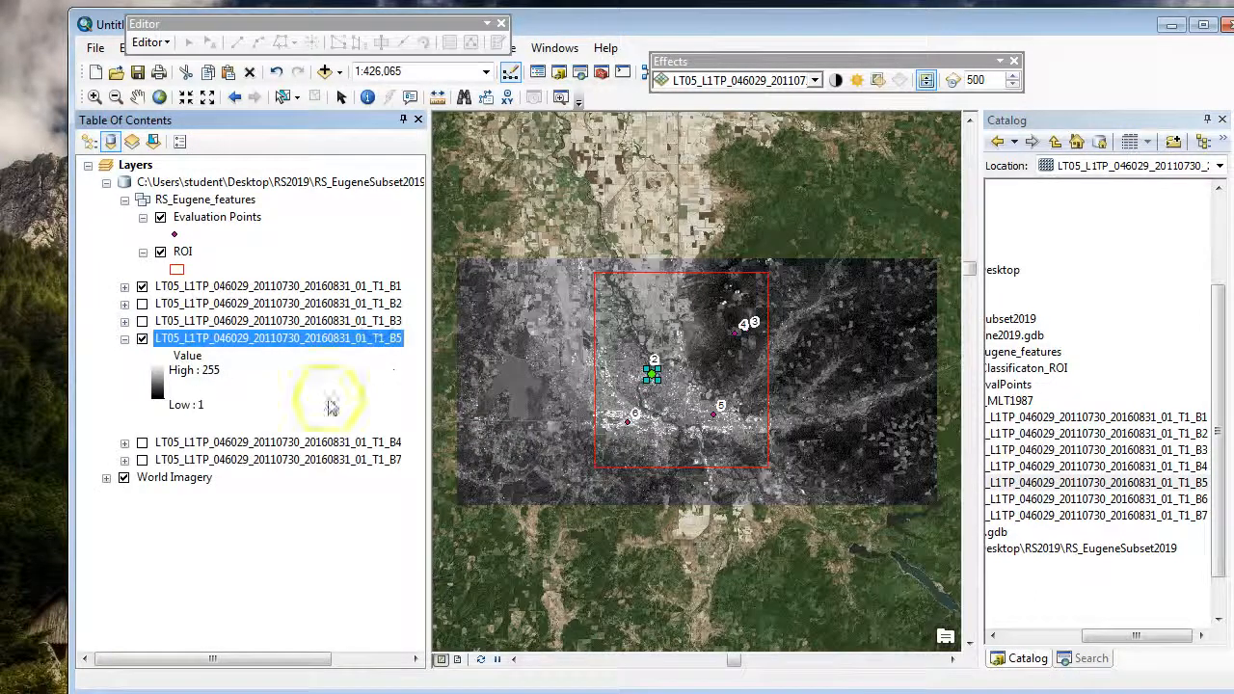
pyautogui.click(124, 338)
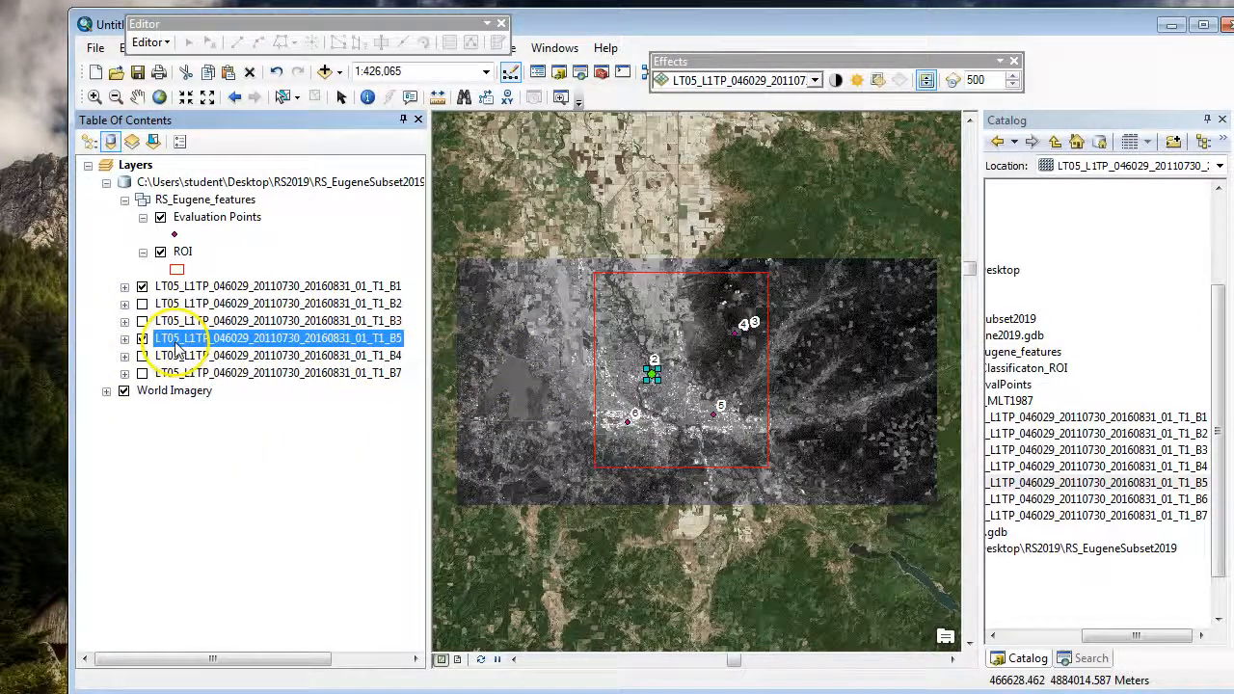
# Step: List the layers by drawing order, placing B5 between B4 and B7, and turn off its display
pyautogui.moveTo(191, 338); pyautogui.dragTo(106, 154)
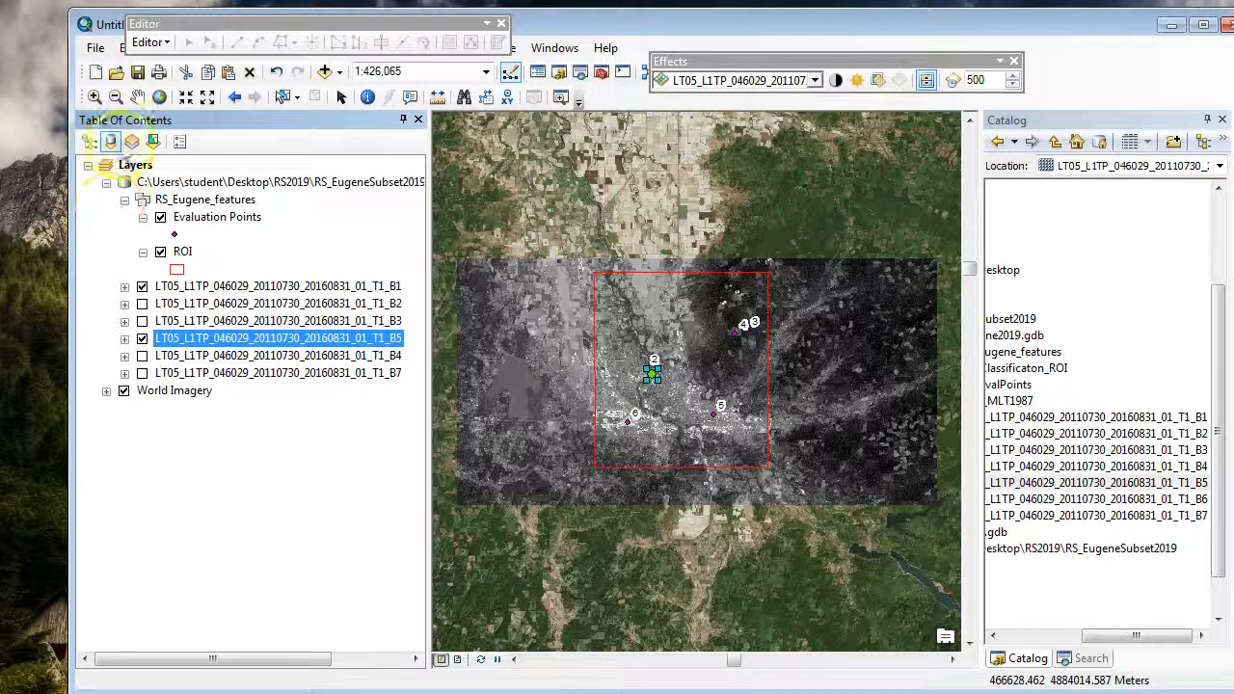
pyautogui.click(89, 140)
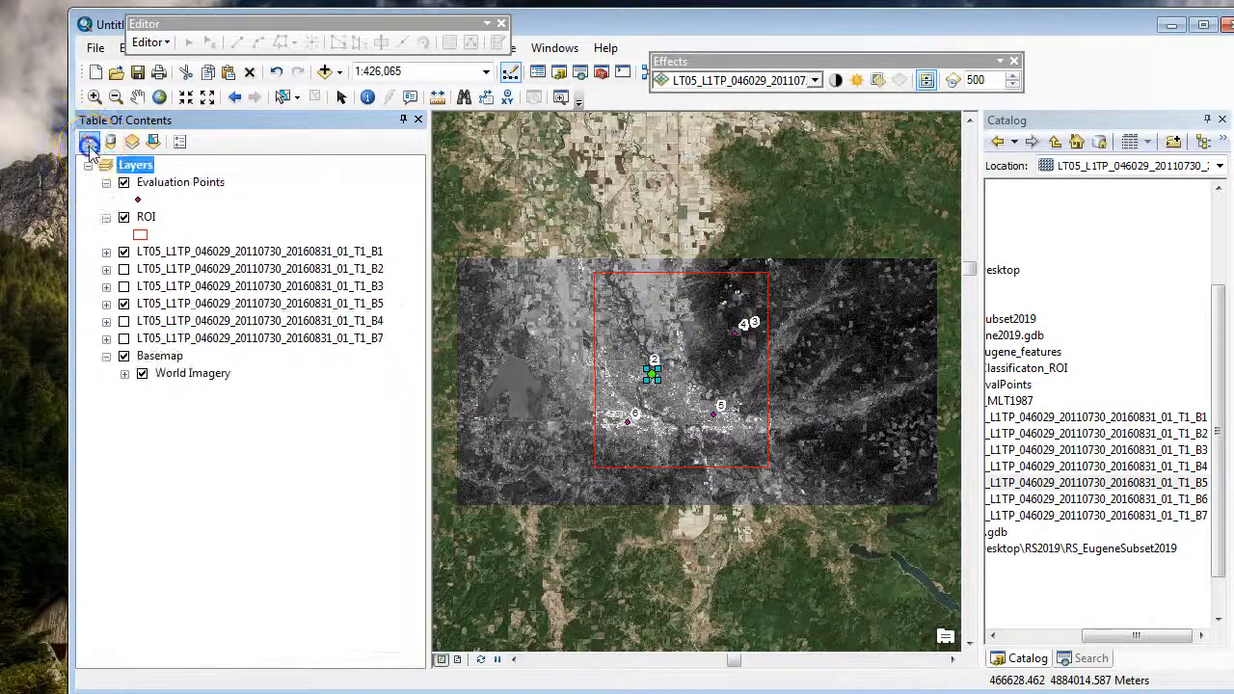
pyautogui.click(219, 303)
pyautogui.moveTo(219, 326); pyautogui.dragTo(216, 332)
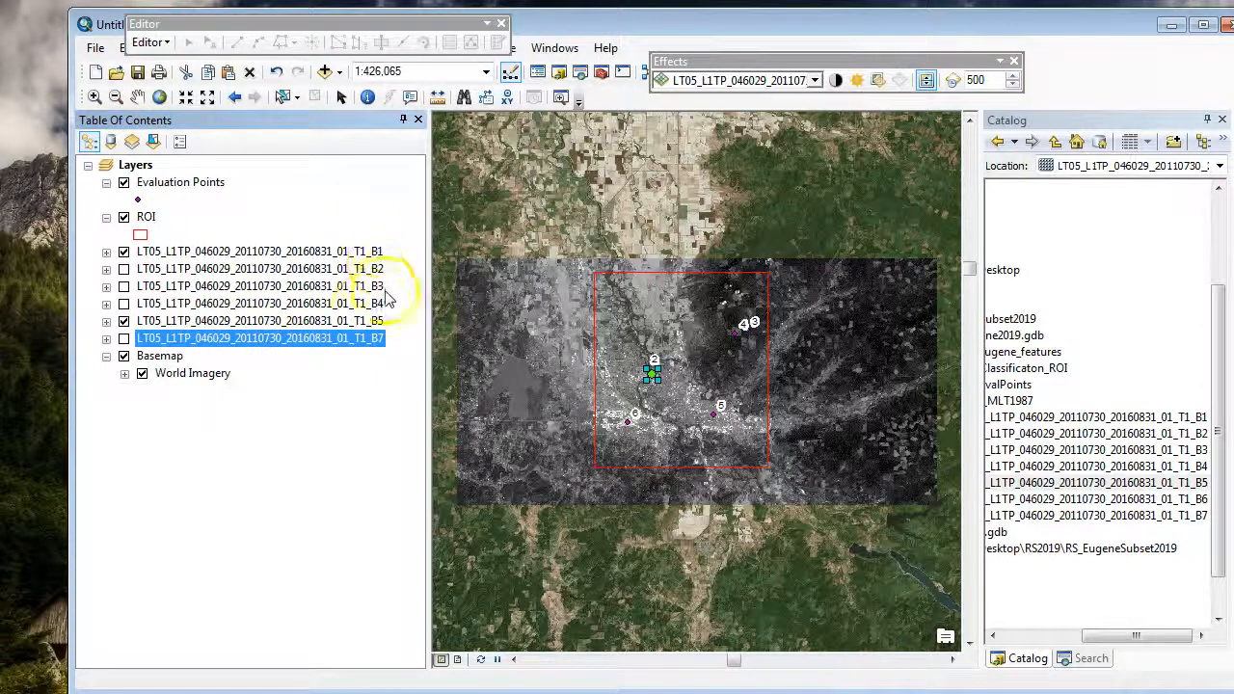
pyautogui.click(261, 418)
pyautogui.click(123, 321)
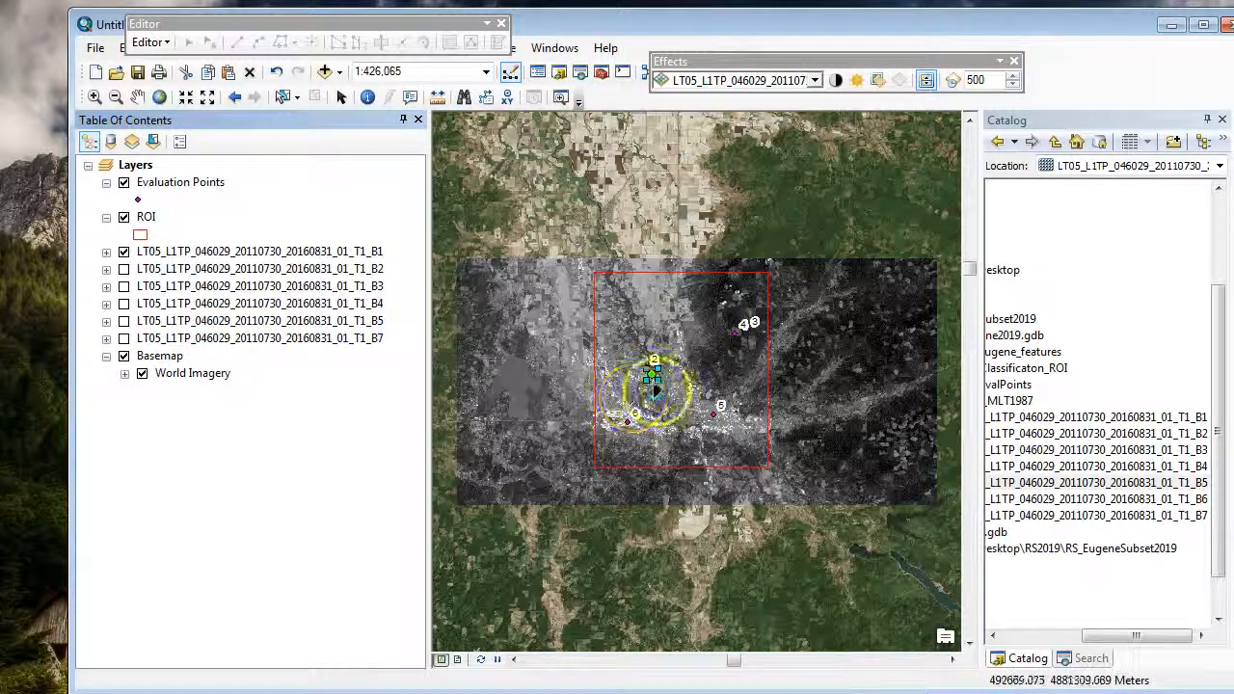
# Step: Delete the selected point graphic at evaluation point 1 and turn off the B1 layer
pyautogui.click(340, 96)
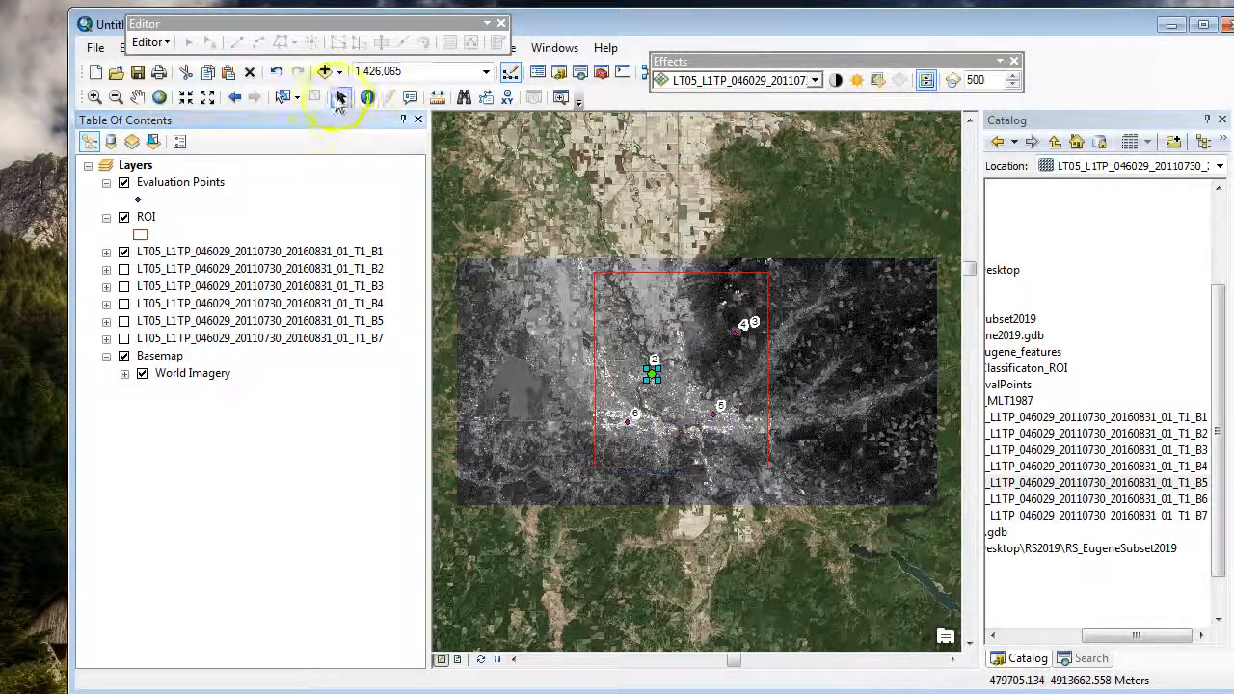
pyautogui.press('Delete')
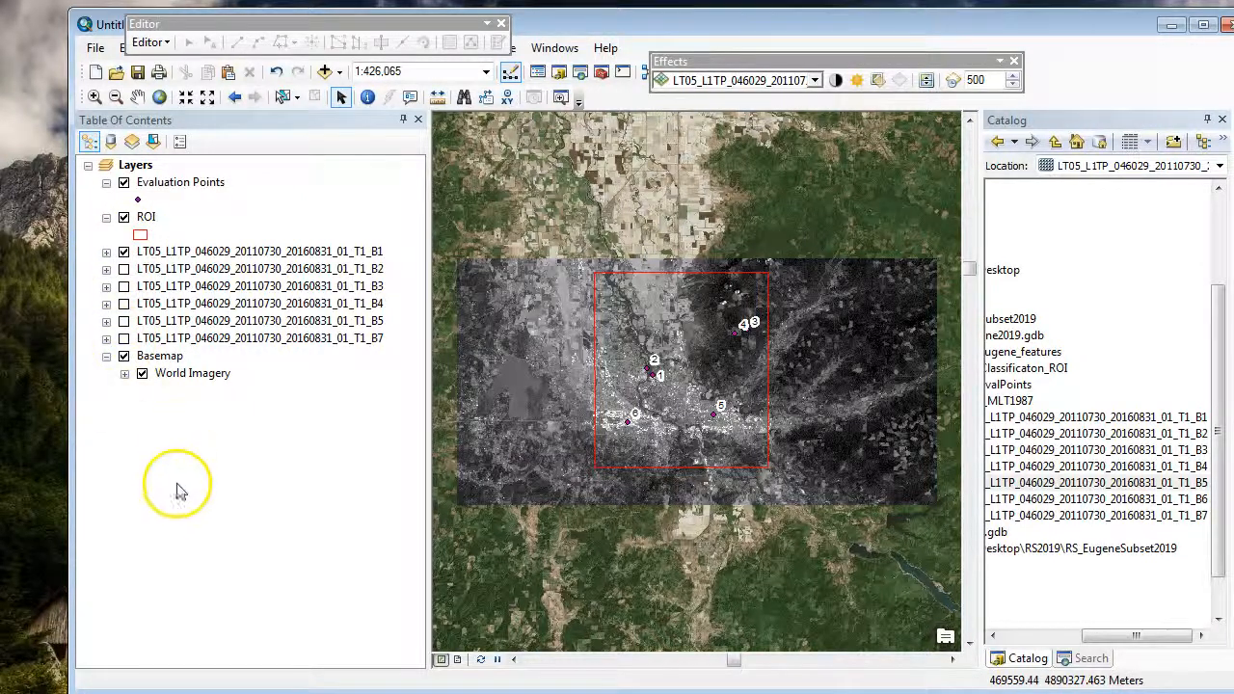
pyautogui.click(951, 661)
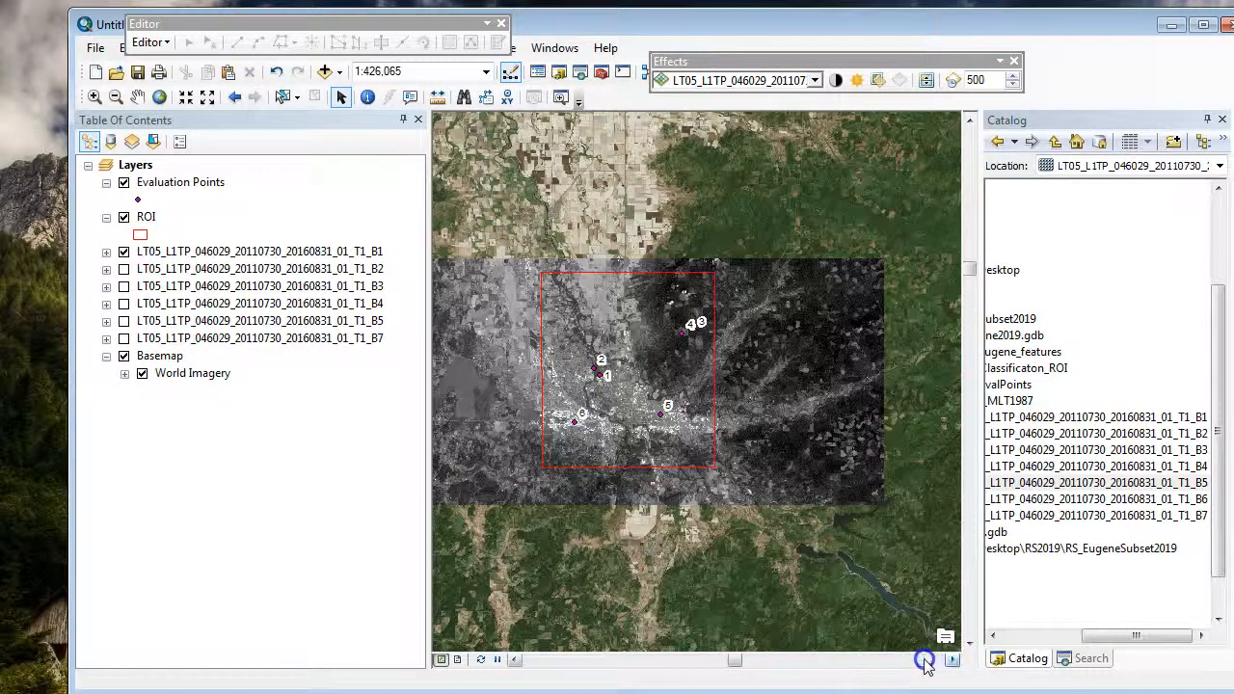
pyautogui.click(924, 660)
pyautogui.moveTo(737, 661); pyautogui.dragTo(716, 662)
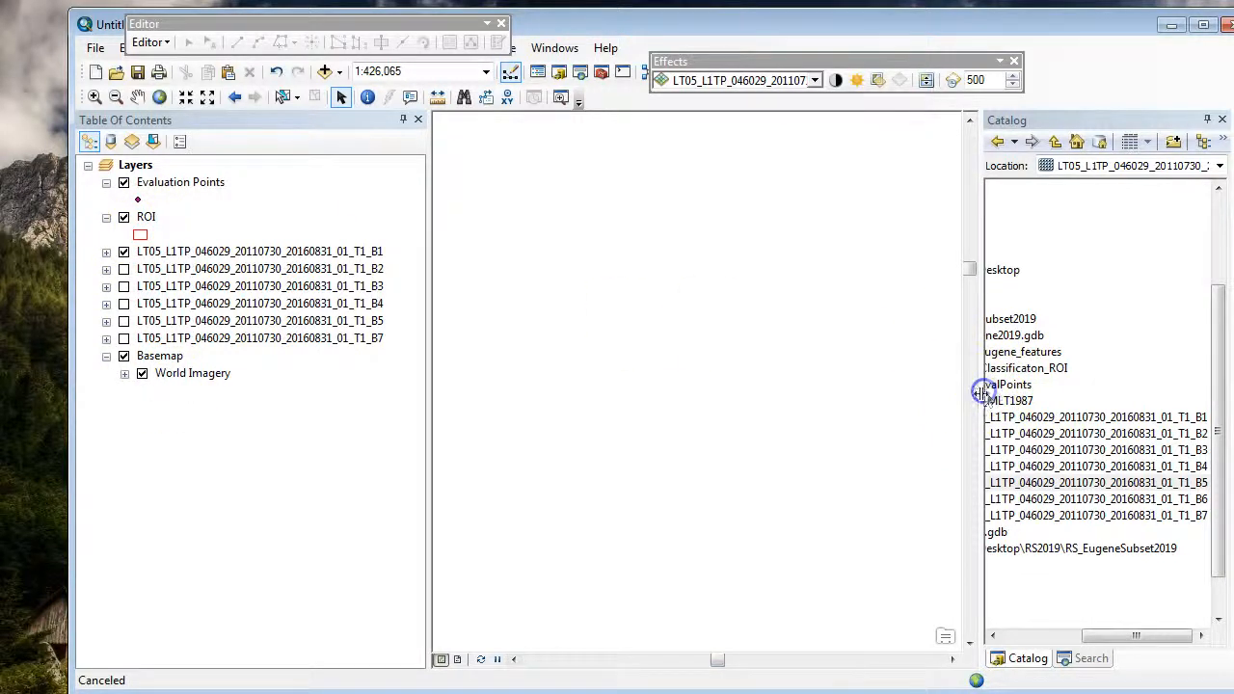
pyautogui.click(124, 252)
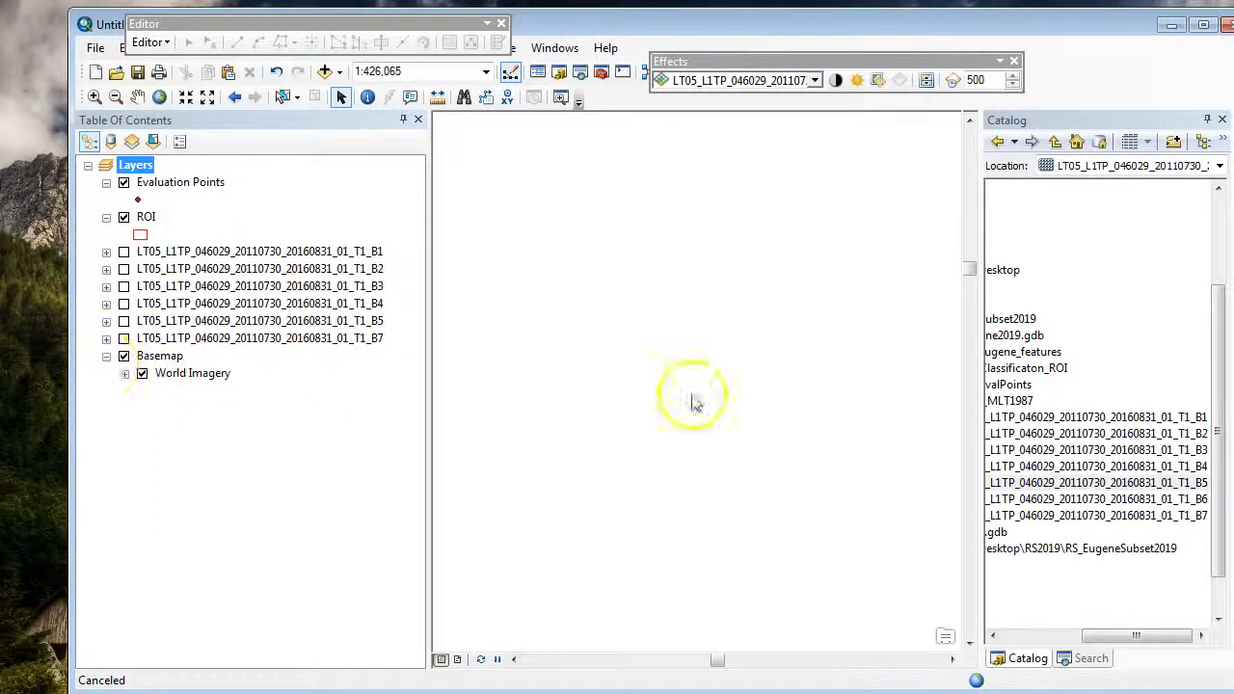
# Step: Add the EUG_MLT1987 raster from RS_Eugene2019.gdb and show its full extent without the basemap
pyautogui.moveTo(1116, 641); pyautogui.dragTo(1062, 638)
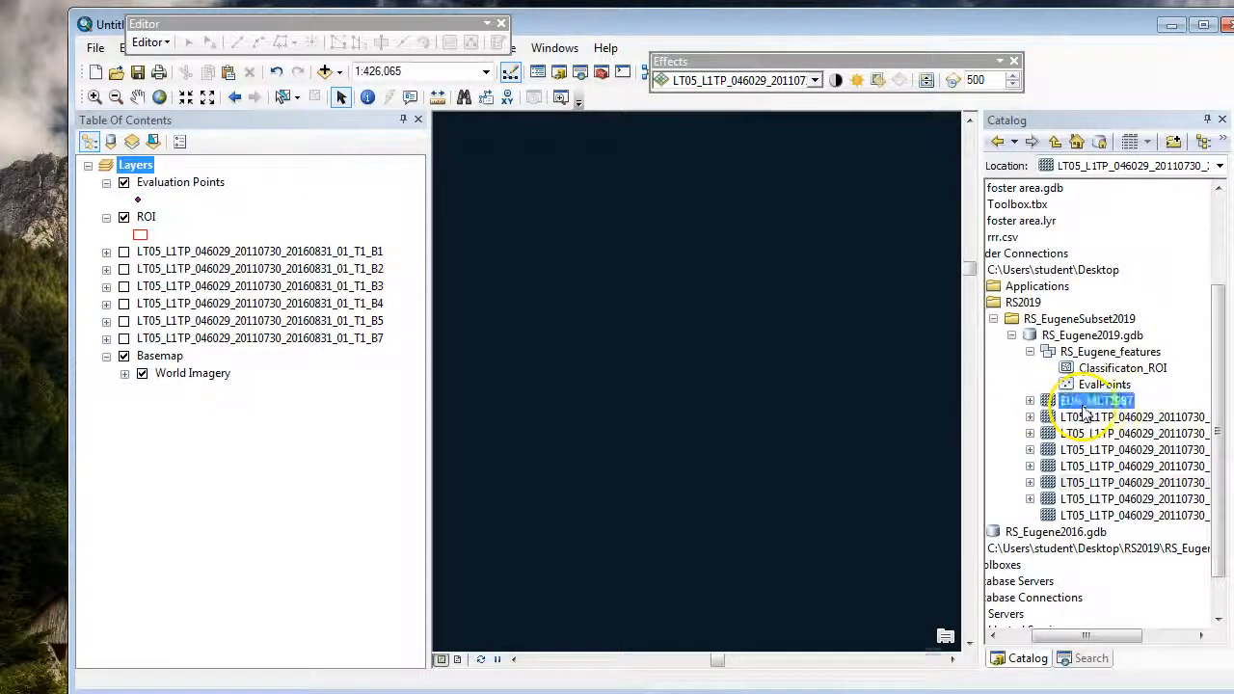
pyautogui.moveTo(1072, 403); pyautogui.dragTo(730, 319)
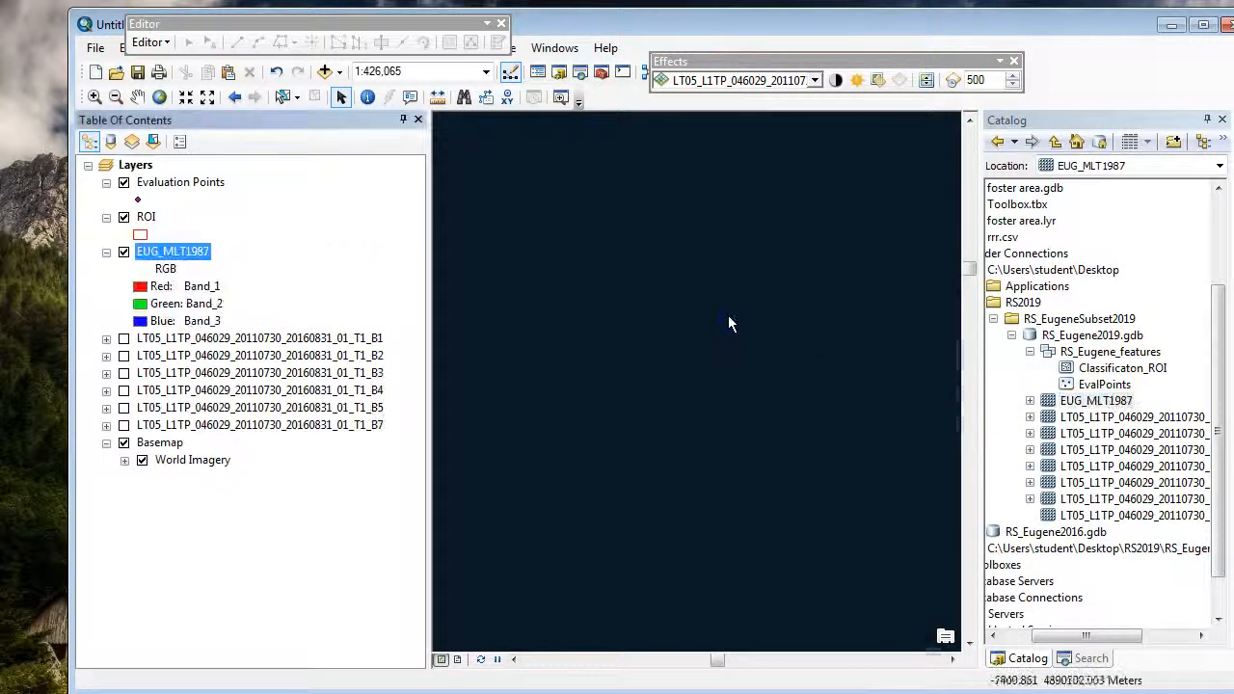
pyautogui.rightClick(171, 255)
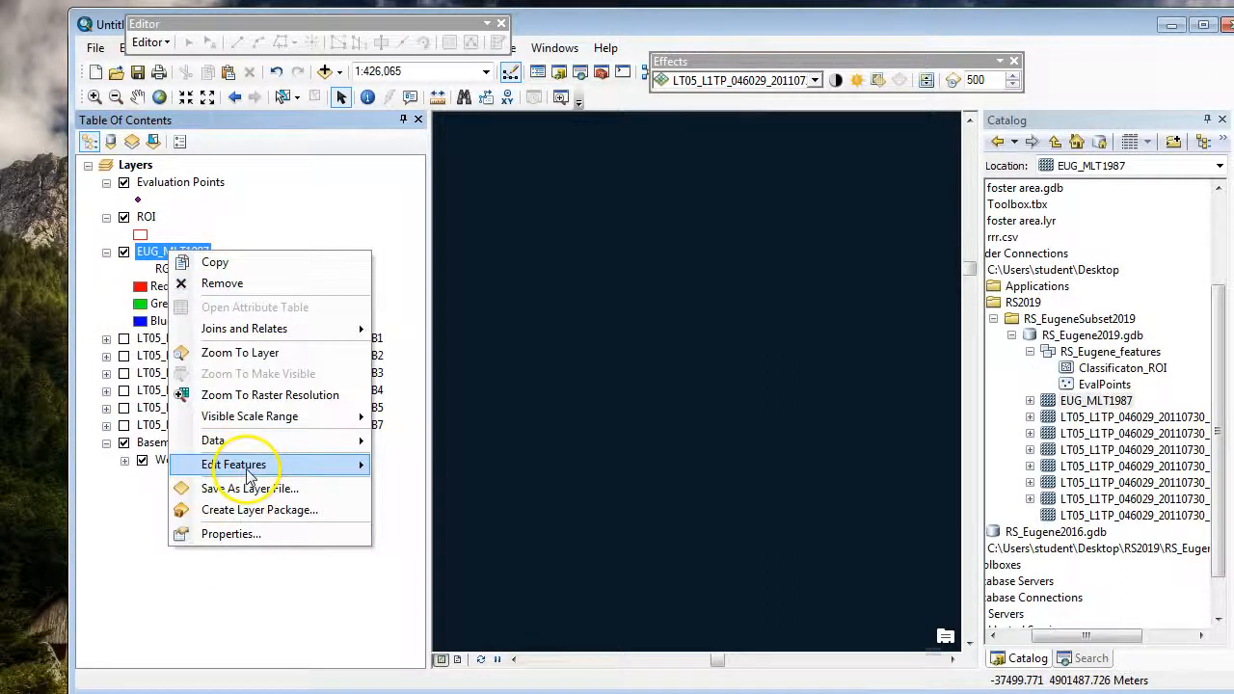
pyautogui.click(253, 353)
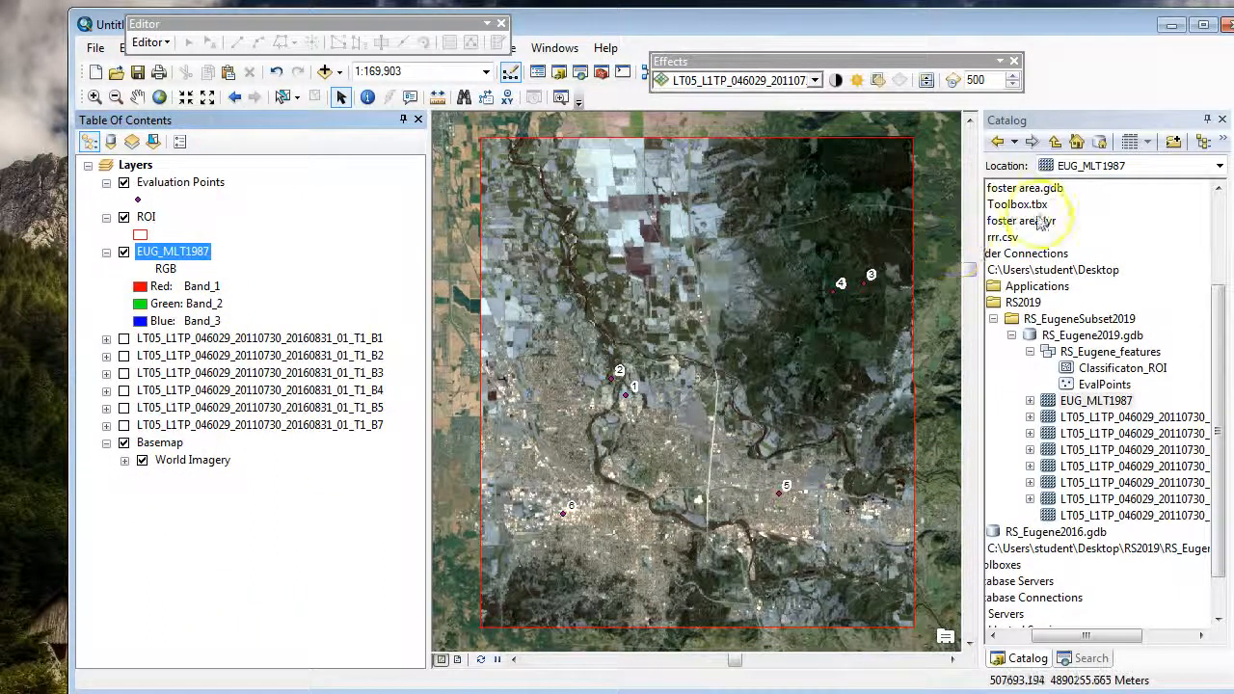
pyautogui.click(124, 446)
pyautogui.click(124, 443)
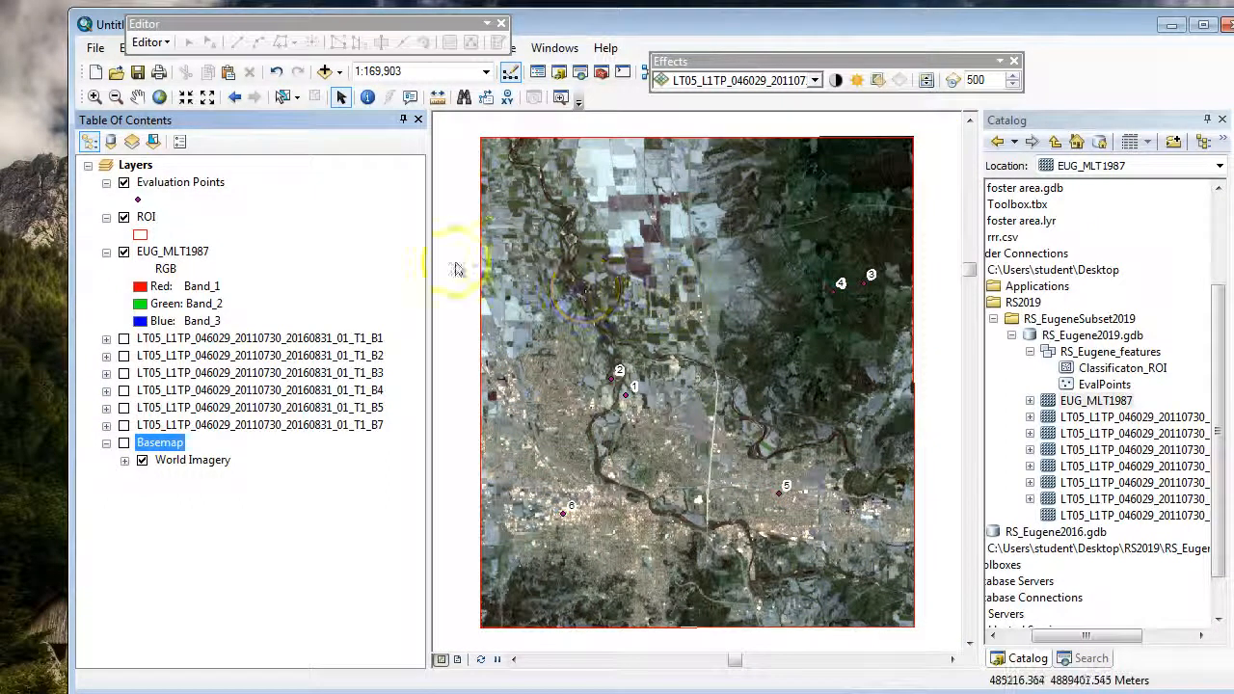
# Step: Open the RGB composite symbology of EUG_MLT1987 and assign Band_4 to the red channel
pyautogui.rightClick(187, 254)
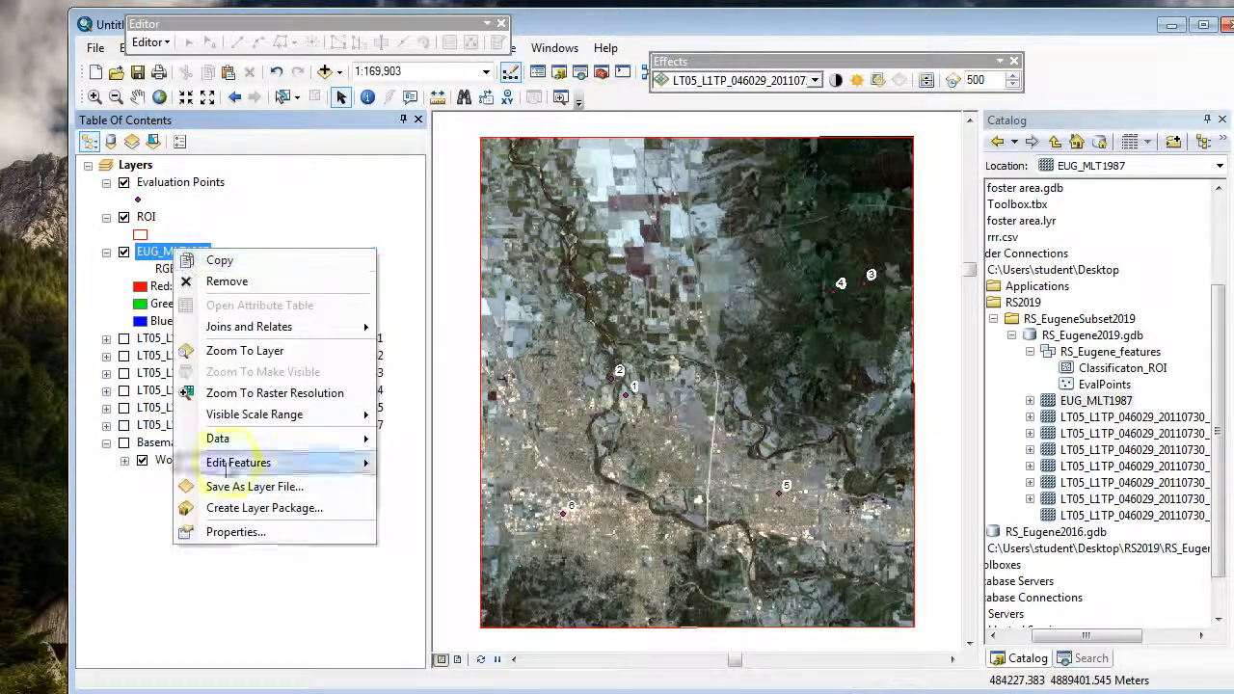
pyautogui.click(233, 533)
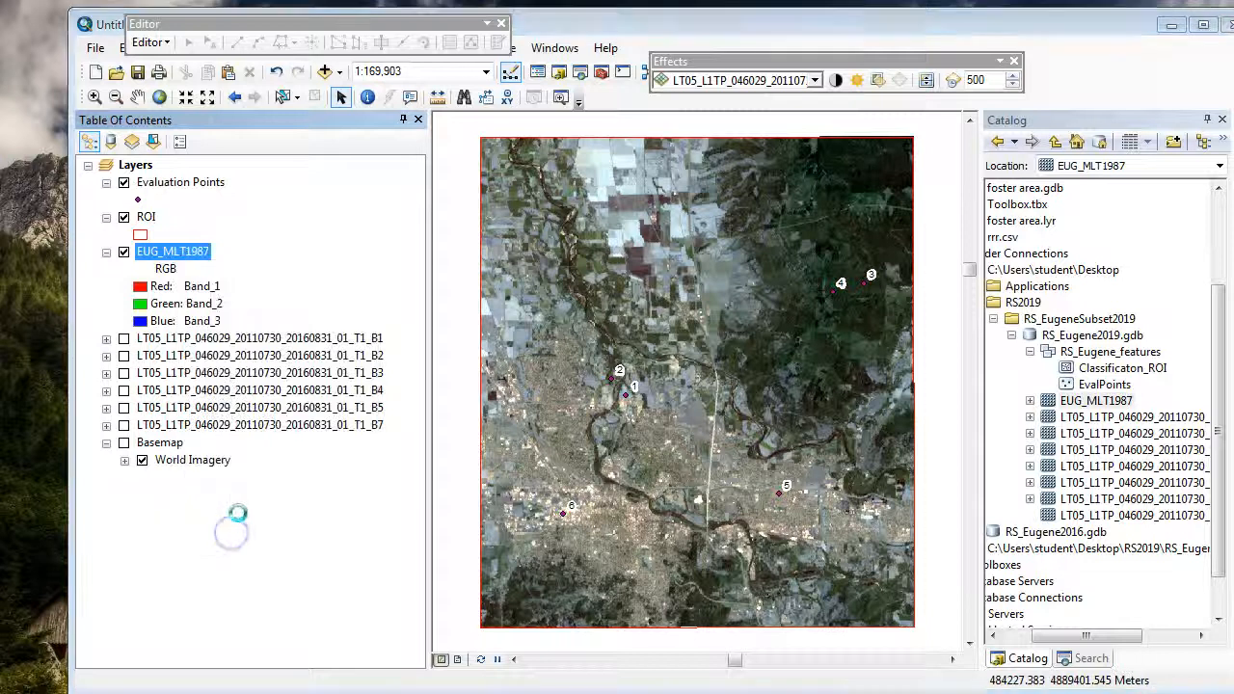
pyautogui.click(638, 156)
pyautogui.moveTo(771, 137); pyautogui.dragTo(1103, 169)
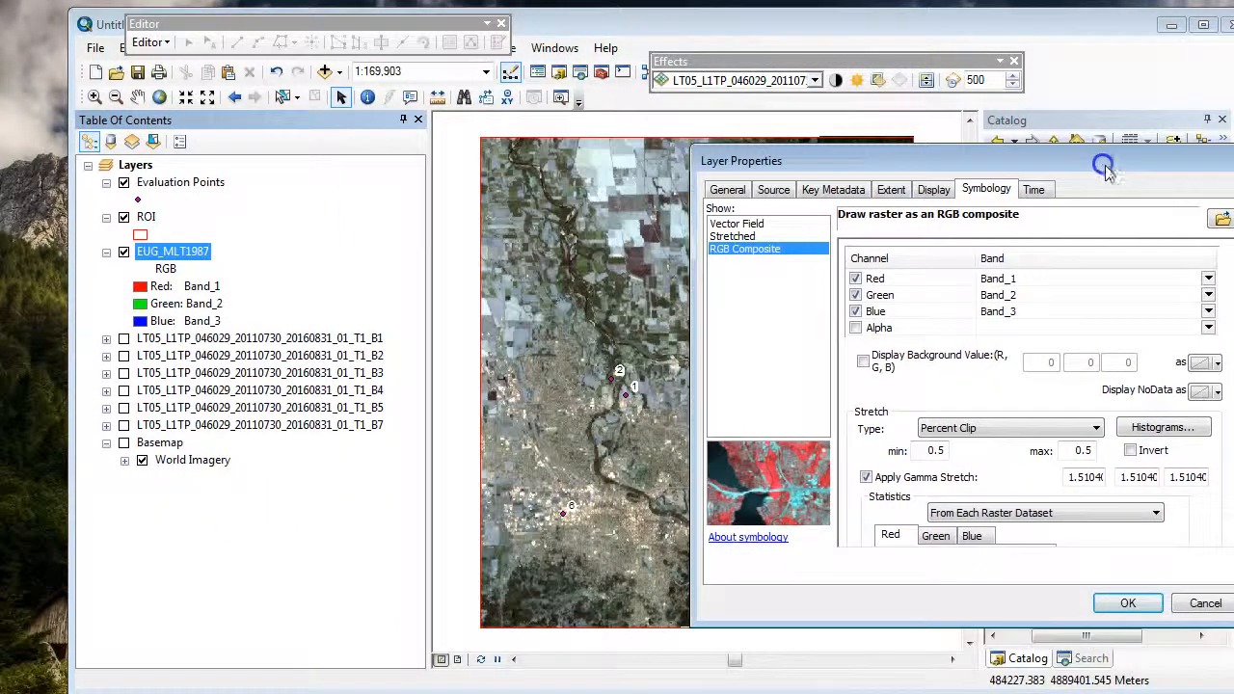
pyautogui.click(1023, 278)
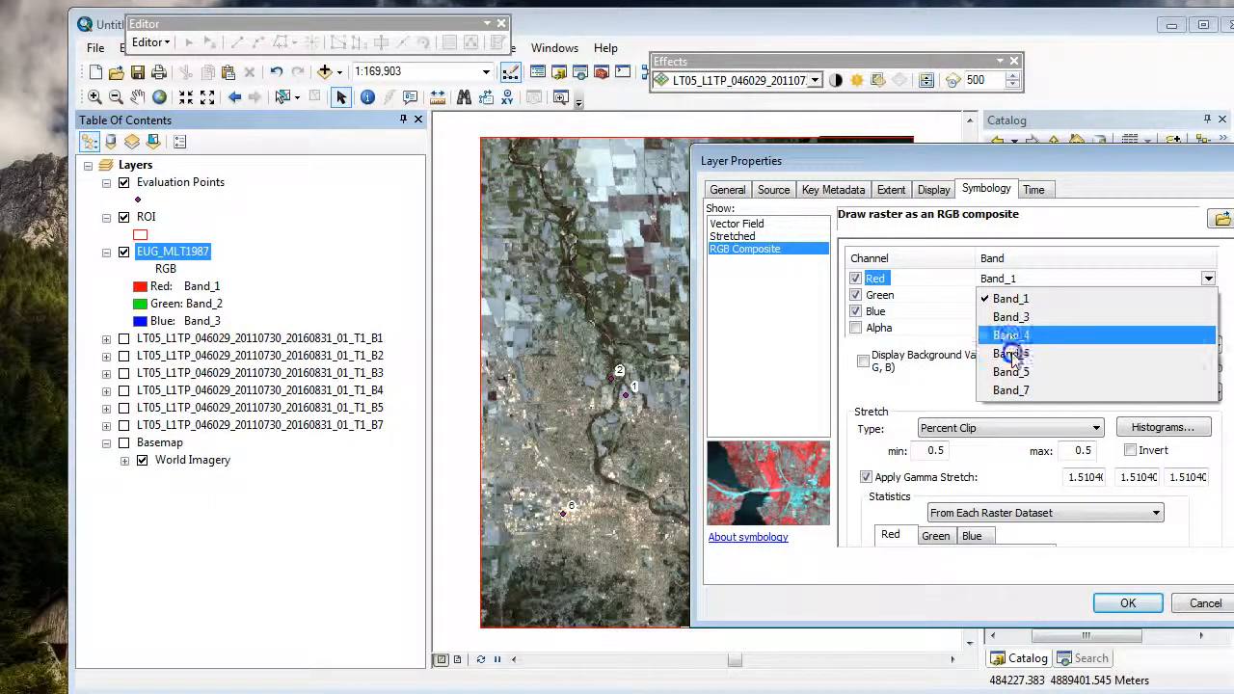
pyautogui.click(1101, 180)
pyautogui.moveTo(1109, 160); pyautogui.dragTo(1174, 165)
pyautogui.click(1082, 270)
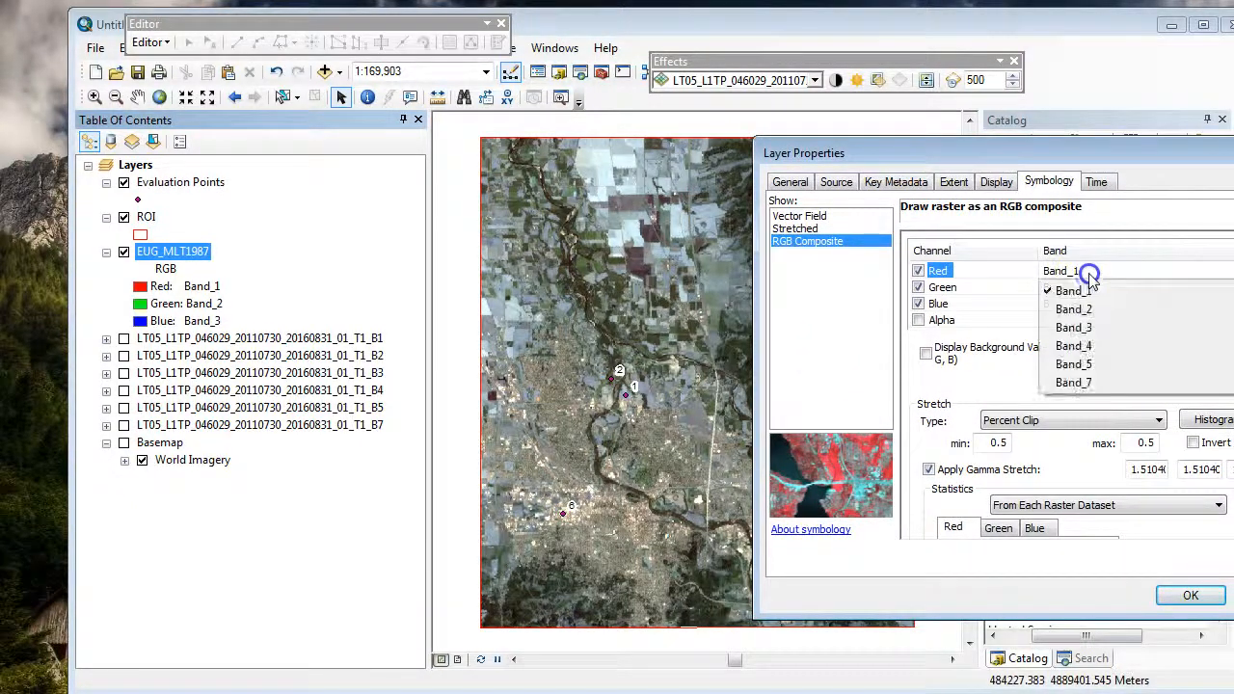
pyautogui.click(1085, 337)
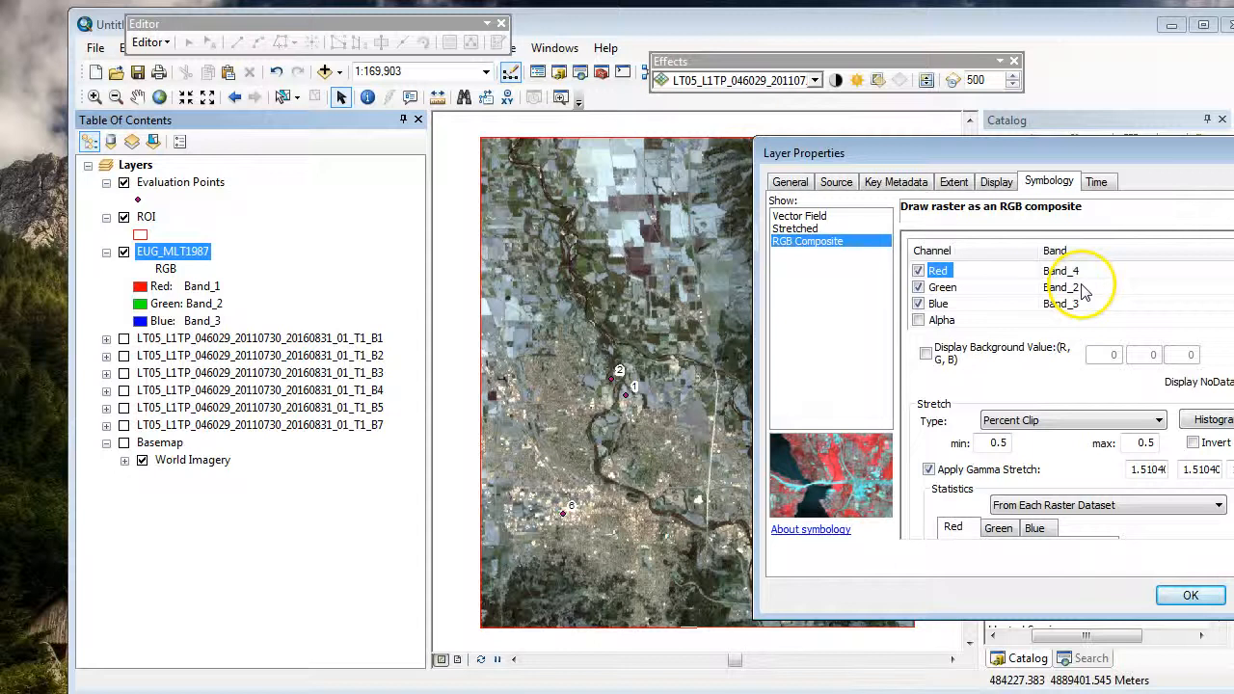
# Step: Assign Band_3 to the green channel and Band_2 to the blue channel, and apply the composite
pyautogui.click(1082, 288)
pyautogui.click(1065, 343)
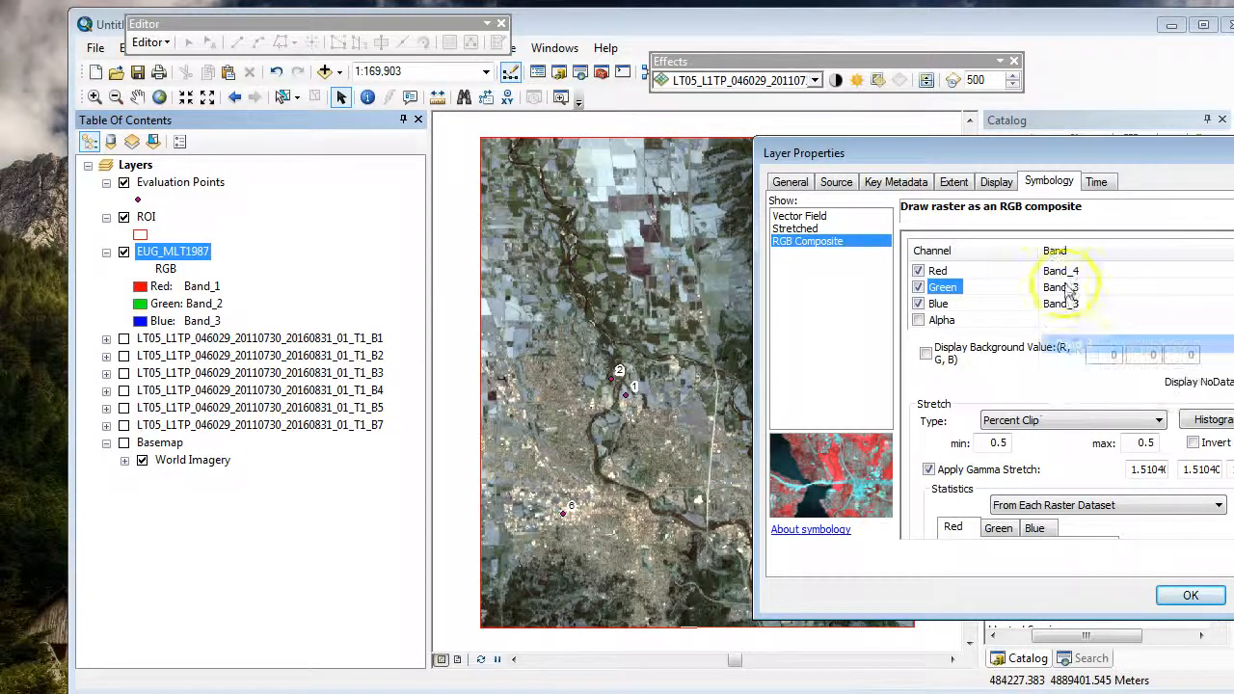
pyautogui.click(1081, 306)
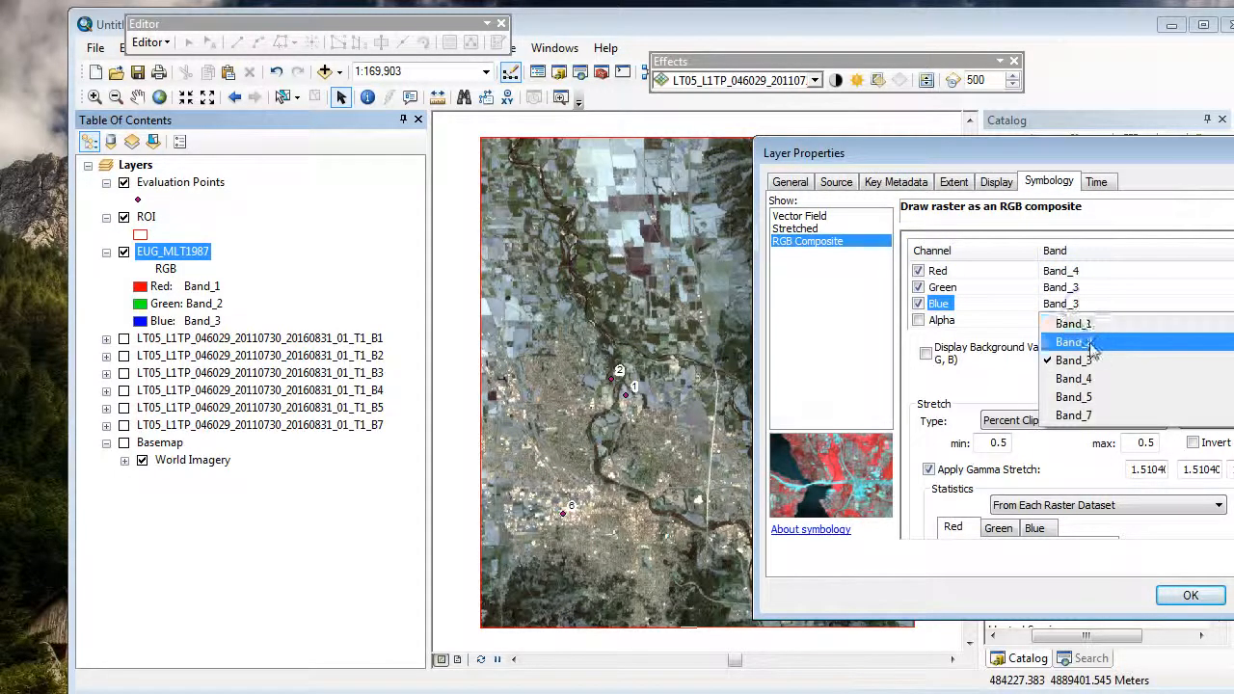
pyautogui.click(1070, 331)
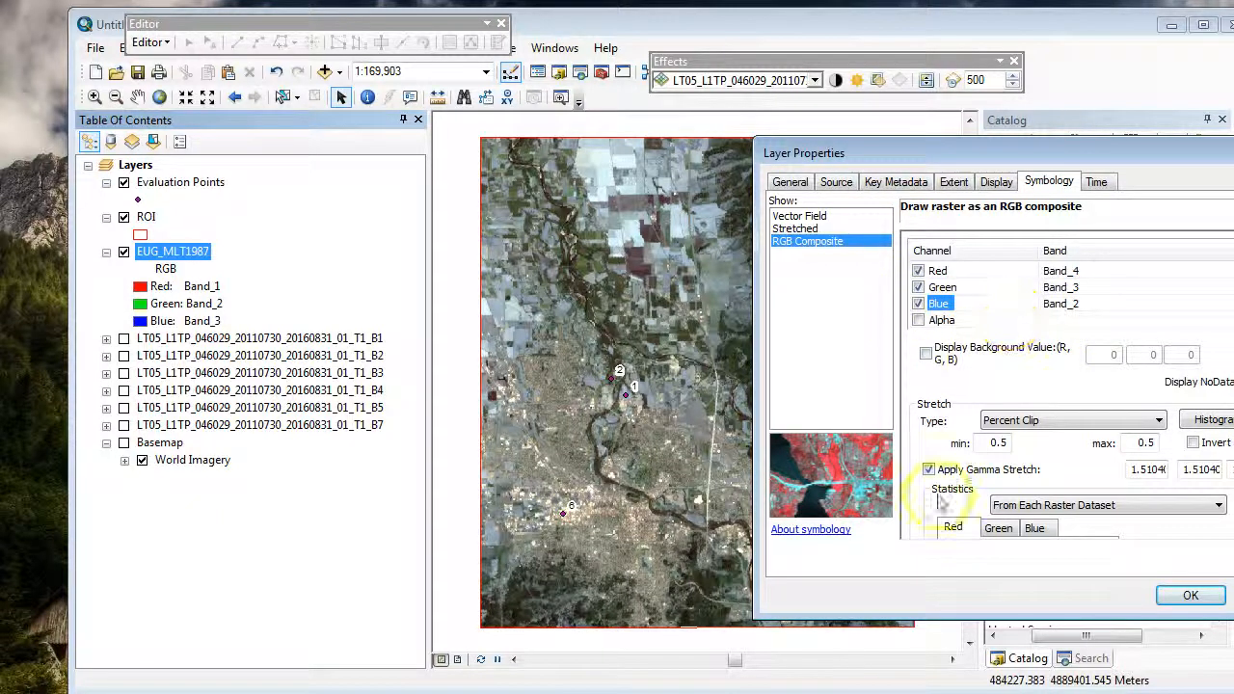
pyautogui.click(1189, 598)
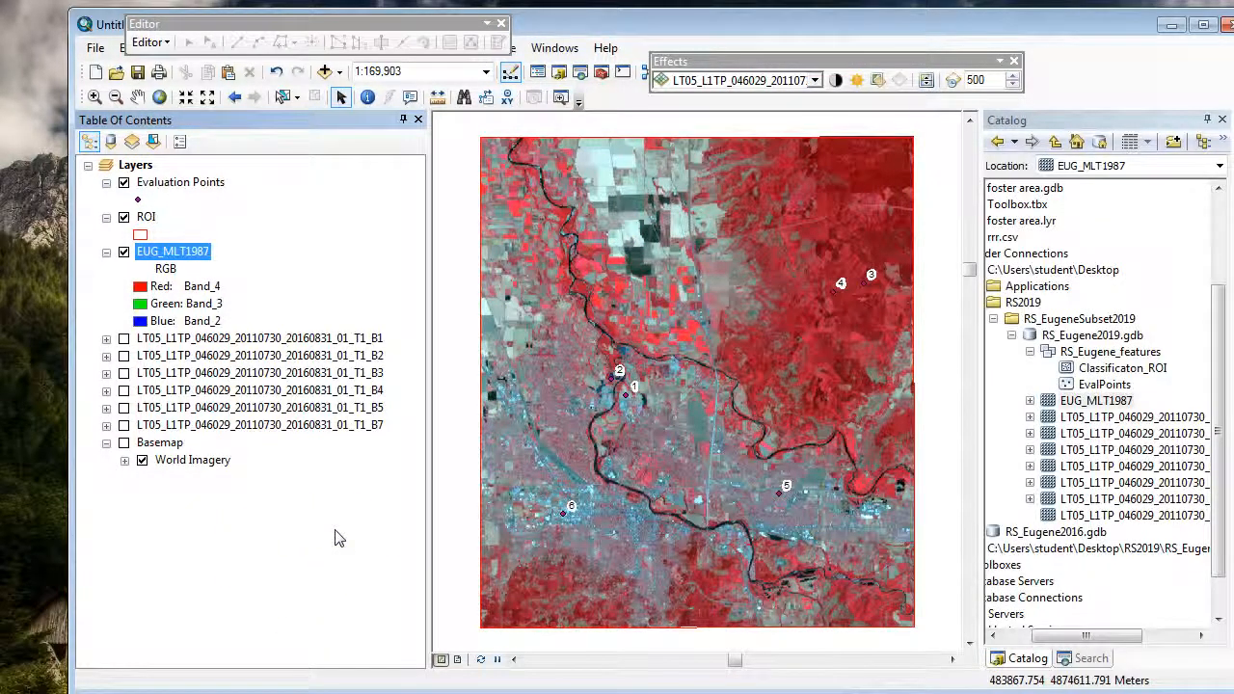
# Step: Change the red channel of the EUG_MLT1987 composite to Band_7 and apply it
pyautogui.rightClick(193, 251)
pyautogui.click(249, 533)
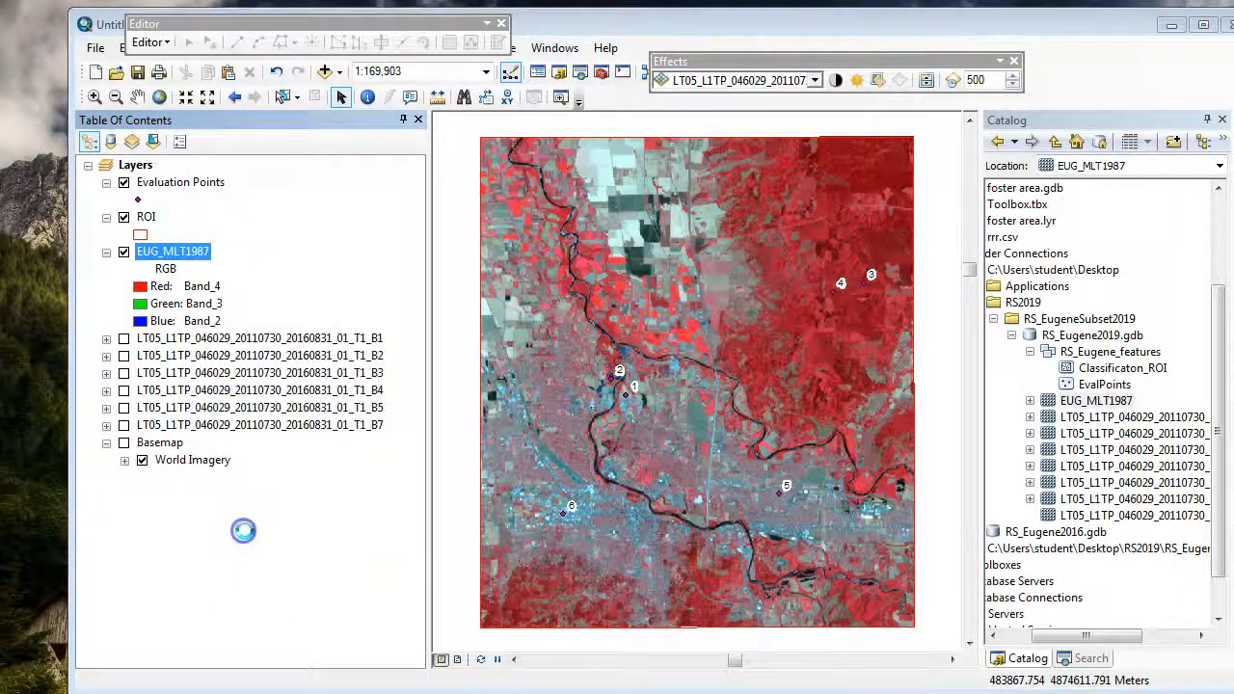
pyautogui.click(785, 258)
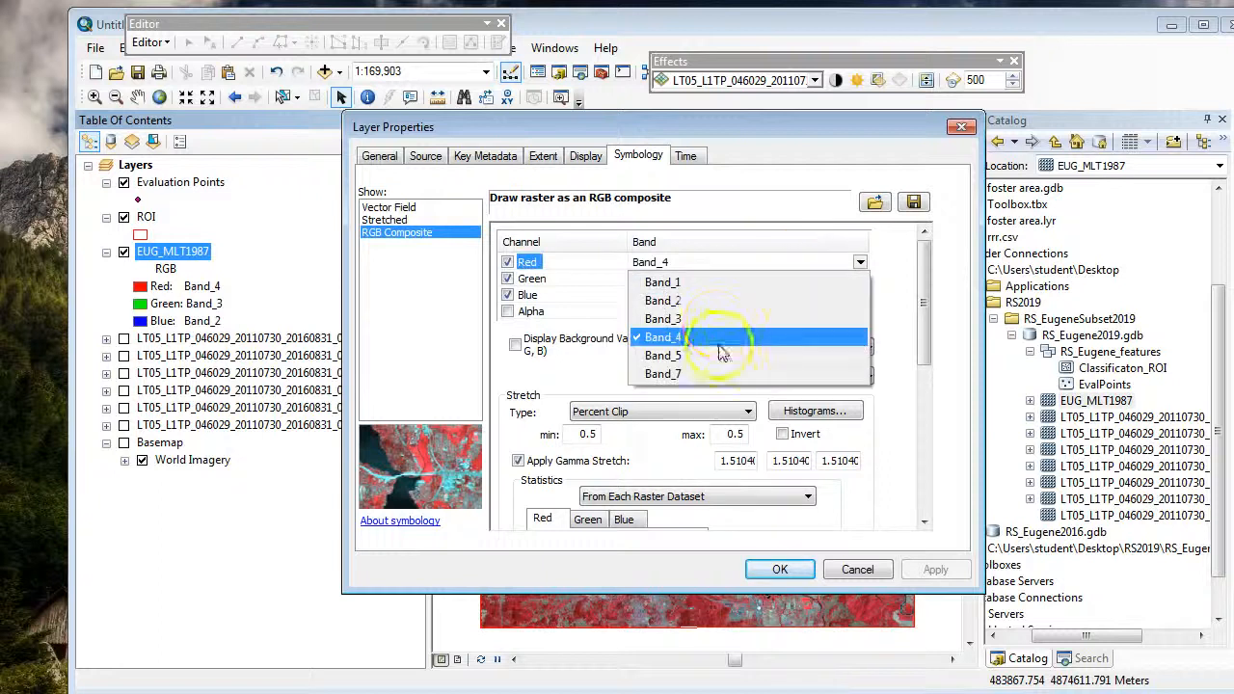
pyautogui.click(721, 342)
pyautogui.click(780, 568)
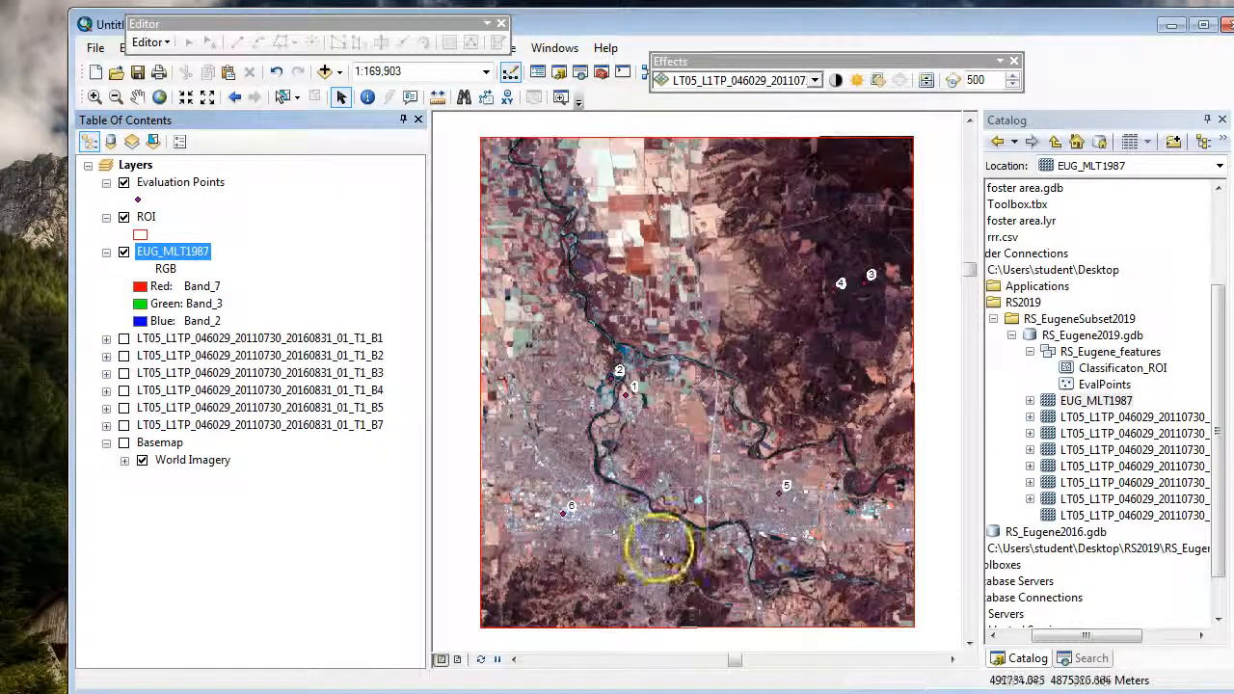
# Step: Change the green channel of the EUG_MLT1987 composite to Band_5 and apply it
pyautogui.rightClick(185, 250)
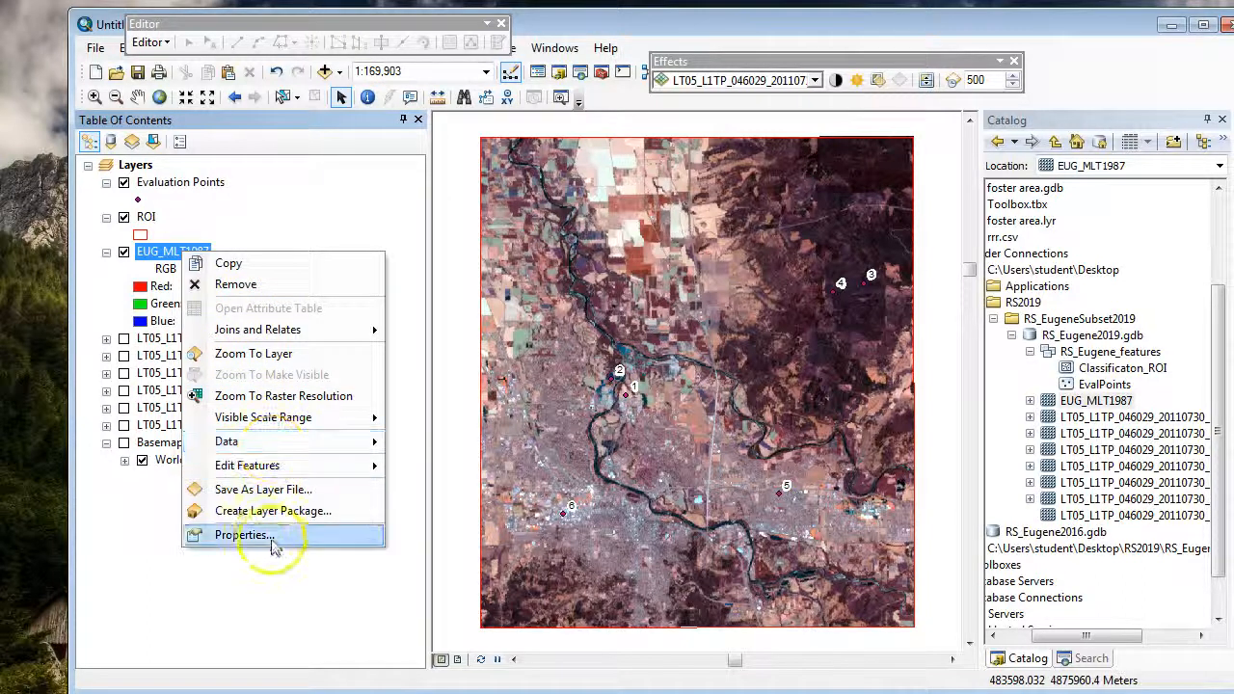
pyautogui.click(260, 534)
pyautogui.click(672, 280)
pyautogui.click(719, 364)
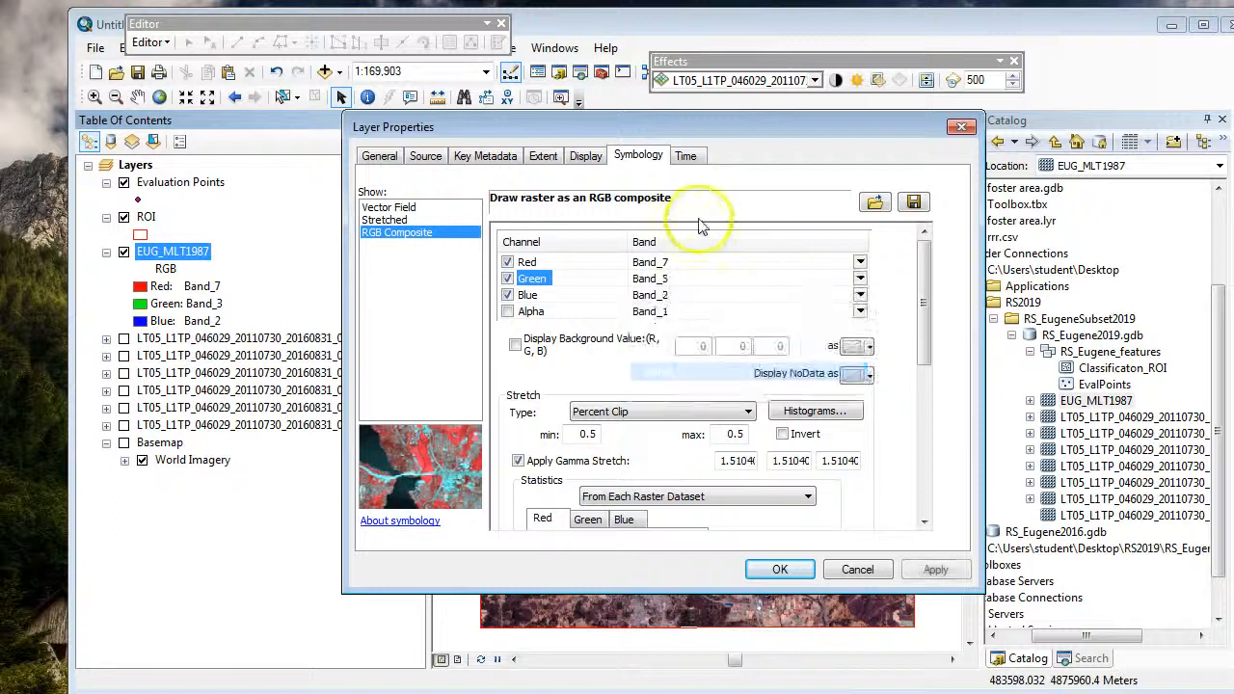
pyautogui.click(771, 568)
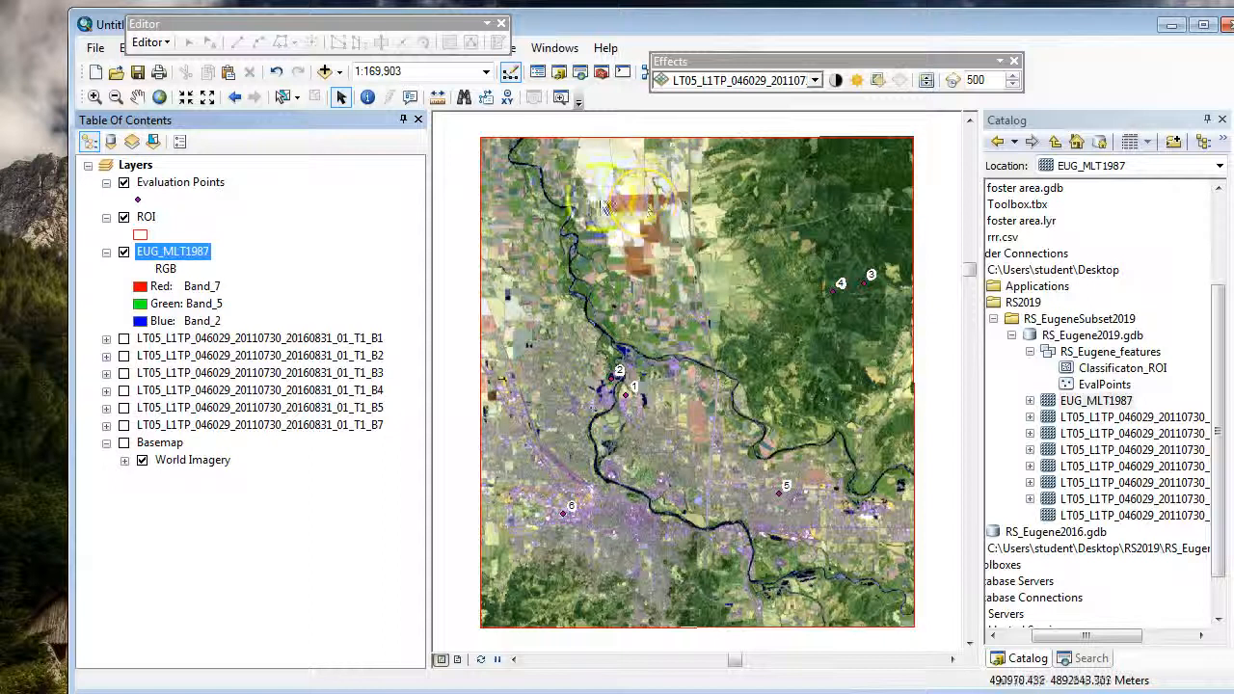
# Step: Set EUG_MLT1987 as the effects layer and swipe it over the farmland north of evaluation points 1 and 2
pyautogui.scroll(2, 641, 223)
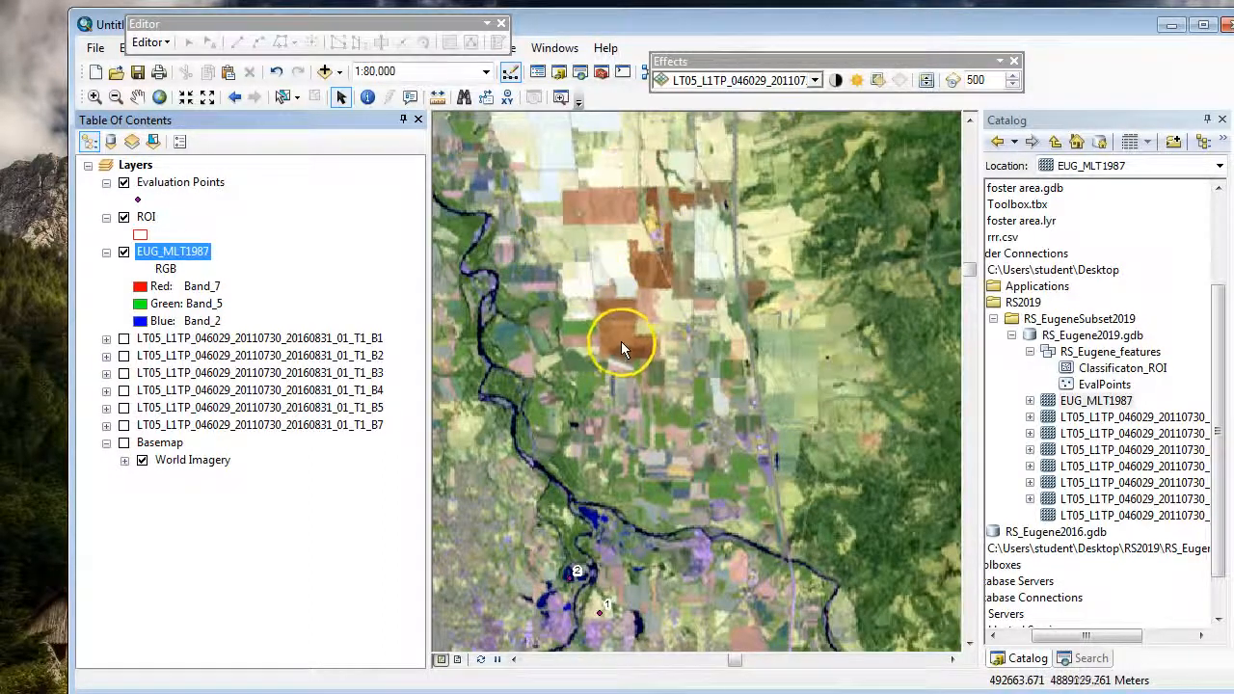
pyautogui.click(815, 81)
pyautogui.click(735, 129)
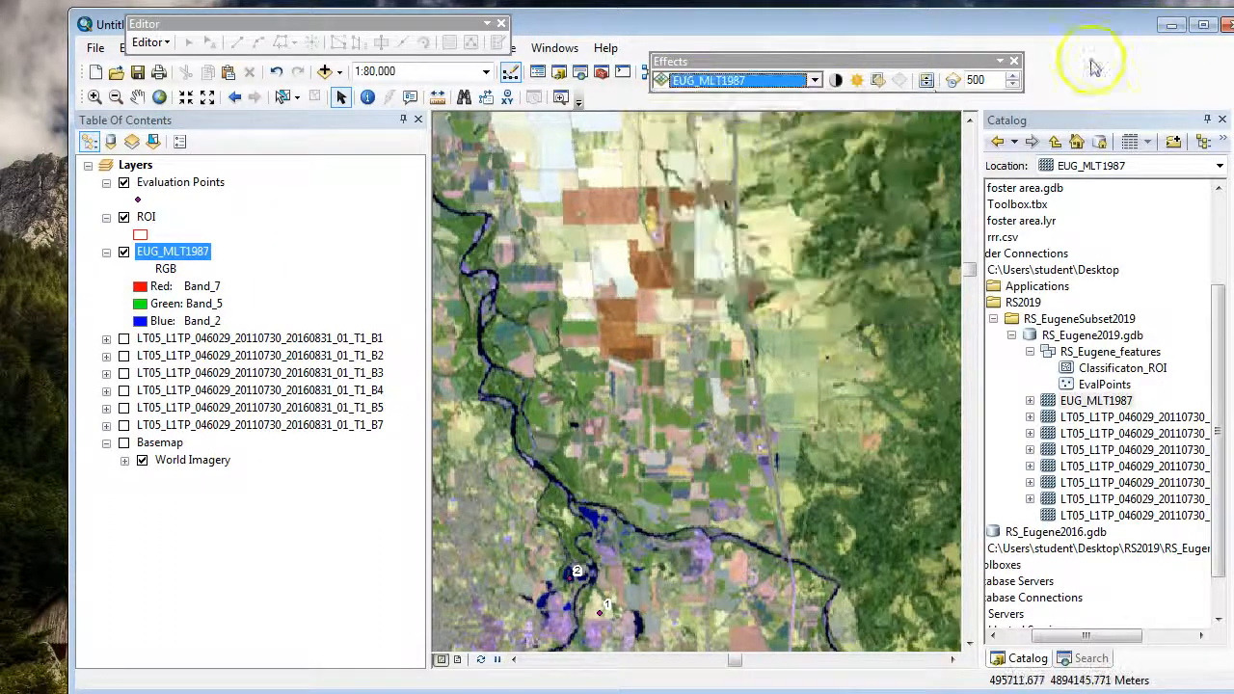
pyautogui.click(925, 80)
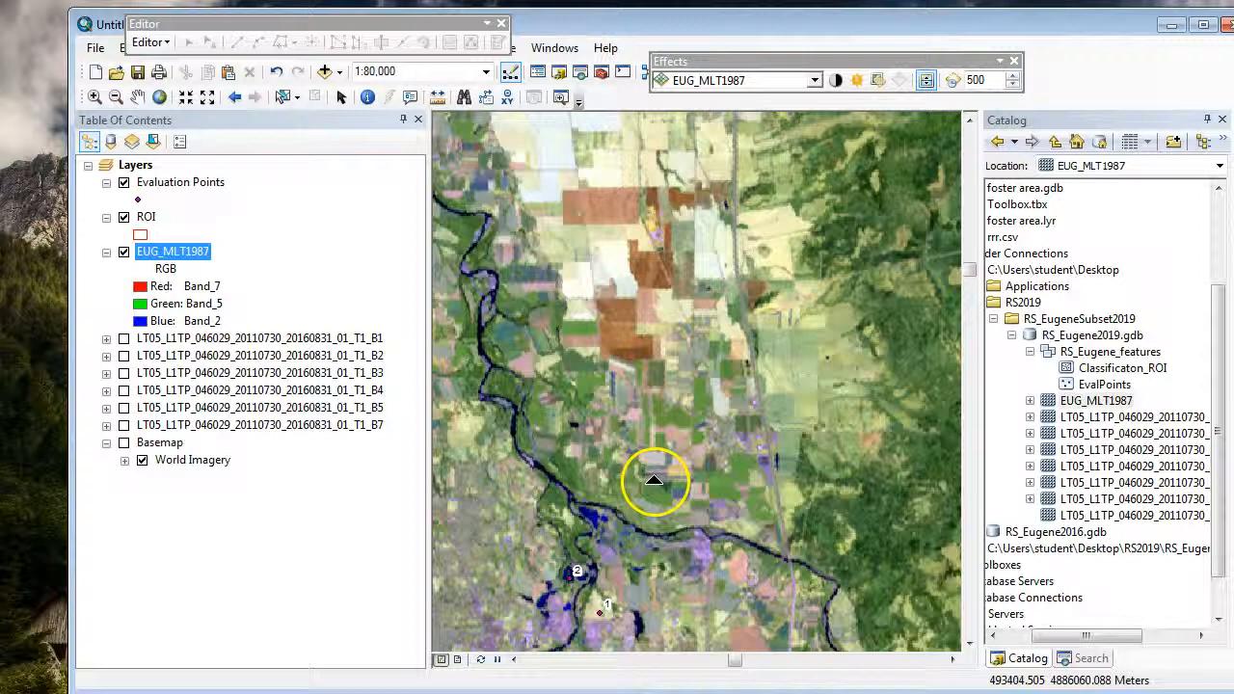
pyautogui.moveTo(665, 442); pyautogui.dragTo(713, 351)
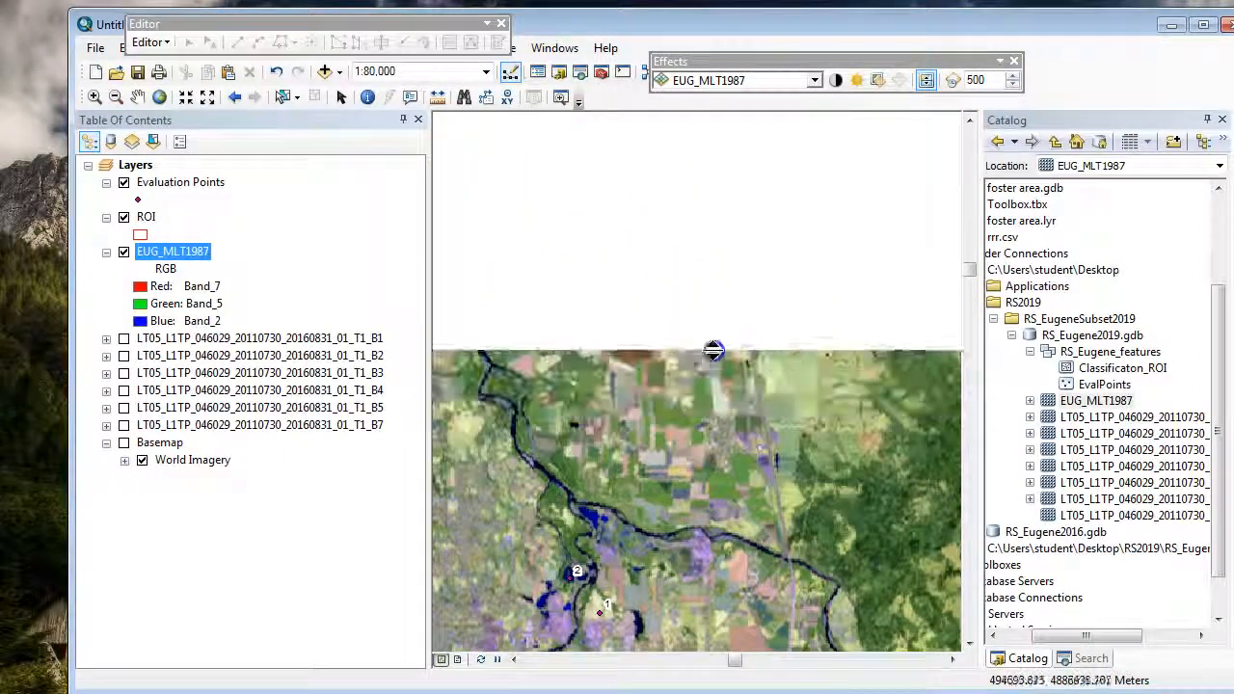
# Step: Turn on the Basemap group and swipe EUG_MLT1987 to compare the composite with the World Imagery beneath
pyautogui.click(155, 442)
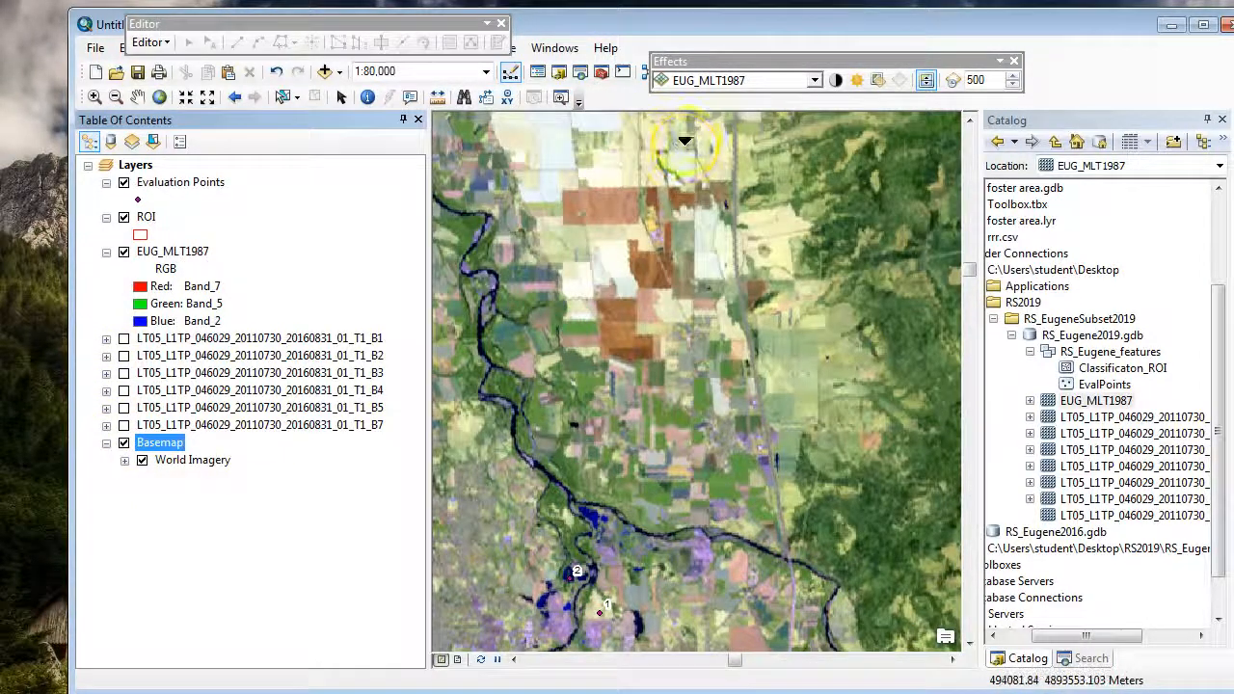
pyautogui.moveTo(675, 116)
pyautogui.mouseDown()
pyautogui.moveTo(675, 491)
pyautogui.moveTo(667, 155)
pyautogui.moveTo(667, 270)
pyautogui.moveTo(698, 120)
pyautogui.mouseUp()
pyautogui.moveTo(570, 403); pyautogui.dragTo(866, 392)
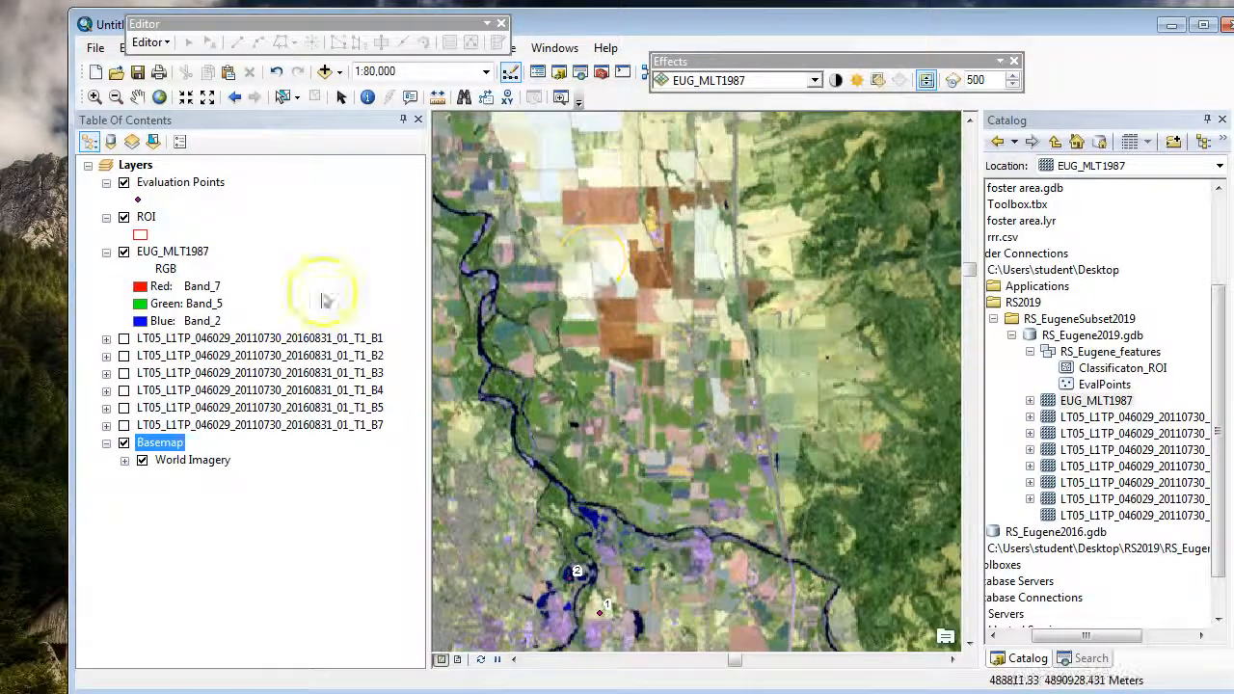
# Step: Remove the EUG_MLT1987 layer from the map and move the Effects toolbar clear of the standard tools
pyautogui.rightClick(179, 247)
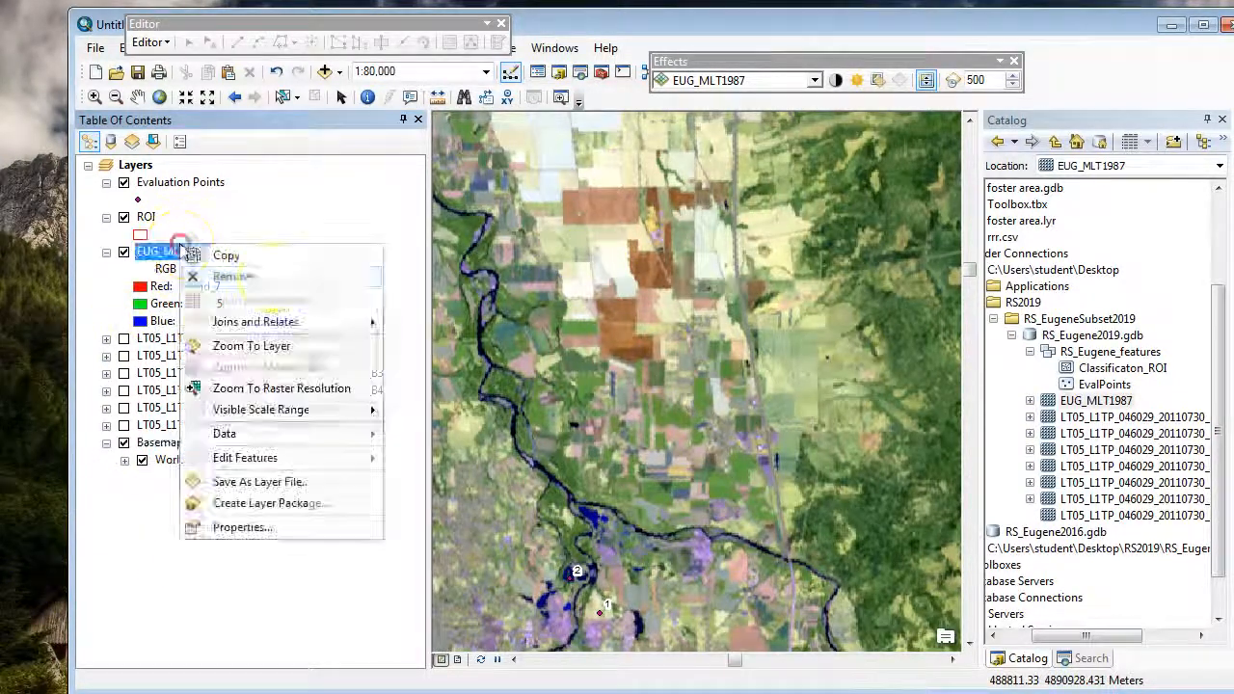
pyautogui.click(230, 276)
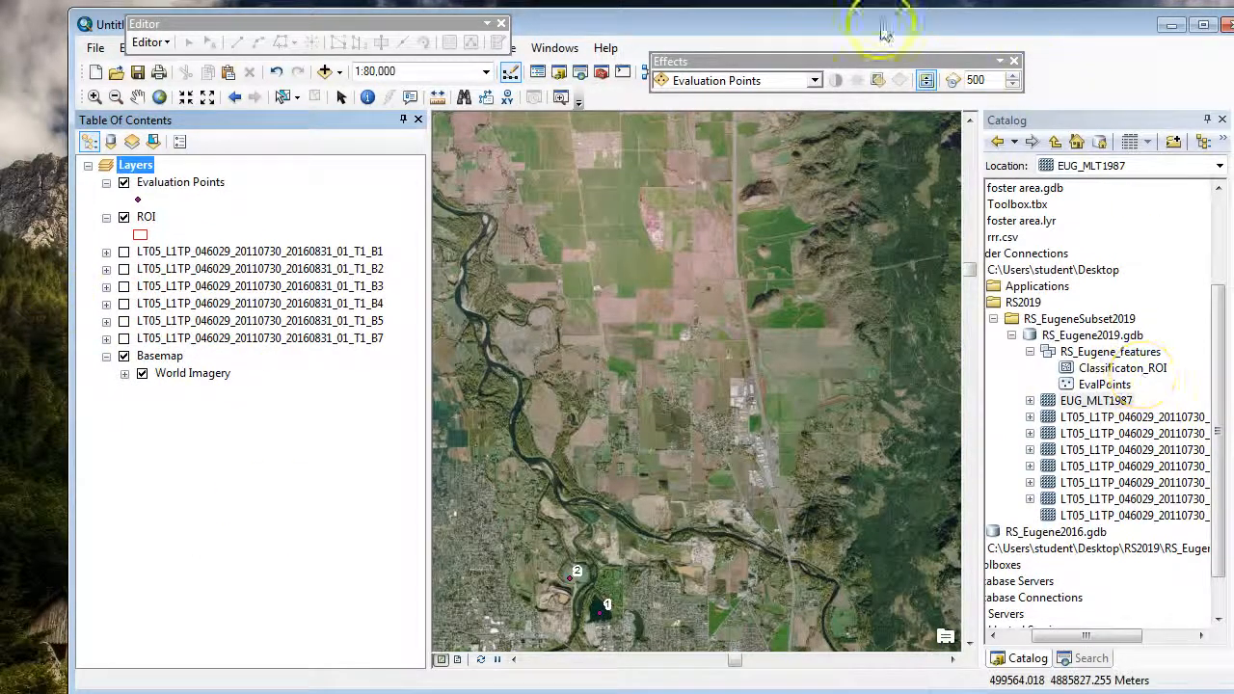
pyautogui.moveTo(889, 70); pyautogui.dragTo(1088, 64)
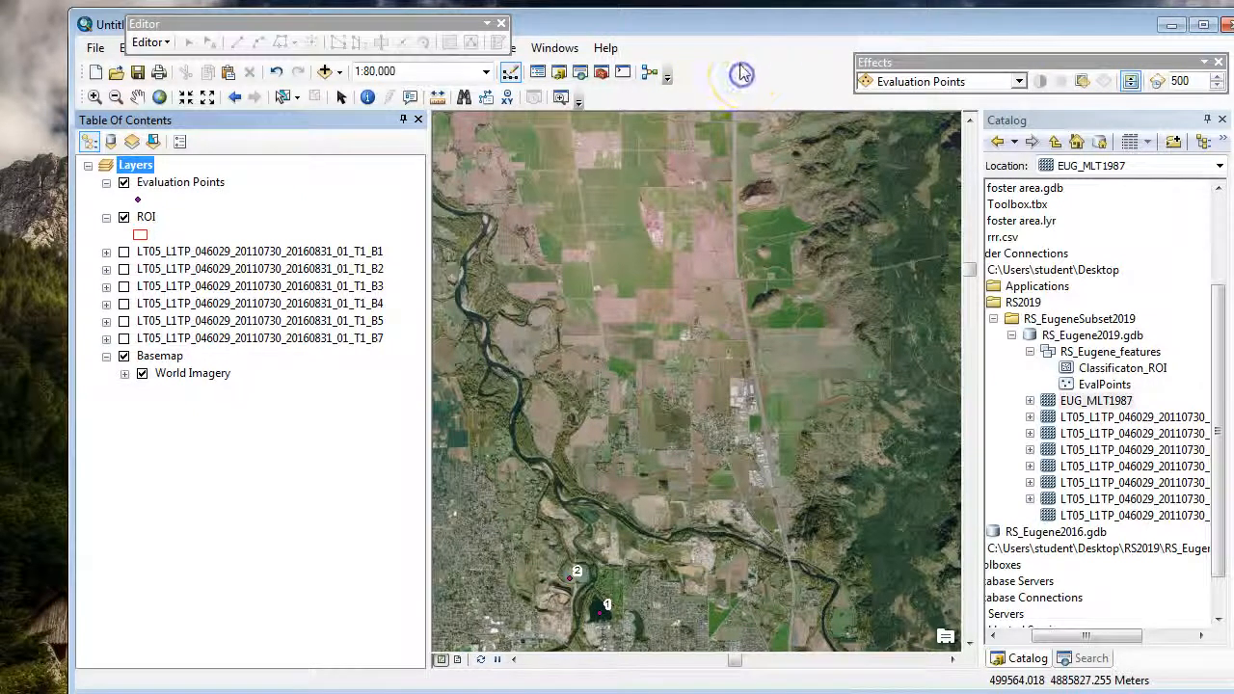
# Step: Open the Extract by Mask tool from the Extraction toolset of Spatial Analyst Tools
pyautogui.click(599, 72)
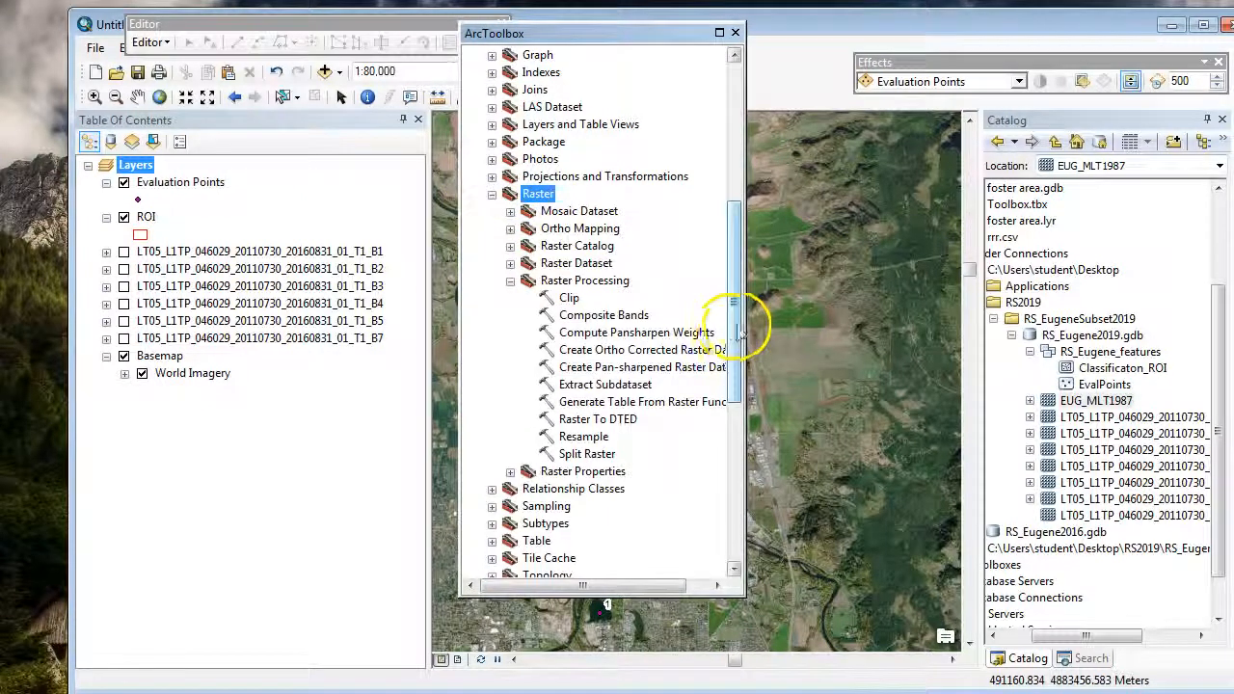
pyautogui.moveTo(729, 322); pyautogui.dragTo(721, 559)
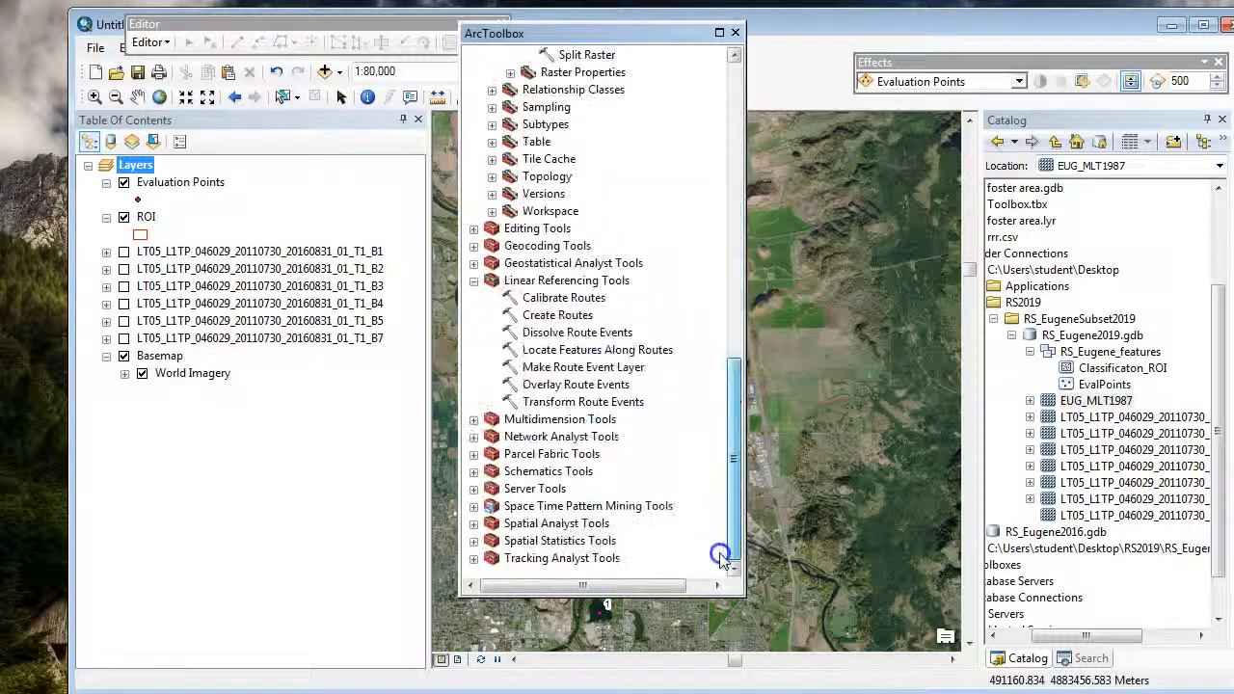
pyautogui.click(473, 280)
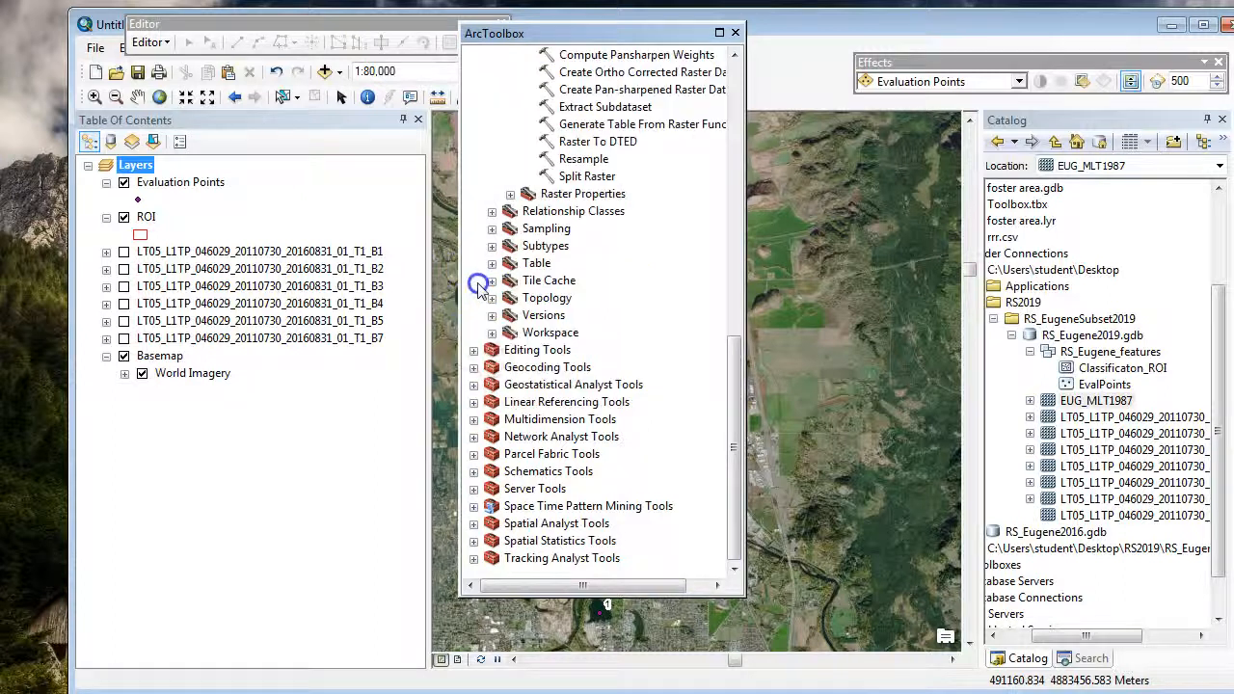
pyautogui.click(474, 523)
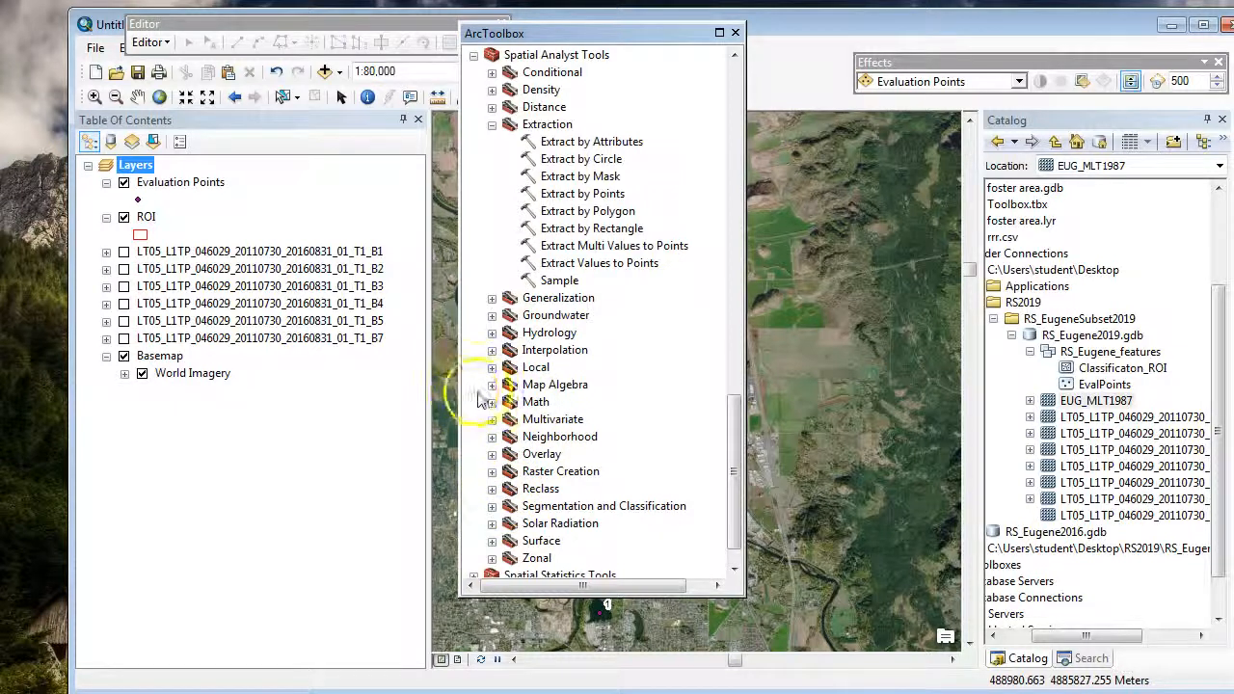
pyautogui.click(575, 180)
pyautogui.doubleClick(576, 180)
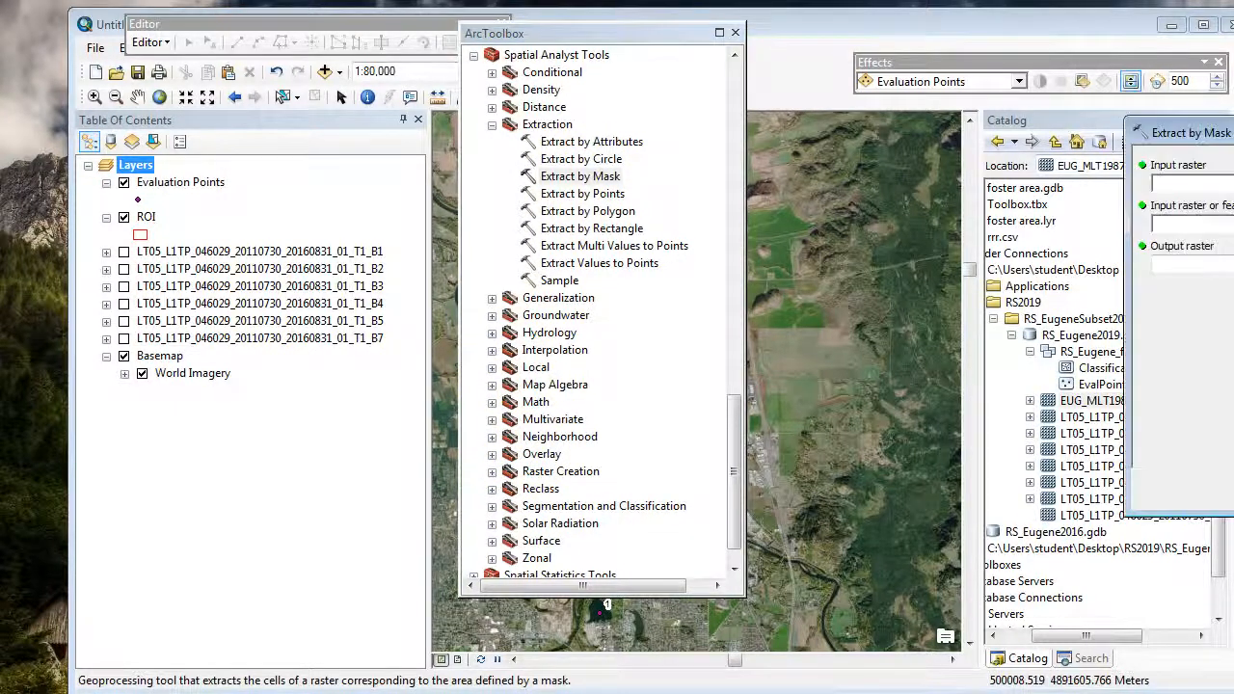
# Step: Set LT05_L1TP_046029_20110730_20160831_01_T1_B1 as the input raster and ROI as the mask data
pyautogui.click(1021, 171)
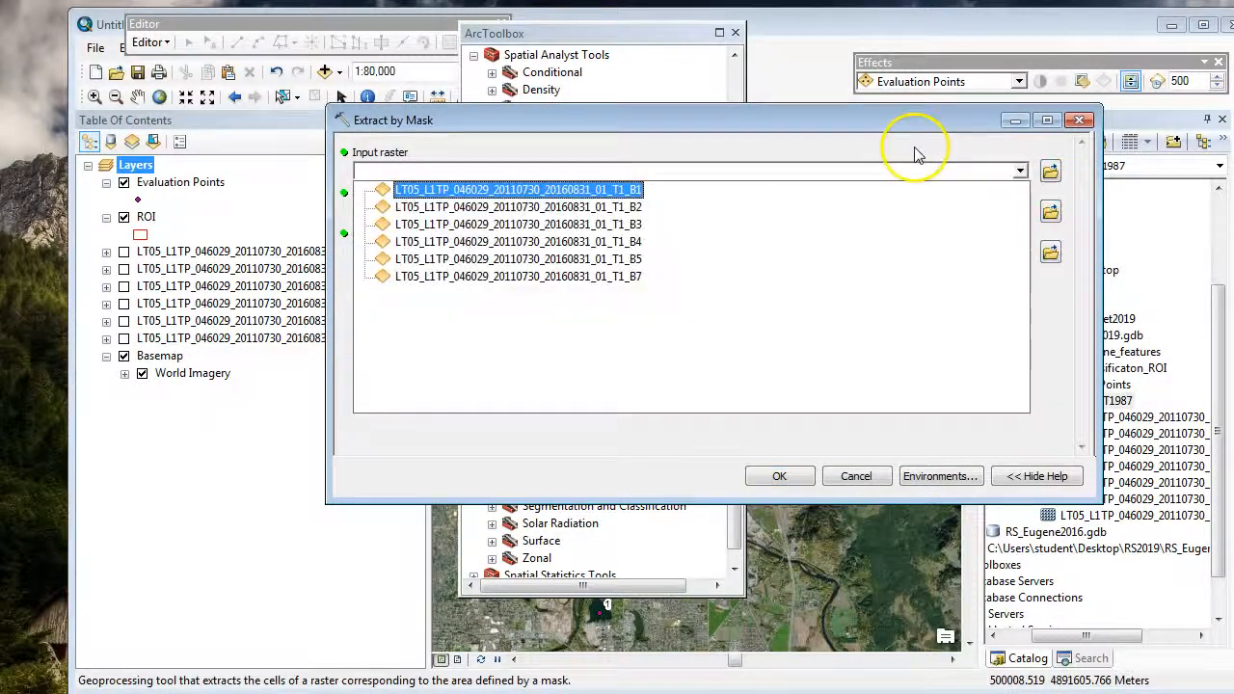
pyautogui.click(502, 190)
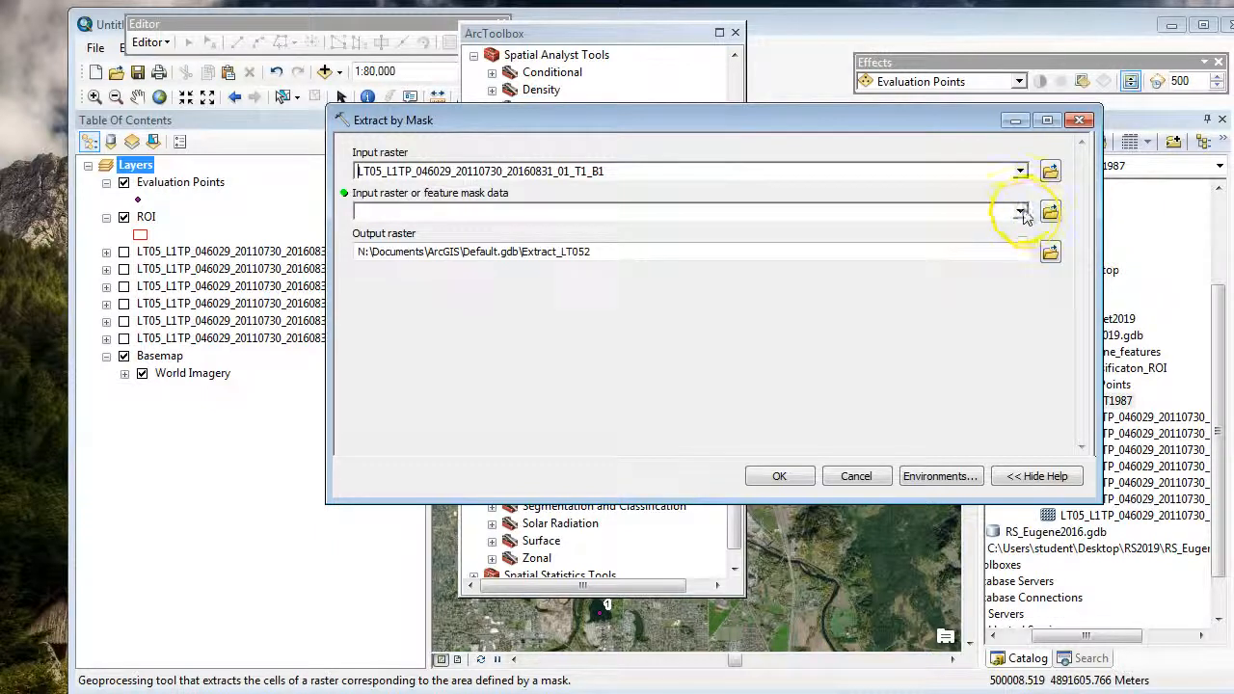
pyautogui.click(1020, 212)
pyautogui.click(390, 242)
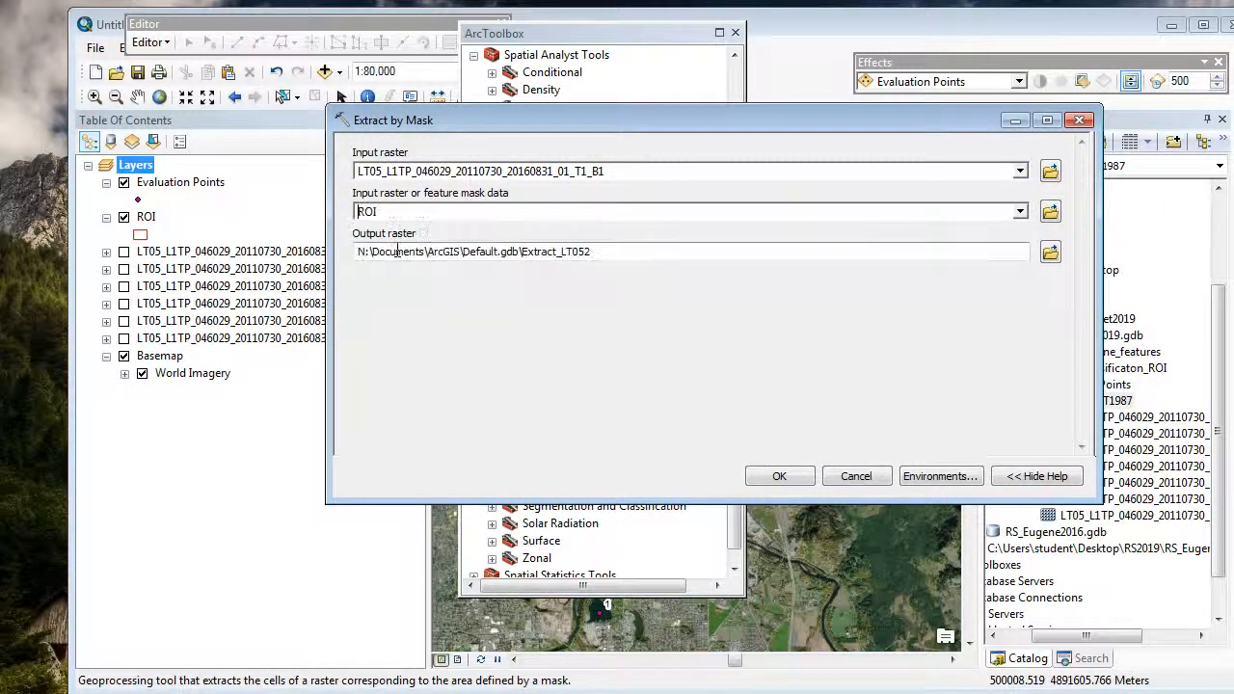
# Step: Name the output raster B1_EUG2016 in RS_Eugene2019.gdb and run the mask extraction
pyautogui.click(1050, 259)
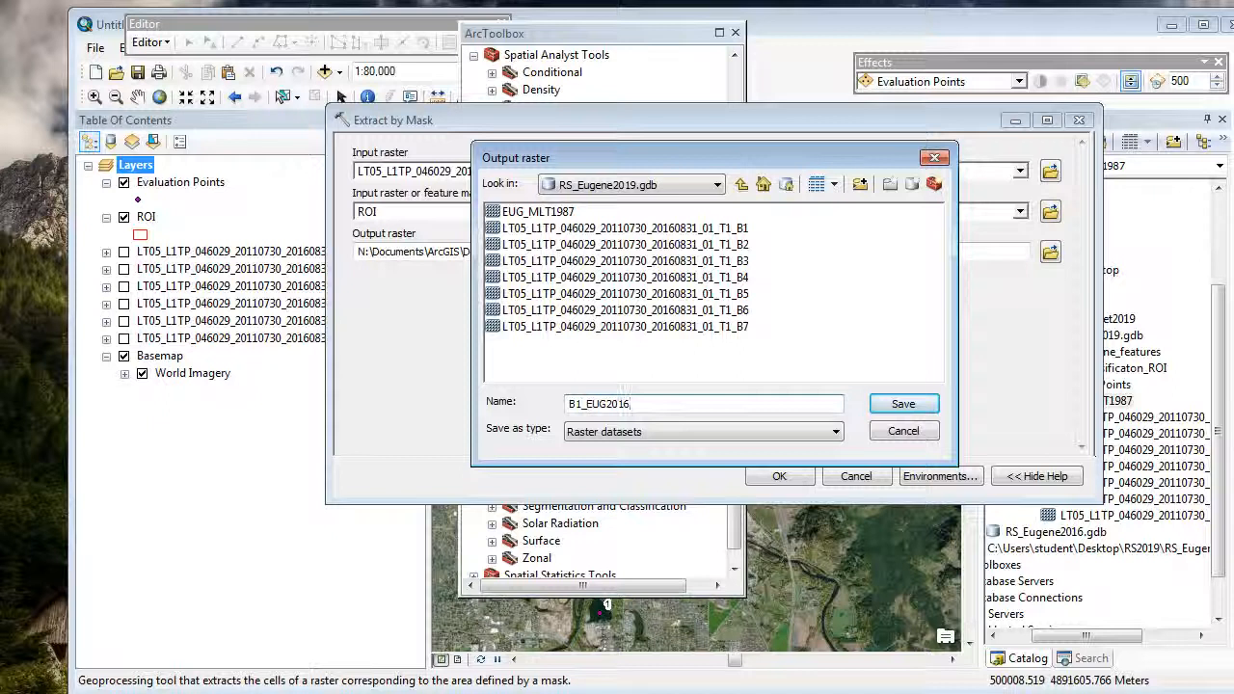
pyautogui.click(903, 403)
pyautogui.click(780, 476)
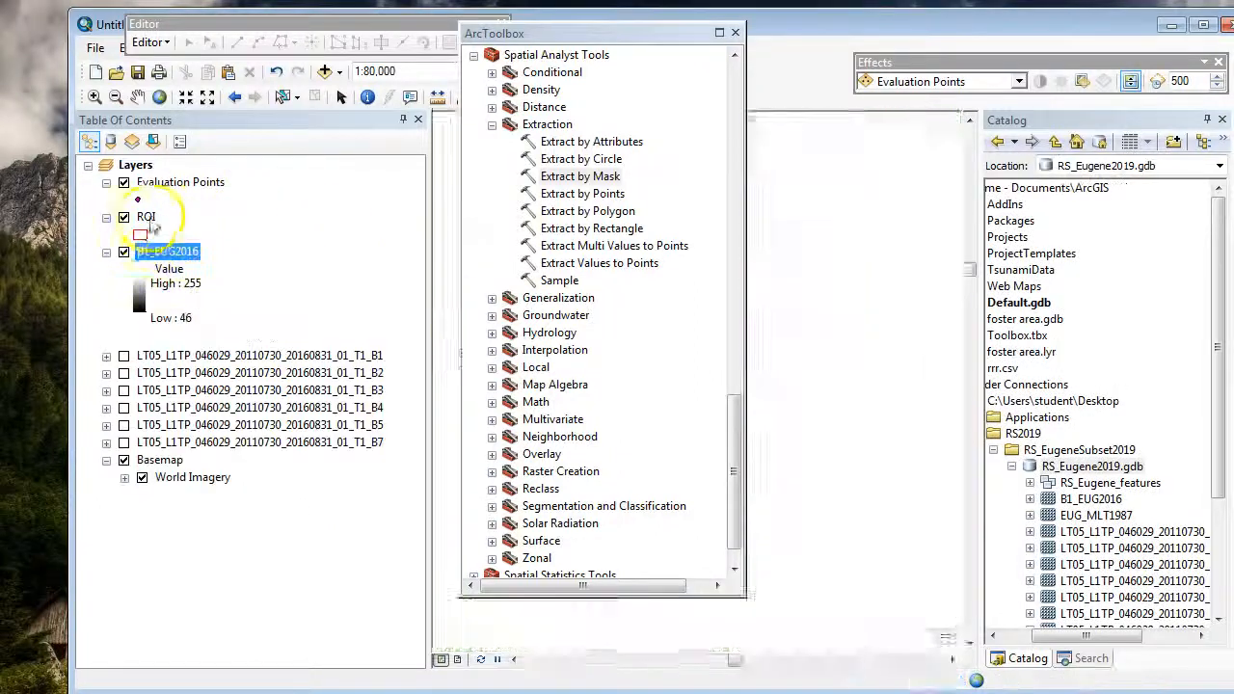
# Step: Close the toolbox, zoom to the B1_EUG2016 layer, and remove the original LT05 T1_B1 layer from the map
pyautogui.click(734, 31)
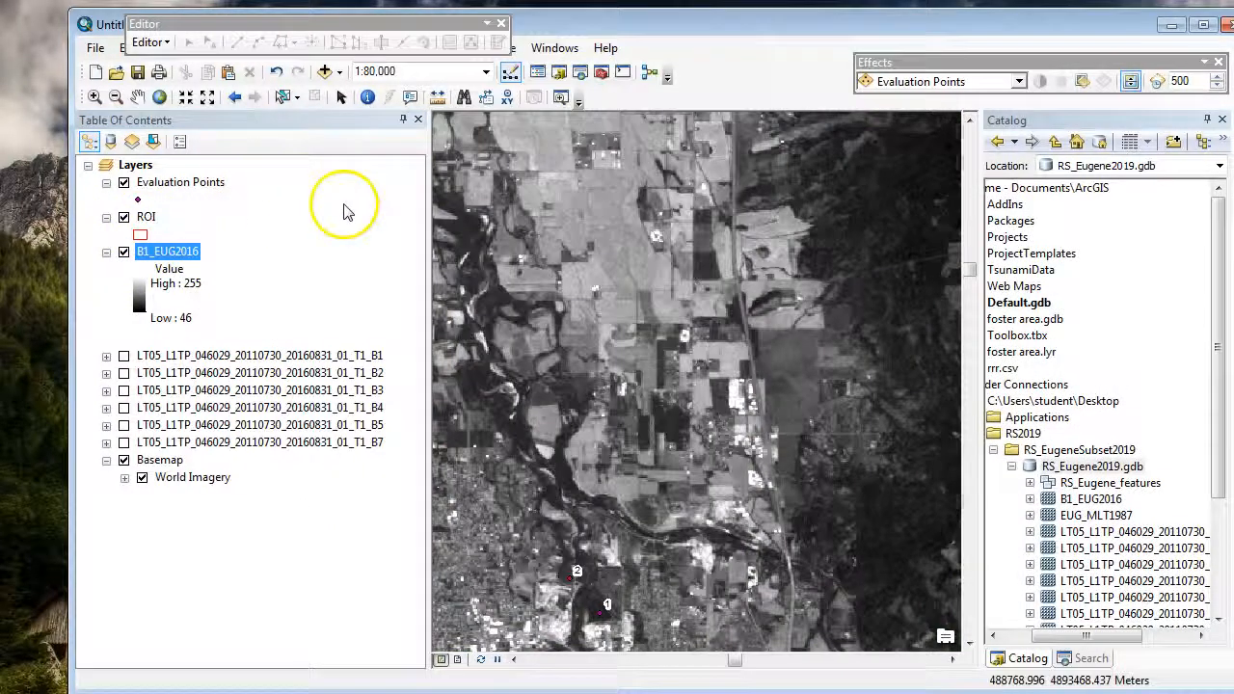
pyautogui.rightClick(185, 255)
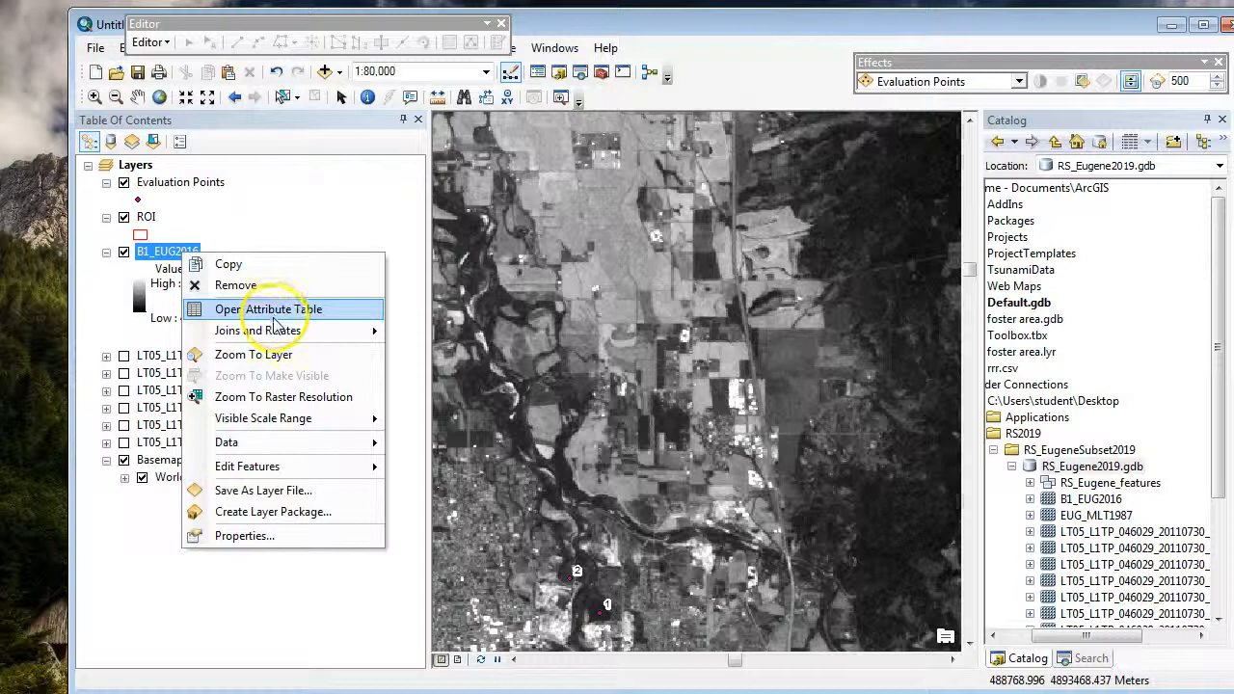
pyautogui.click(249, 354)
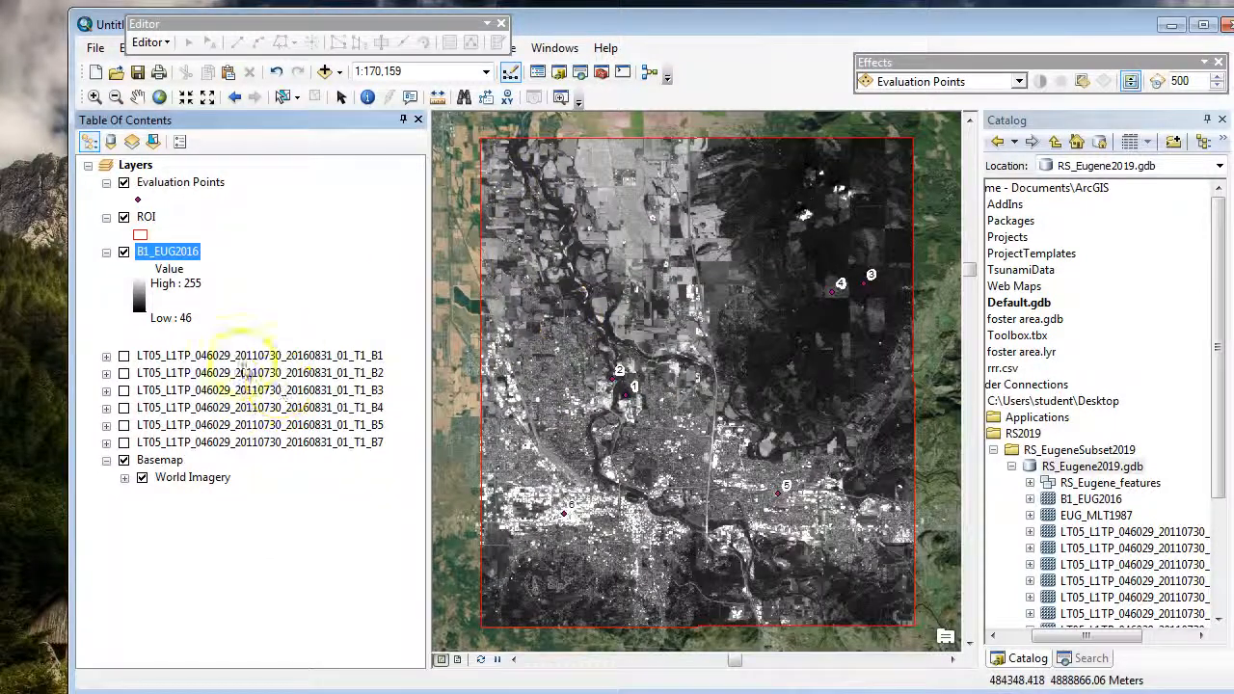
pyautogui.rightClick(256, 356)
pyautogui.click(333, 384)
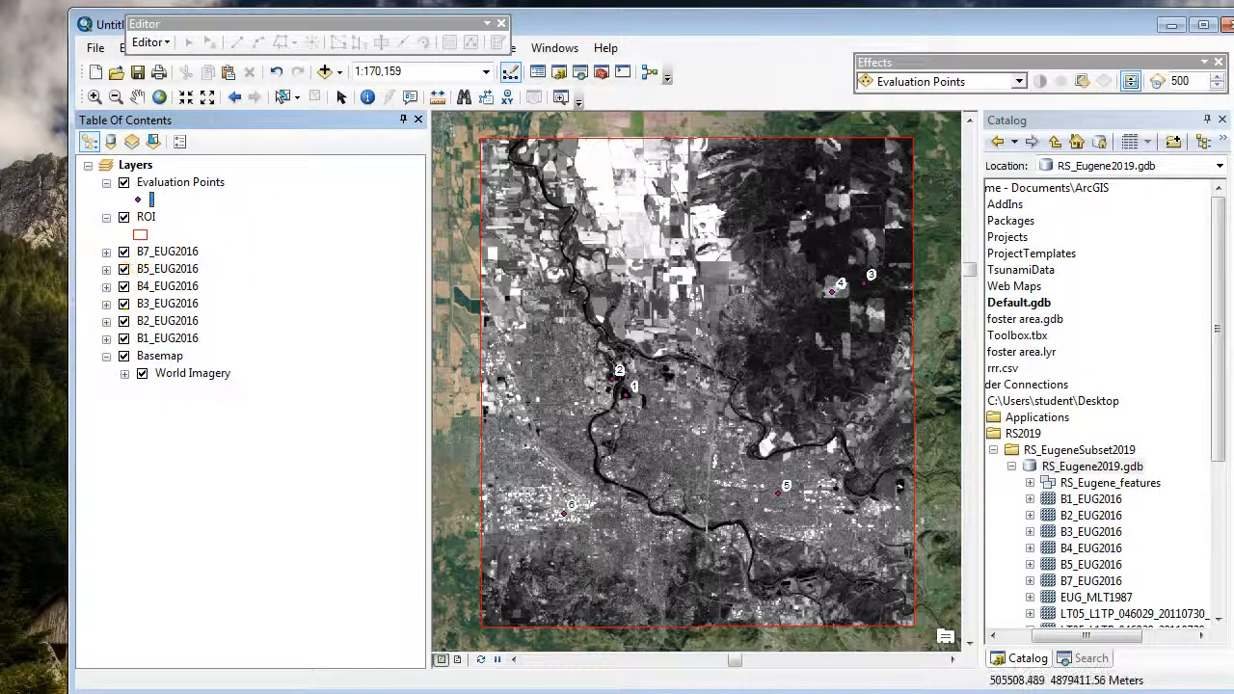
# Step: Open the Composite Bands tool from the Raster Processing toolset of Data Management Tools
pyautogui.moveTo(1226, 361); pyautogui.dragTo(1217, 420)
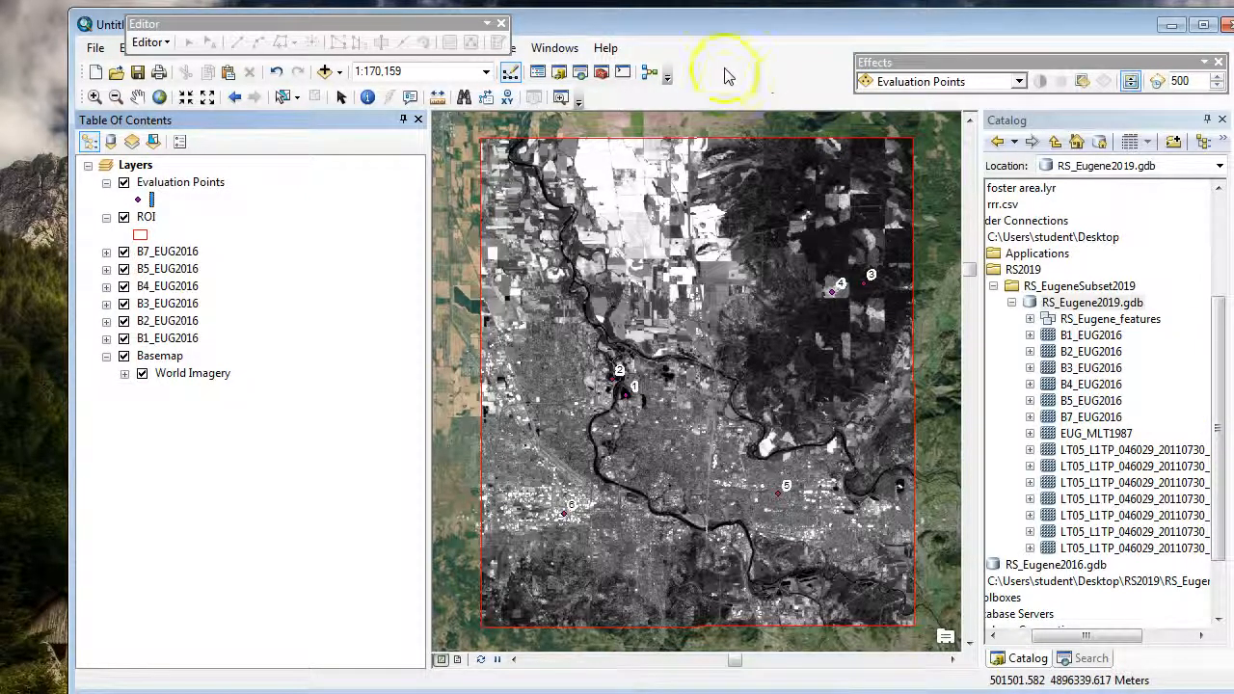
pyautogui.click(604, 77)
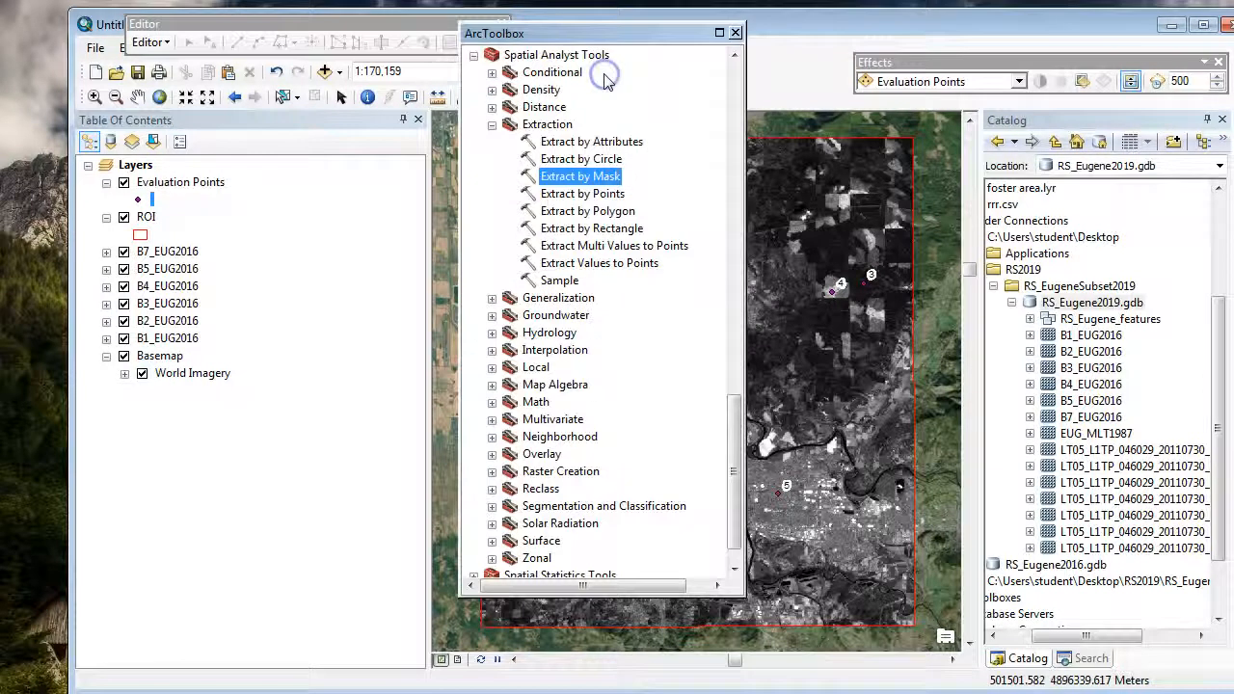
pyautogui.click(492, 125)
pyautogui.moveTo(728, 504); pyautogui.dragTo(726, 110)
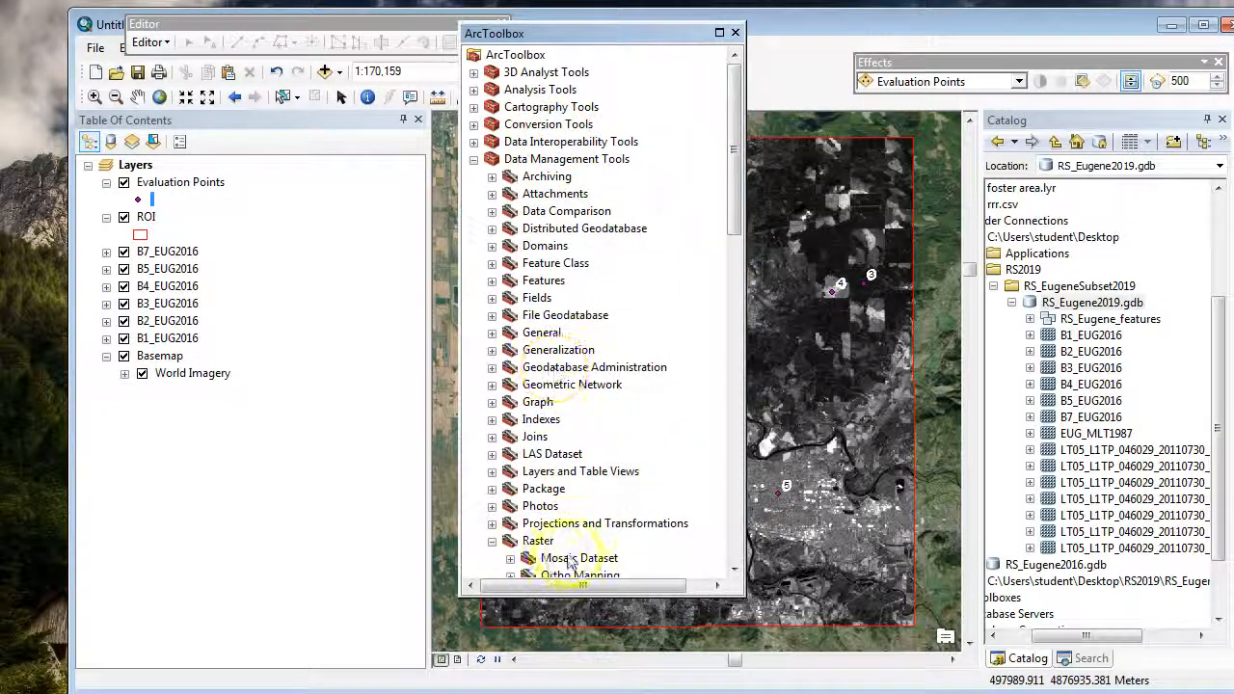
pyautogui.scroll(-2, 653, 427)
pyautogui.click(533, 436)
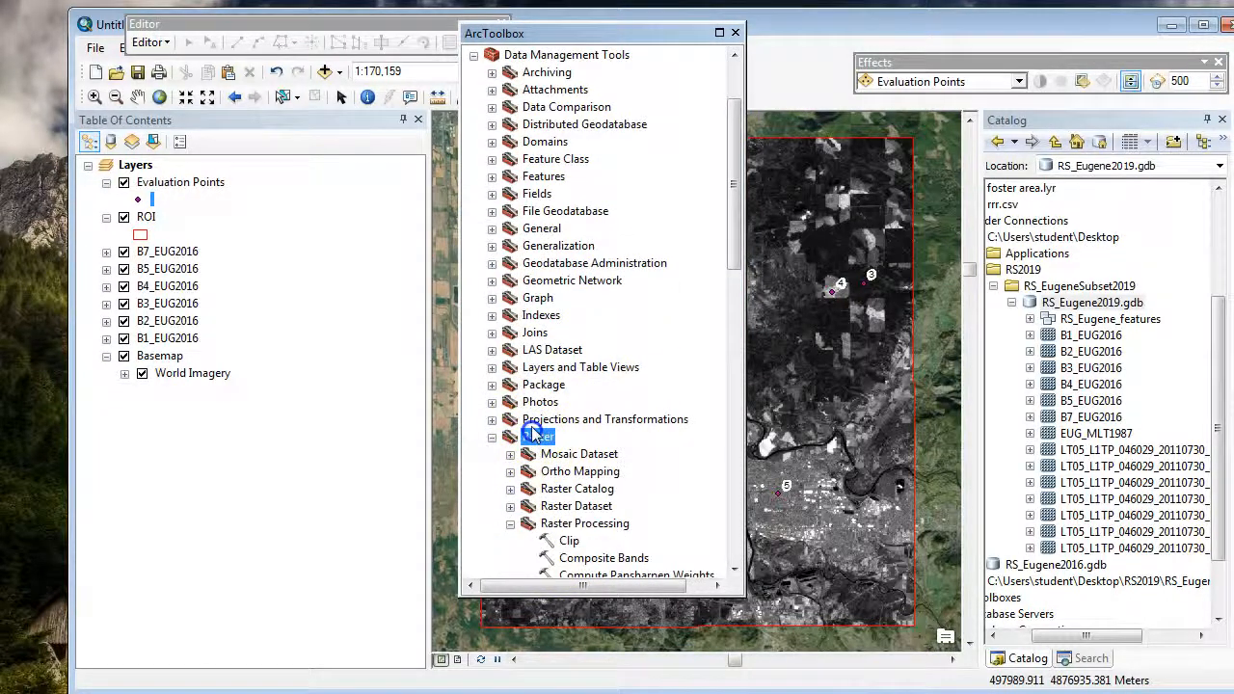
pyautogui.scroll(-2, 533, 436)
pyautogui.click(585, 419)
pyautogui.scroll(-2, 584, 418)
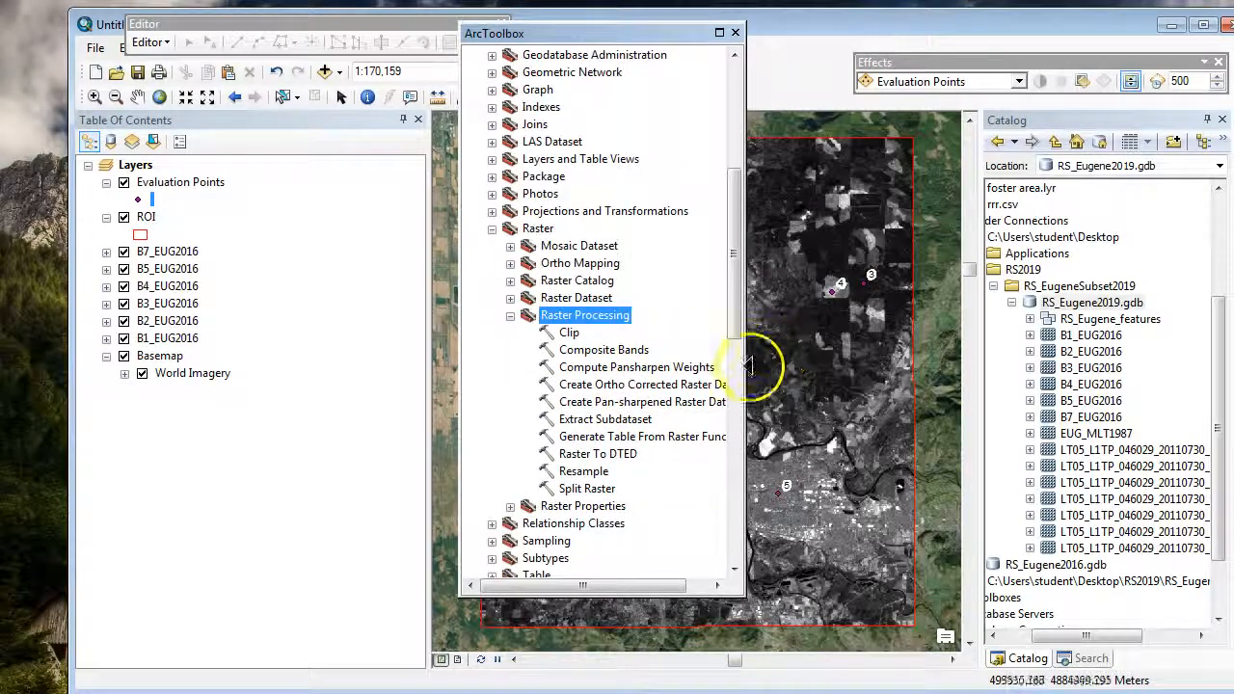
pyautogui.doubleClick(604, 349)
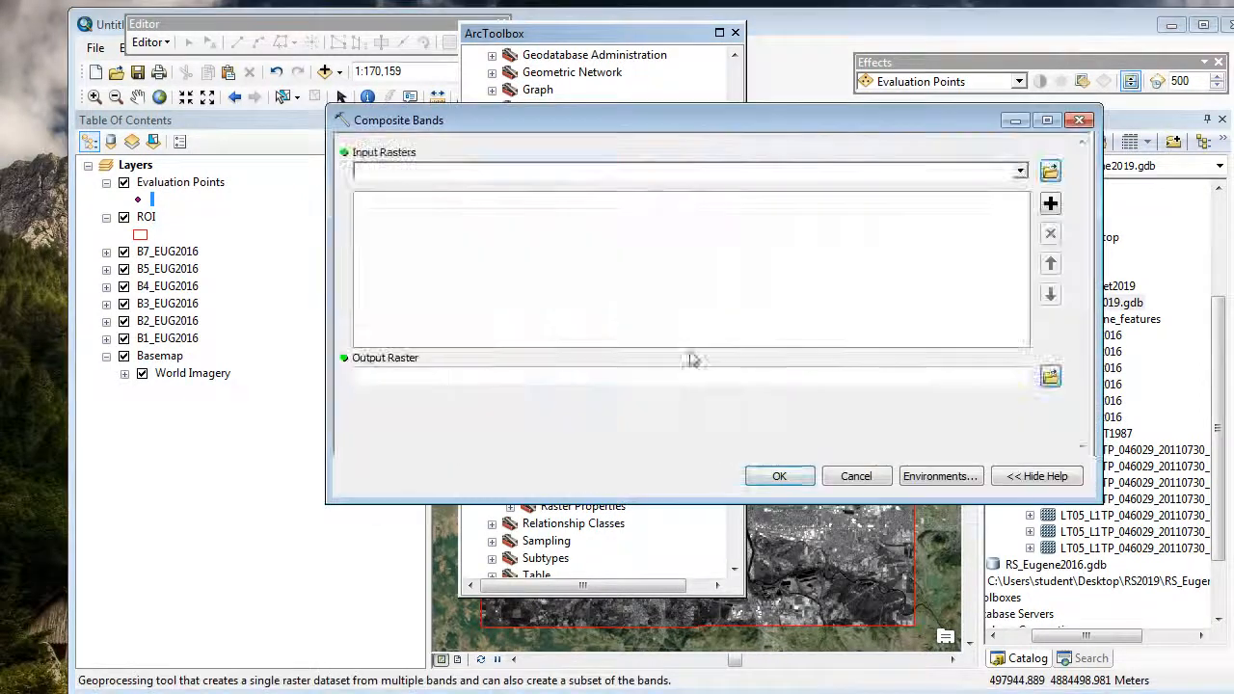
# Step: Add B1_EUG2016, B2_EUG2016, B3_EUG2016, B4_EUG2016, B5_EUG2016 and B7_EUG2016, in that order, as the composite's input rasters
pyautogui.click(1020, 173)
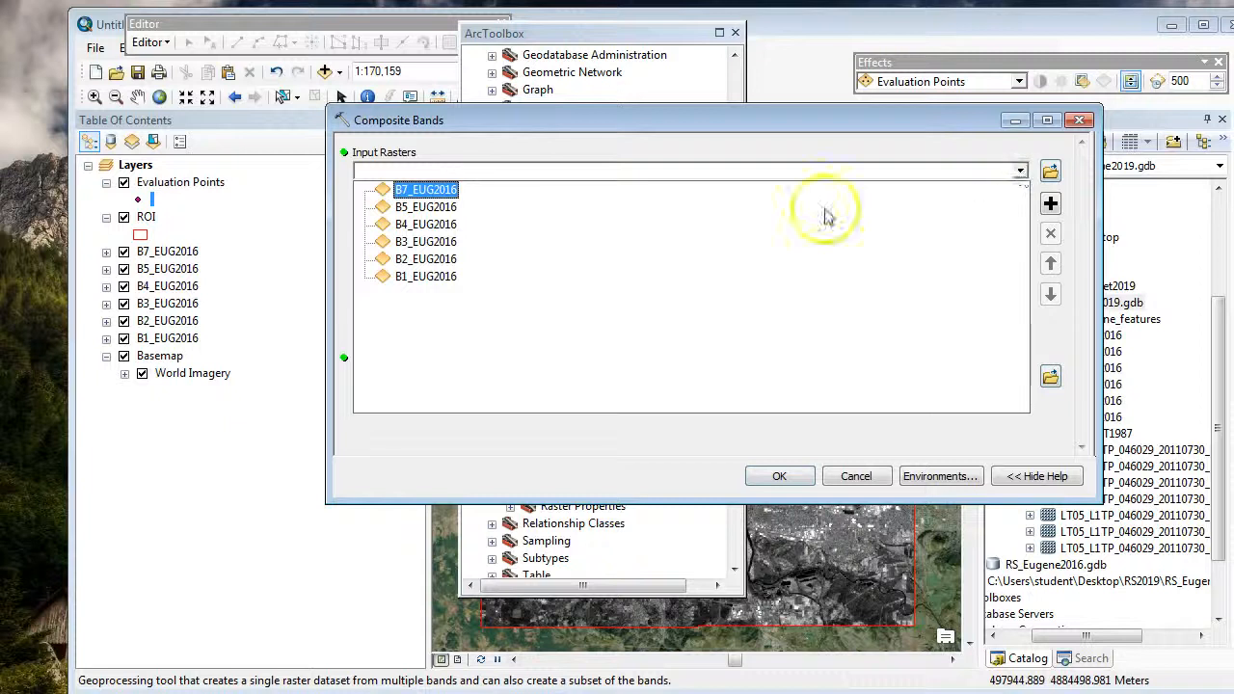
pyautogui.click(424, 276)
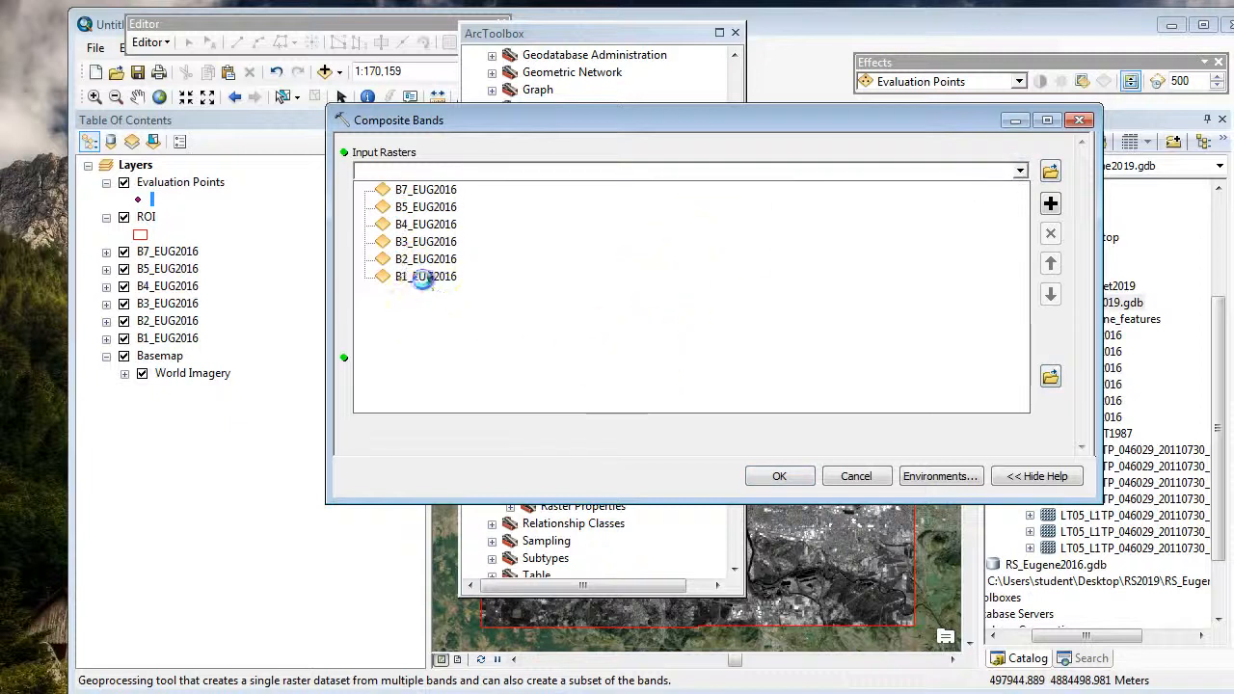
pyautogui.click(1020, 173)
pyautogui.click(419, 260)
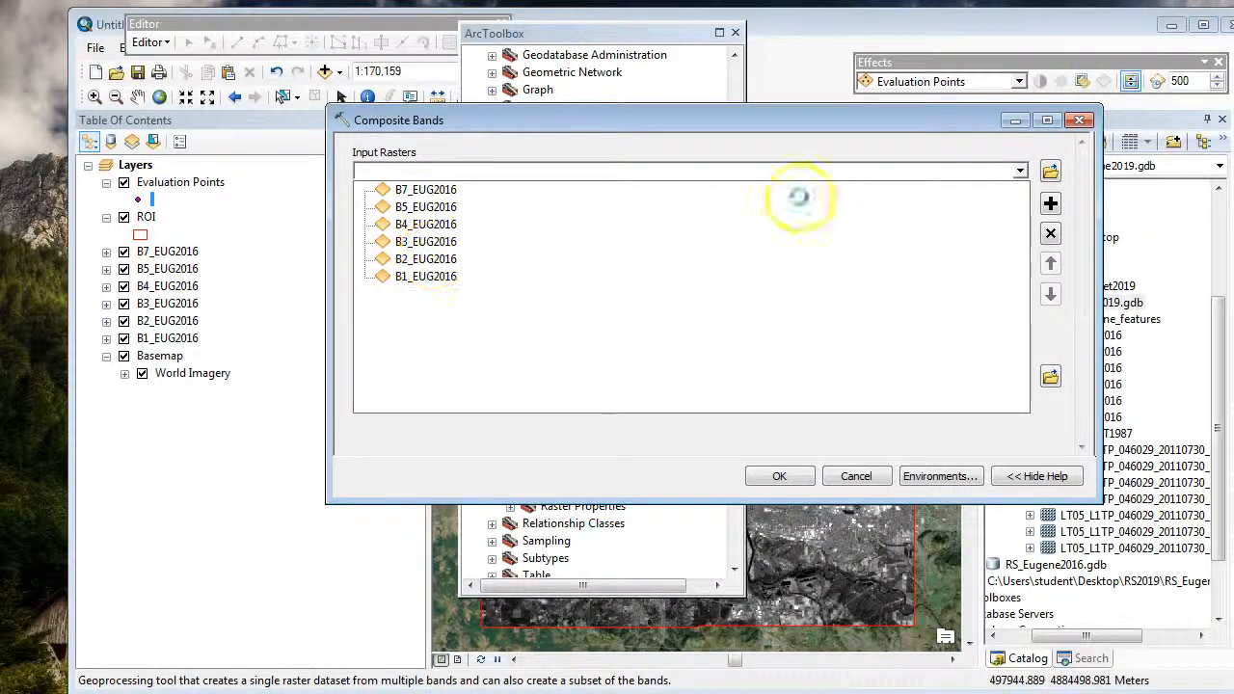
pyautogui.click(1020, 170)
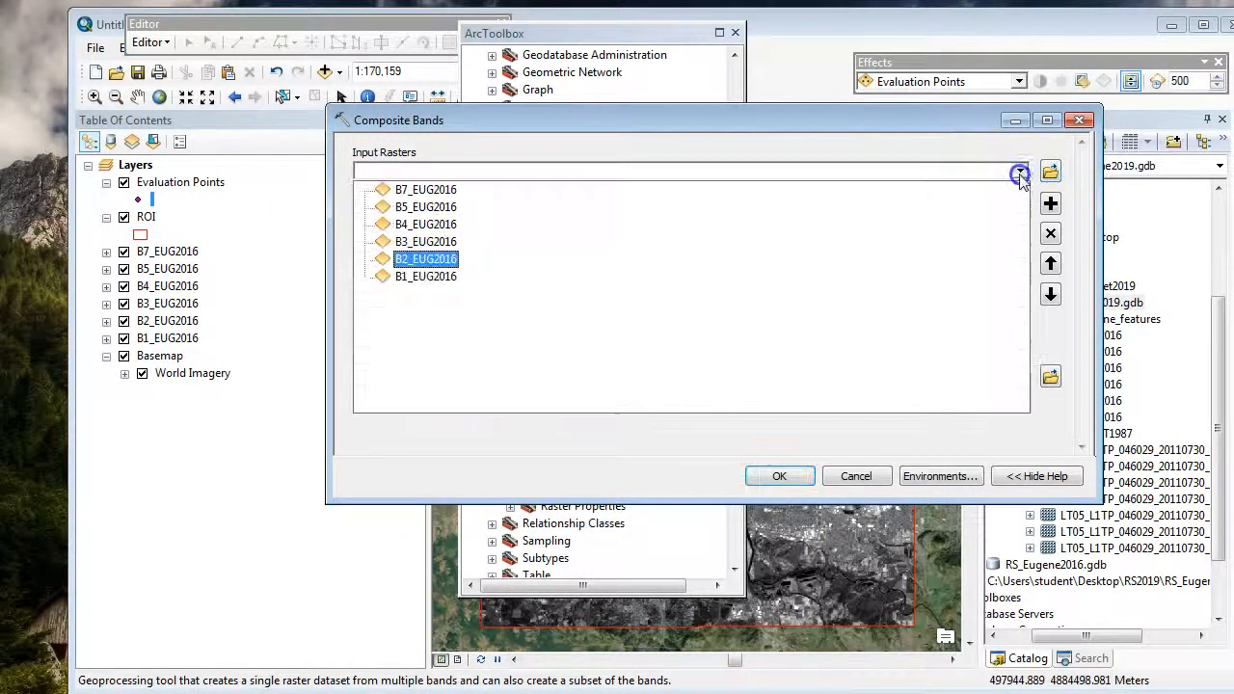
pyautogui.click(424, 261)
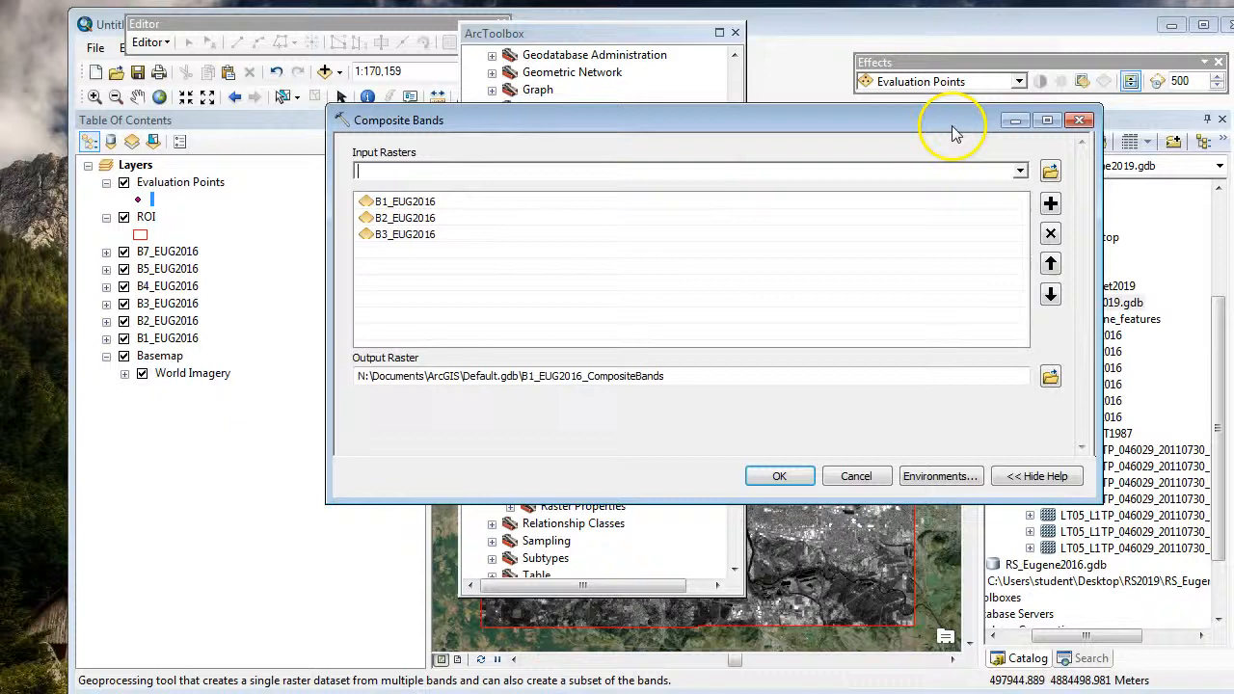
pyautogui.click(1022, 171)
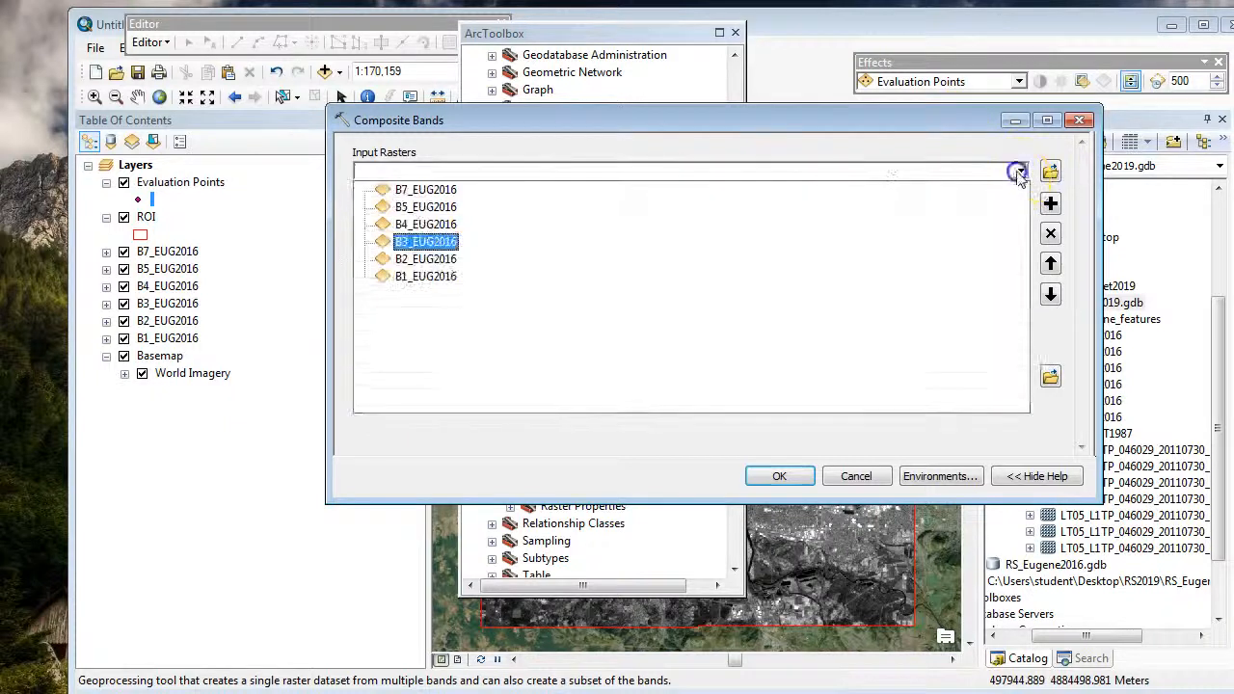
pyautogui.click(864, 117)
pyautogui.click(1020, 170)
pyautogui.click(424, 206)
pyautogui.click(1020, 171)
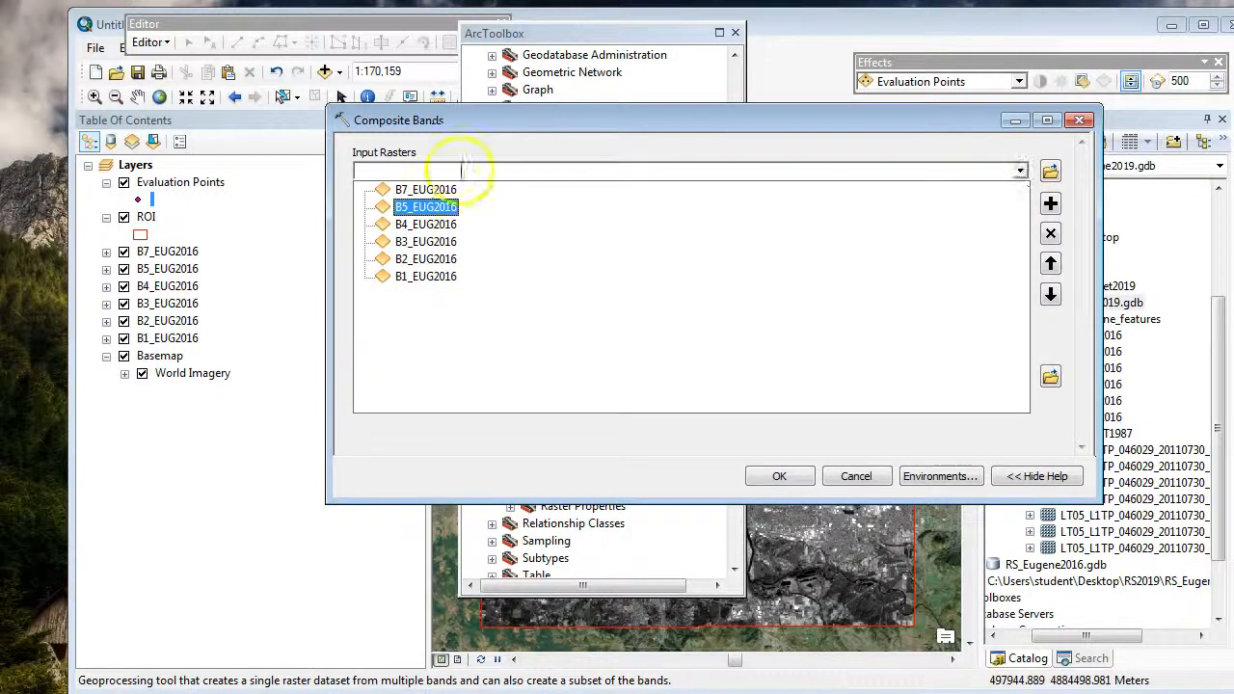
pyautogui.click(425, 189)
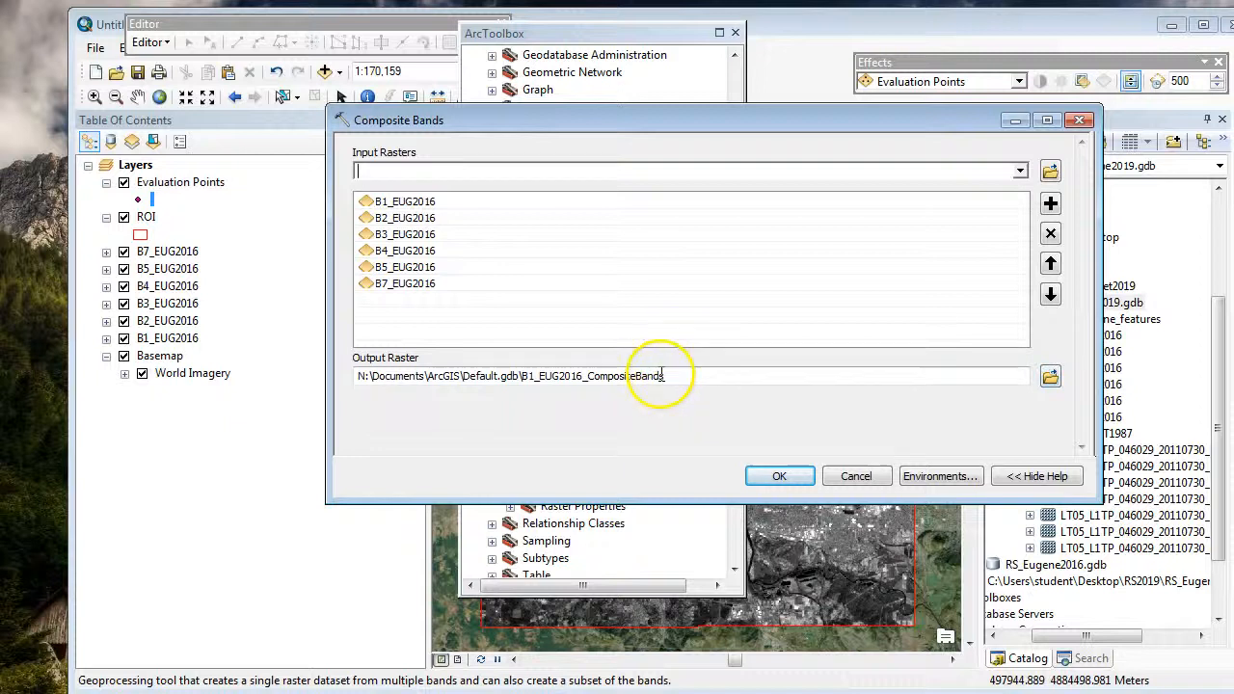
# Step: Name the output raster EUG_MTL2016 in RS_Eugene2019.gdb and run the Composite Bands tool
pyautogui.click(1049, 376)
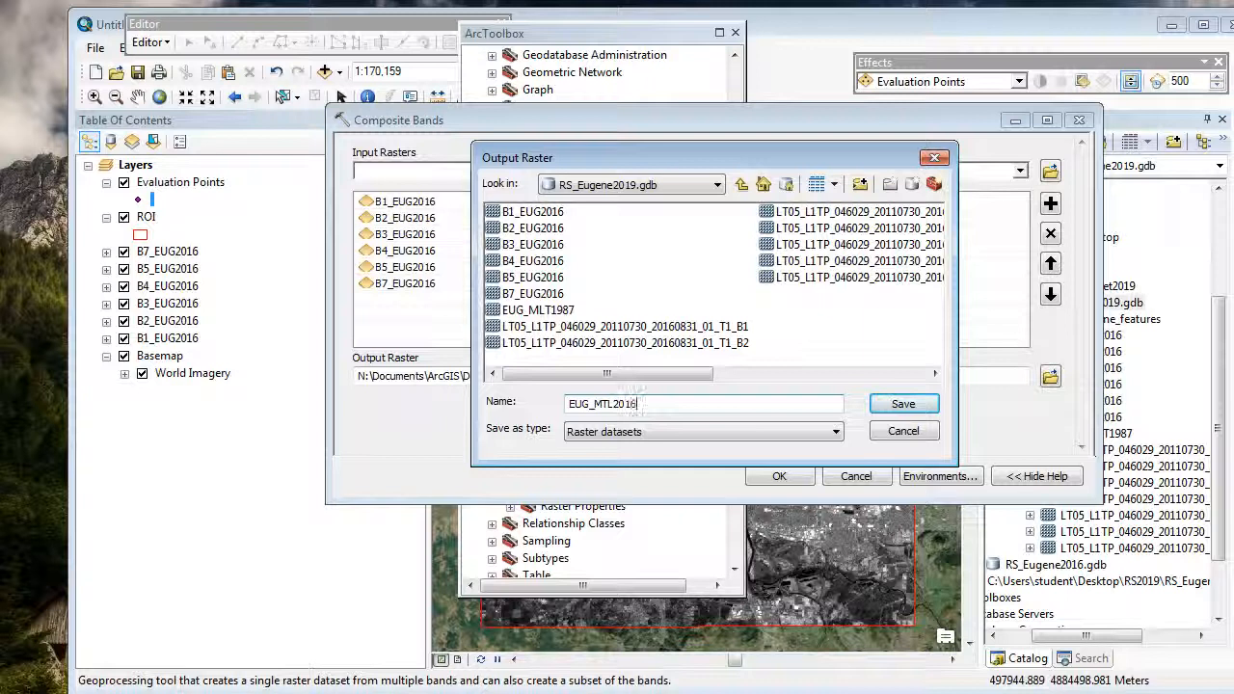
pyautogui.click(904, 404)
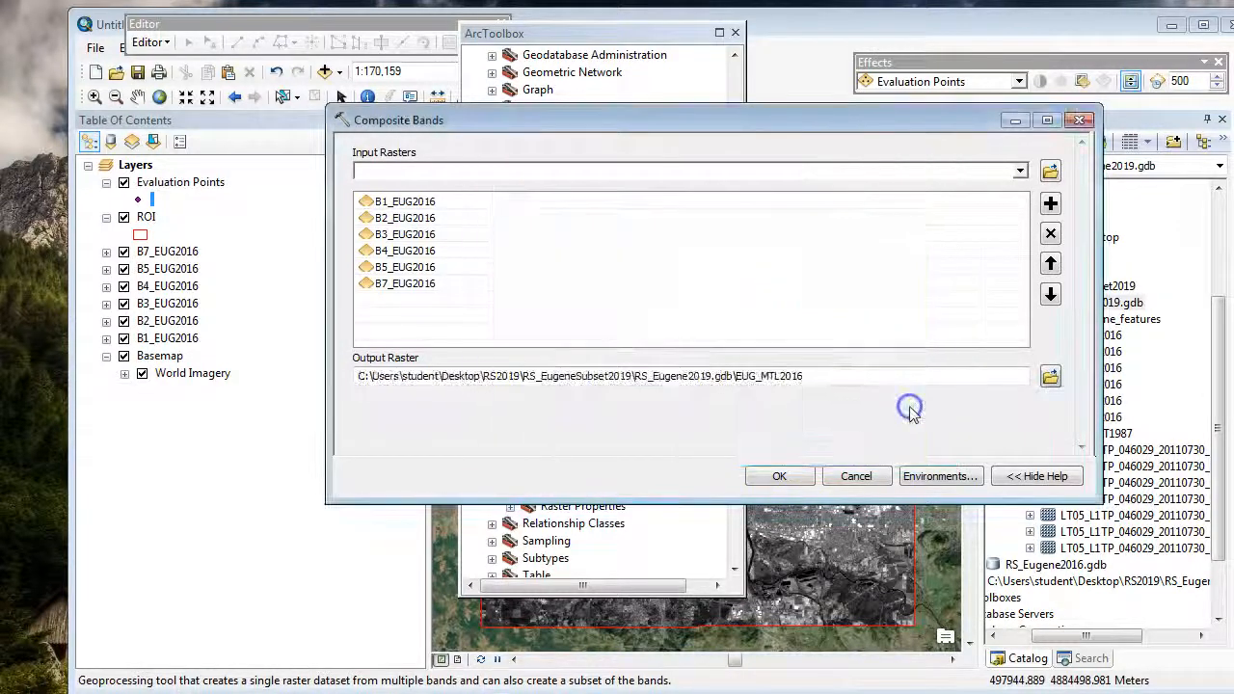
pyautogui.click(780, 477)
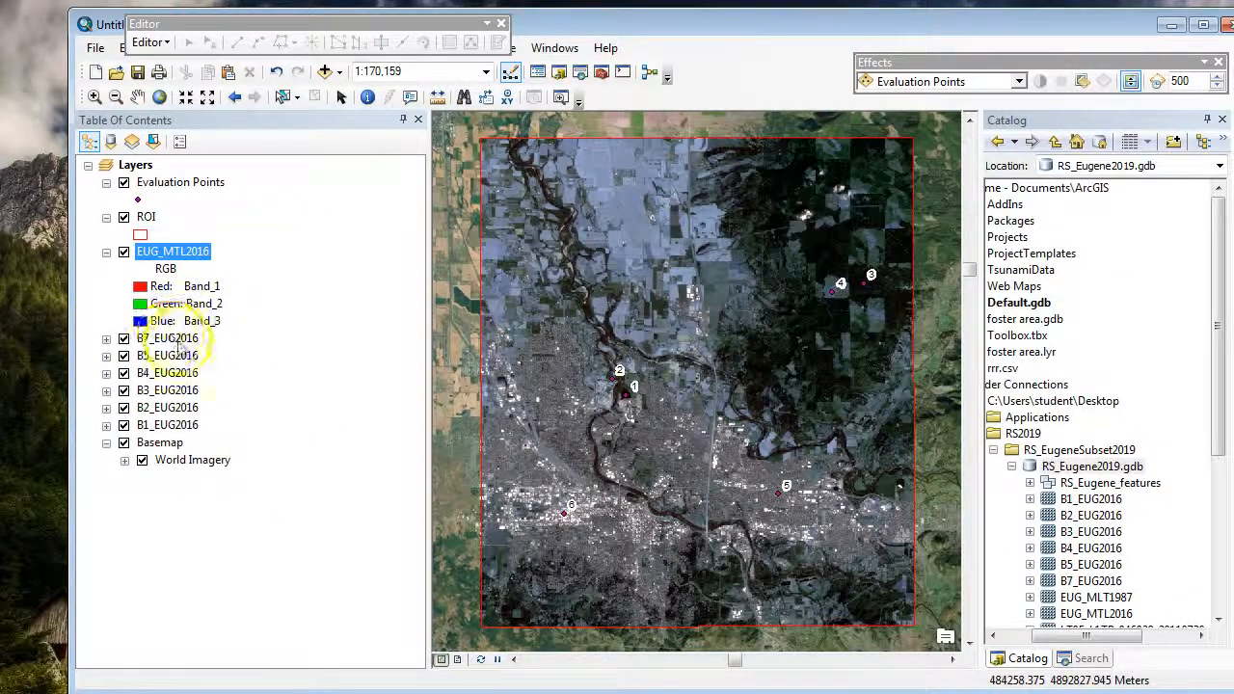
# Step: Remove the six single-band layers, B7_EUG2016 through B1_EUG2016, from the map
pyautogui.rightClick(183, 345)
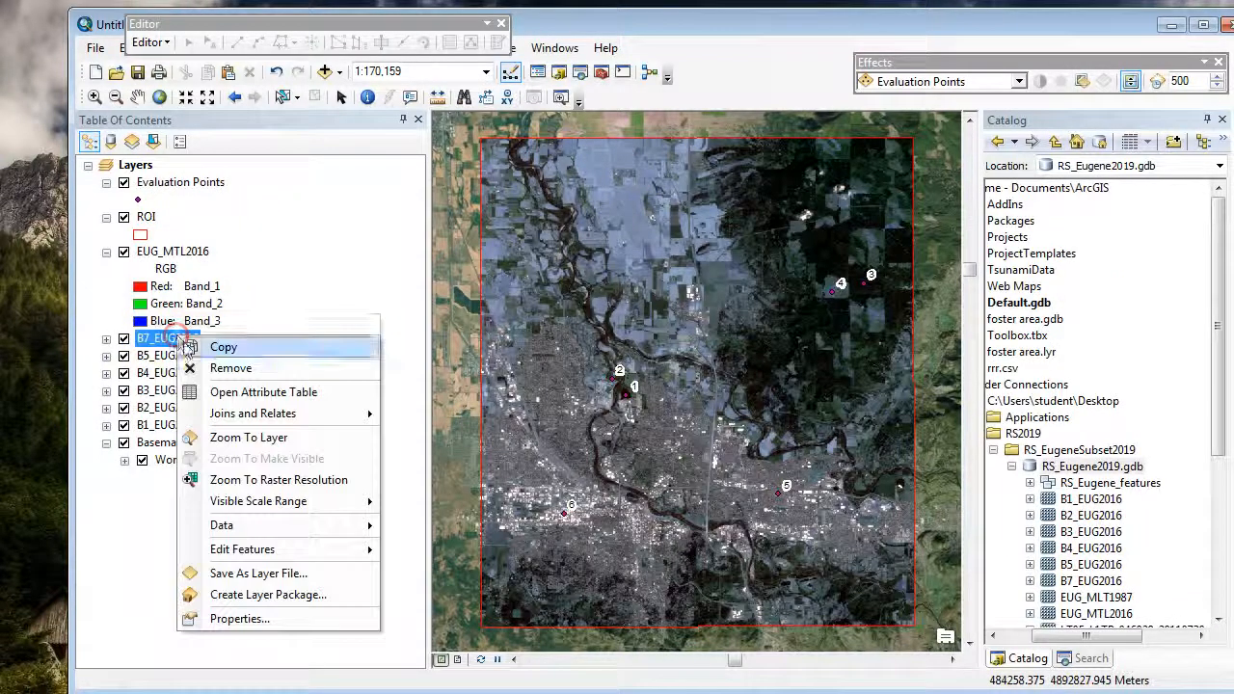
pyautogui.click(207, 368)
pyautogui.rightClick(190, 341)
pyautogui.click(207, 368)
pyautogui.rightClick(202, 340)
pyautogui.click(220, 369)
pyautogui.rightClick(181, 341)
pyautogui.click(216, 370)
pyautogui.rightClick(178, 339)
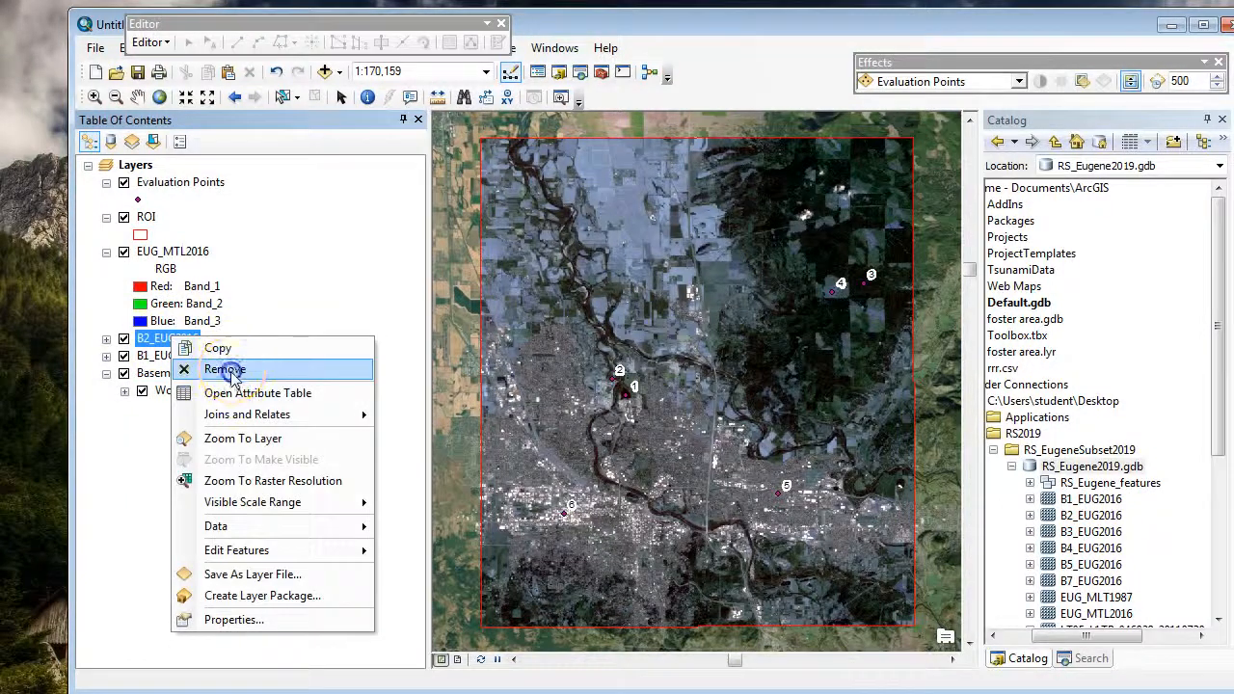
pyautogui.click(224, 371)
pyautogui.rightClick(178, 340)
pyautogui.click(226, 369)
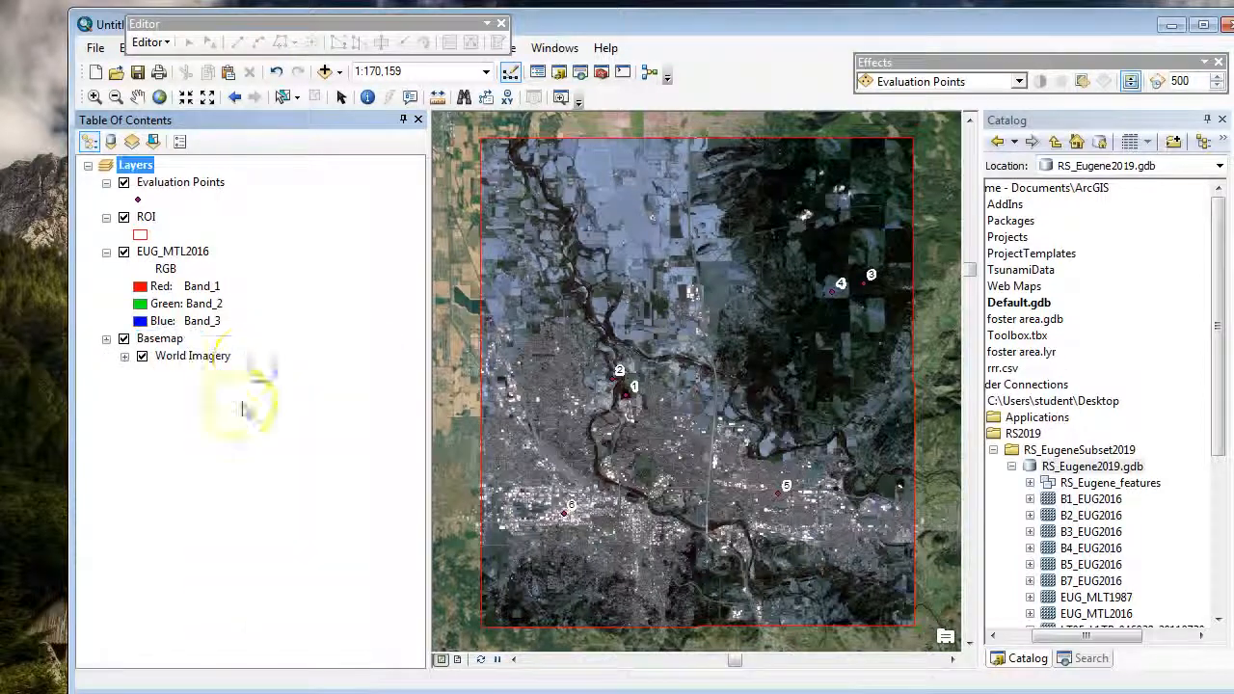
# Step: Set the EUG_MTL2016 layer's RGB composite to Band_3 for red, Band_2 for green and Band_1 for blue
pyautogui.rightClick(188, 252)
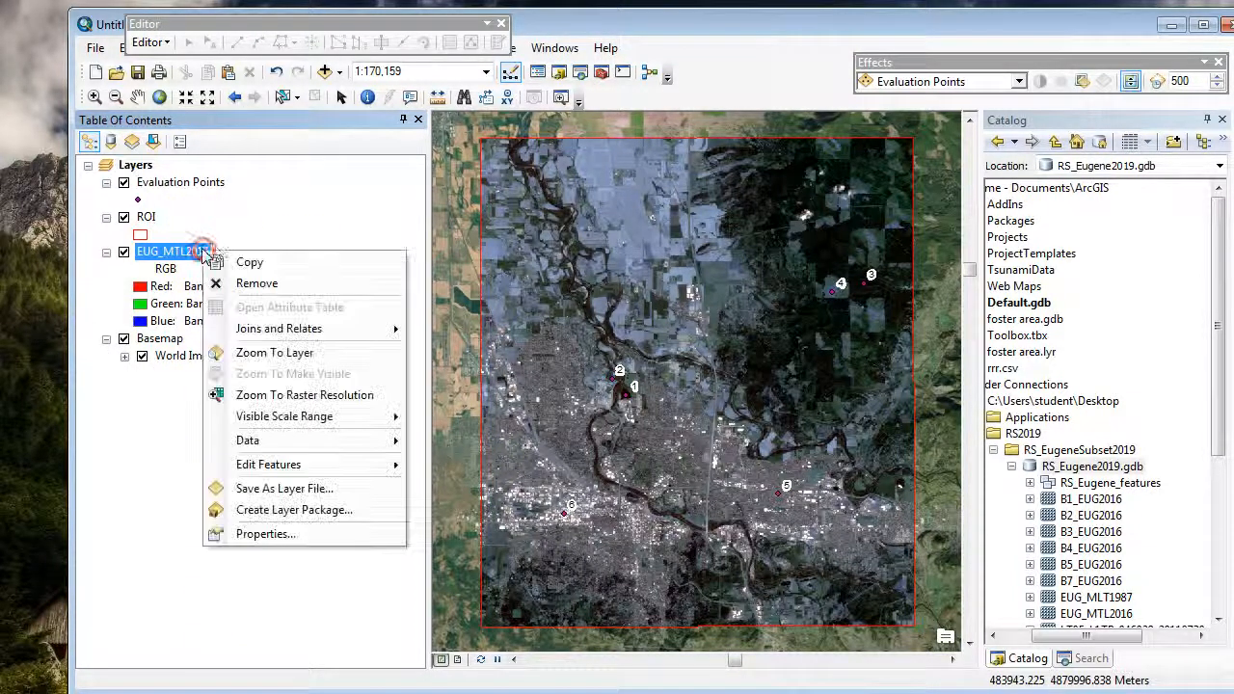
pyautogui.click(271, 535)
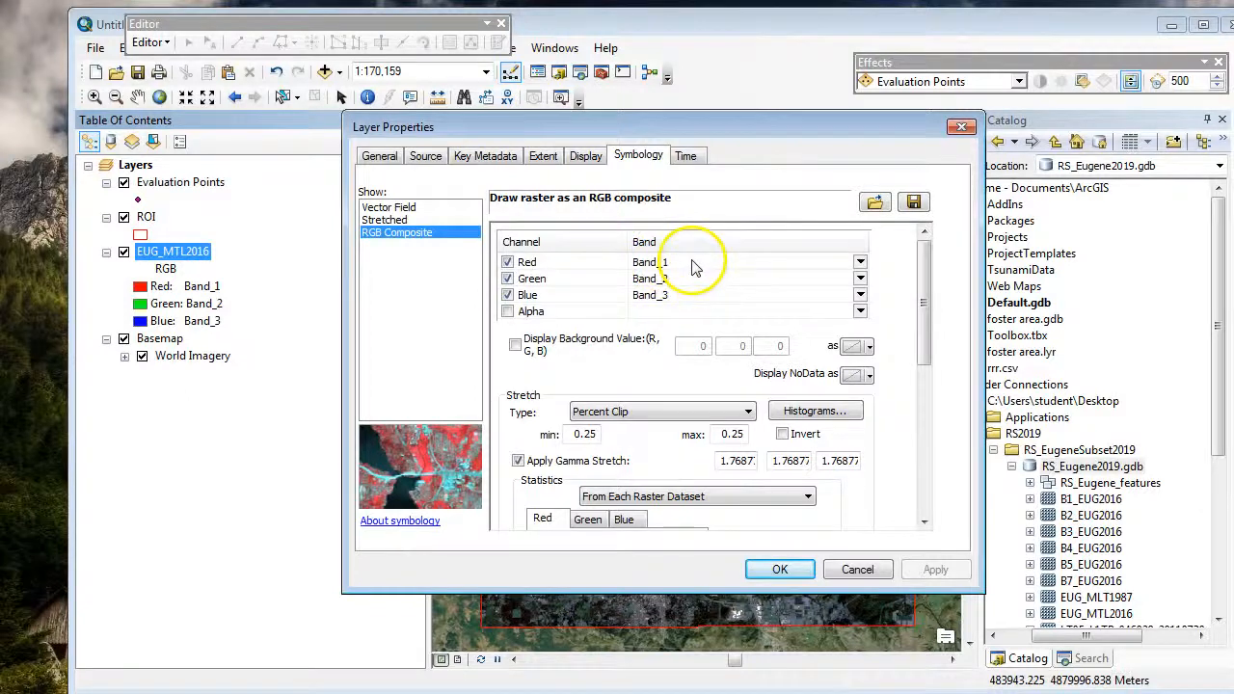
pyautogui.click(696, 263)
pyautogui.click(702, 308)
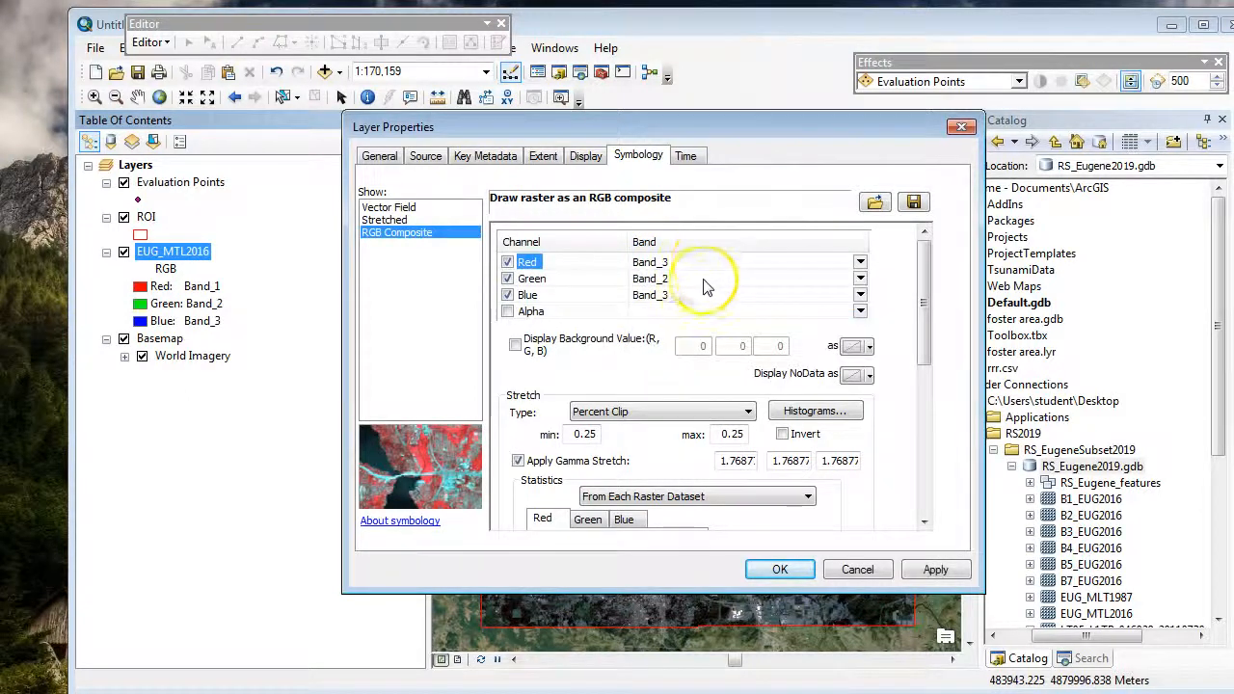
pyautogui.click(702, 278)
pyautogui.click(698, 316)
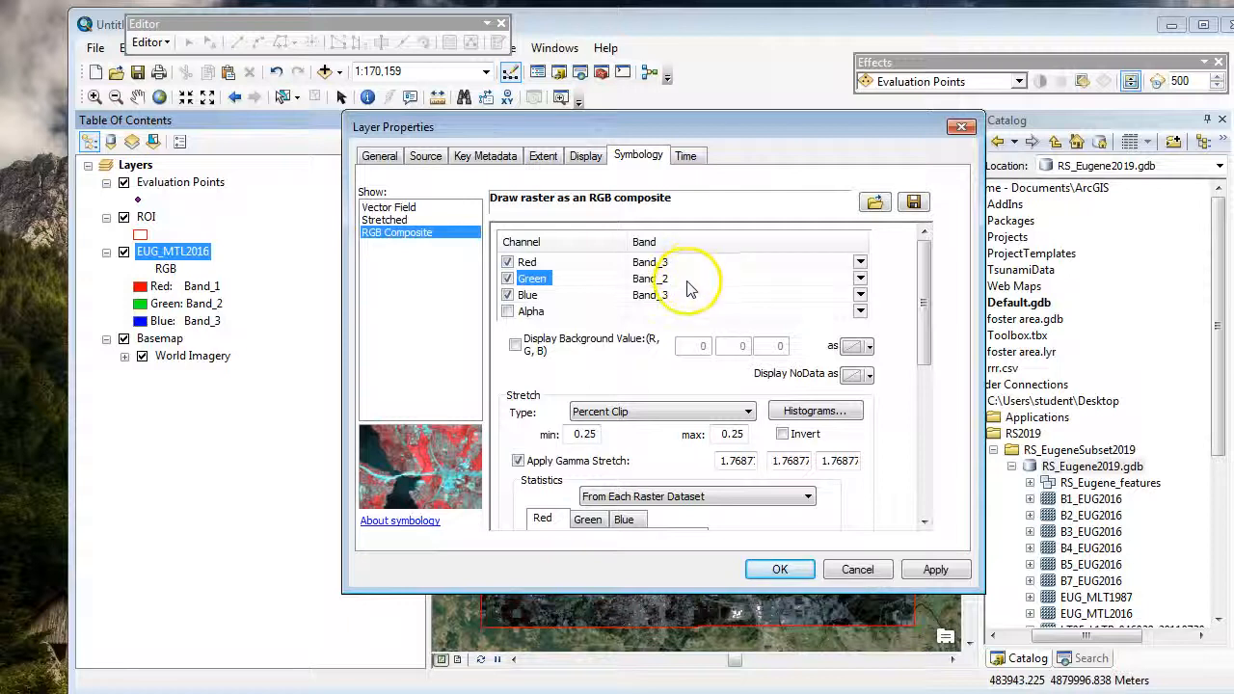
pyautogui.click(681, 280)
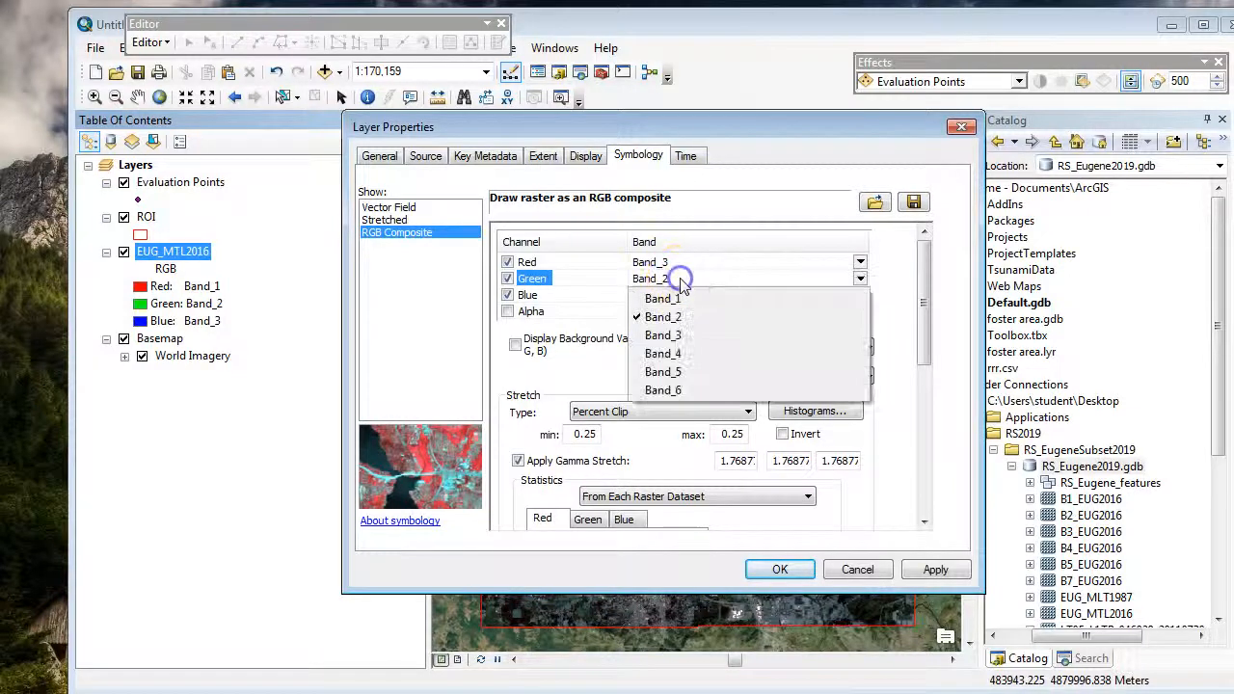
pyautogui.click(763, 316)
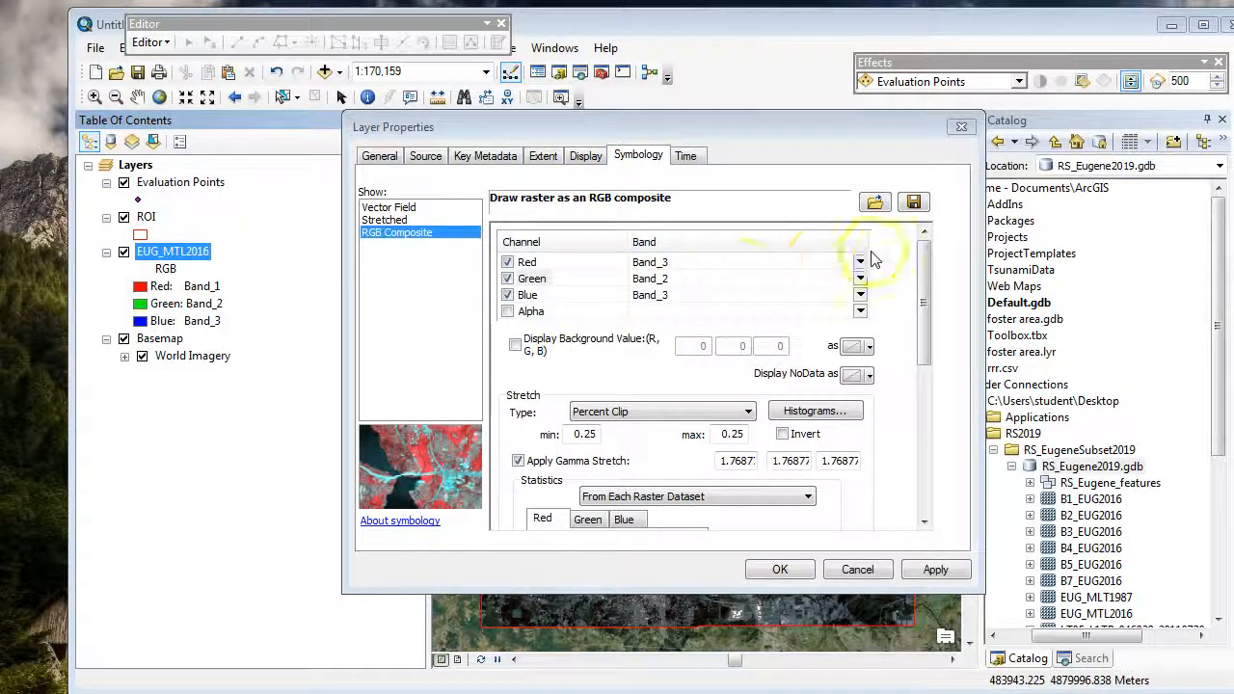
pyautogui.click(687, 297)
pyautogui.click(689, 314)
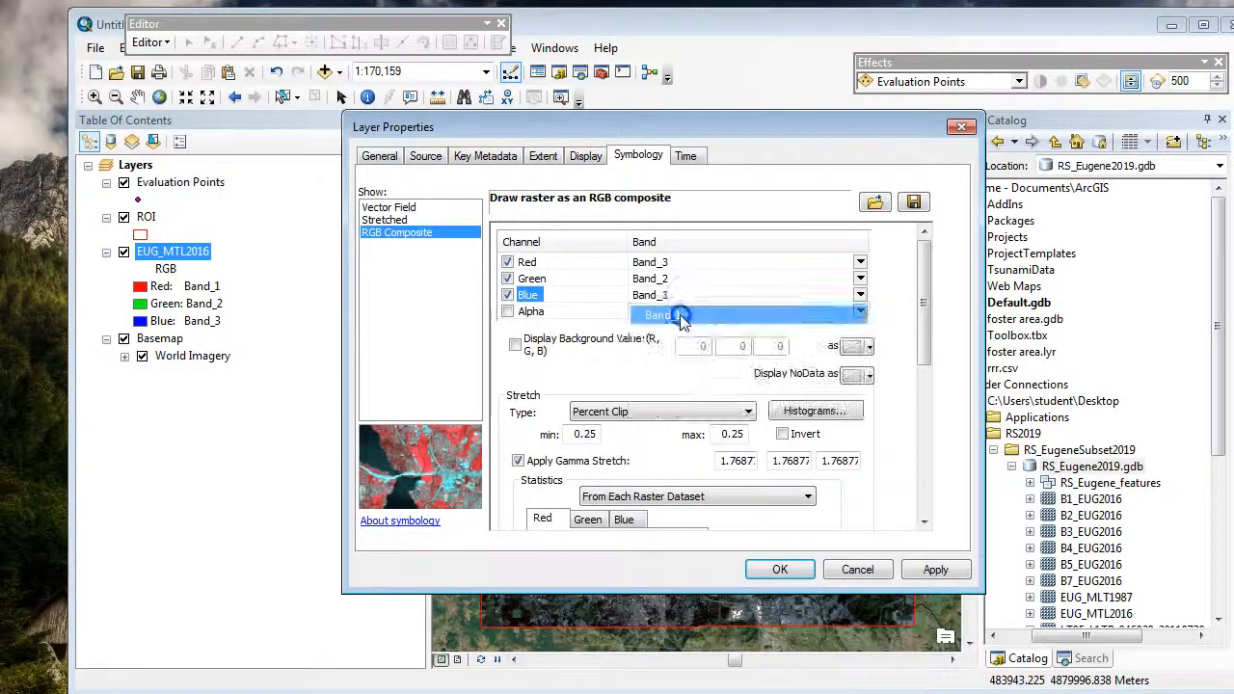
pyautogui.click(780, 570)
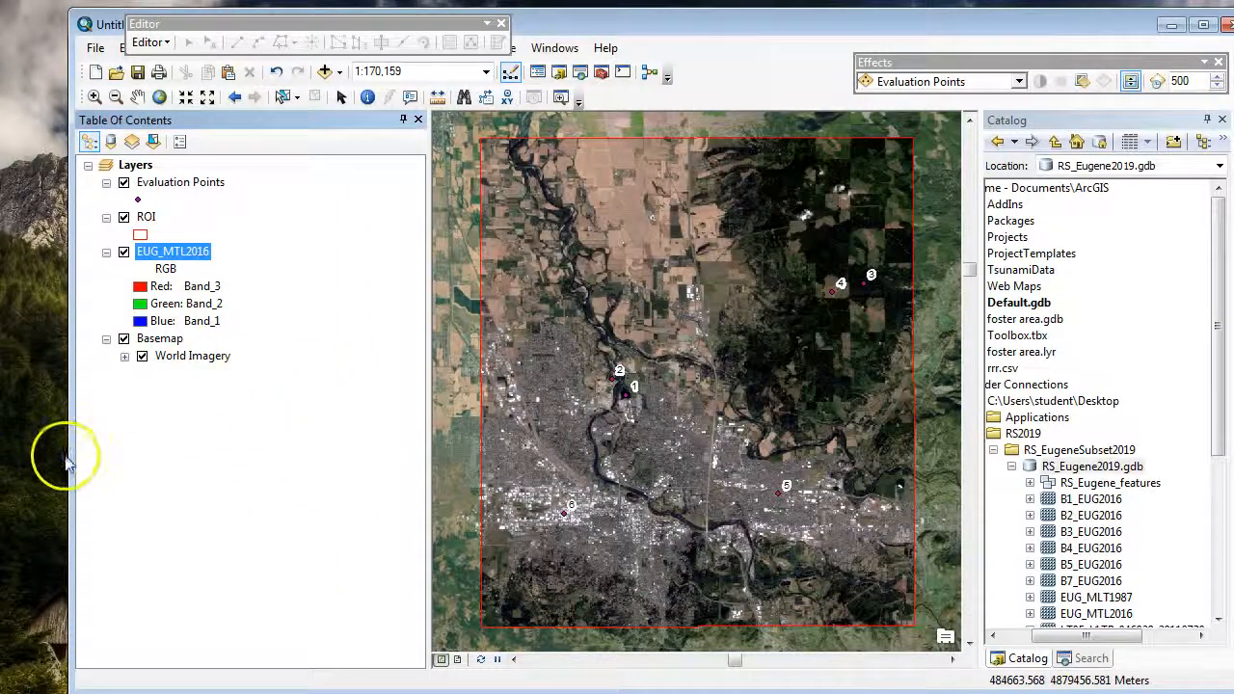
# Step: Review the RGB composite symbology of the EUG_MTL2016 layer without changing it
pyautogui.rightClick(164, 252)
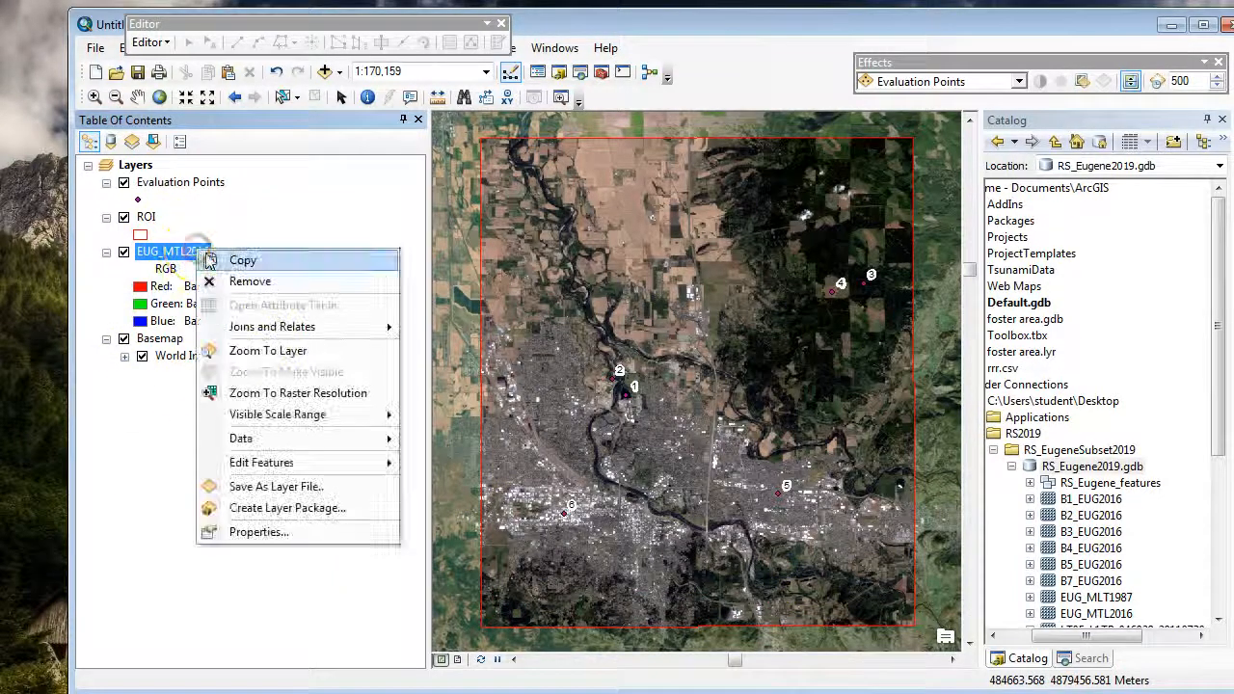
pyautogui.click(294, 536)
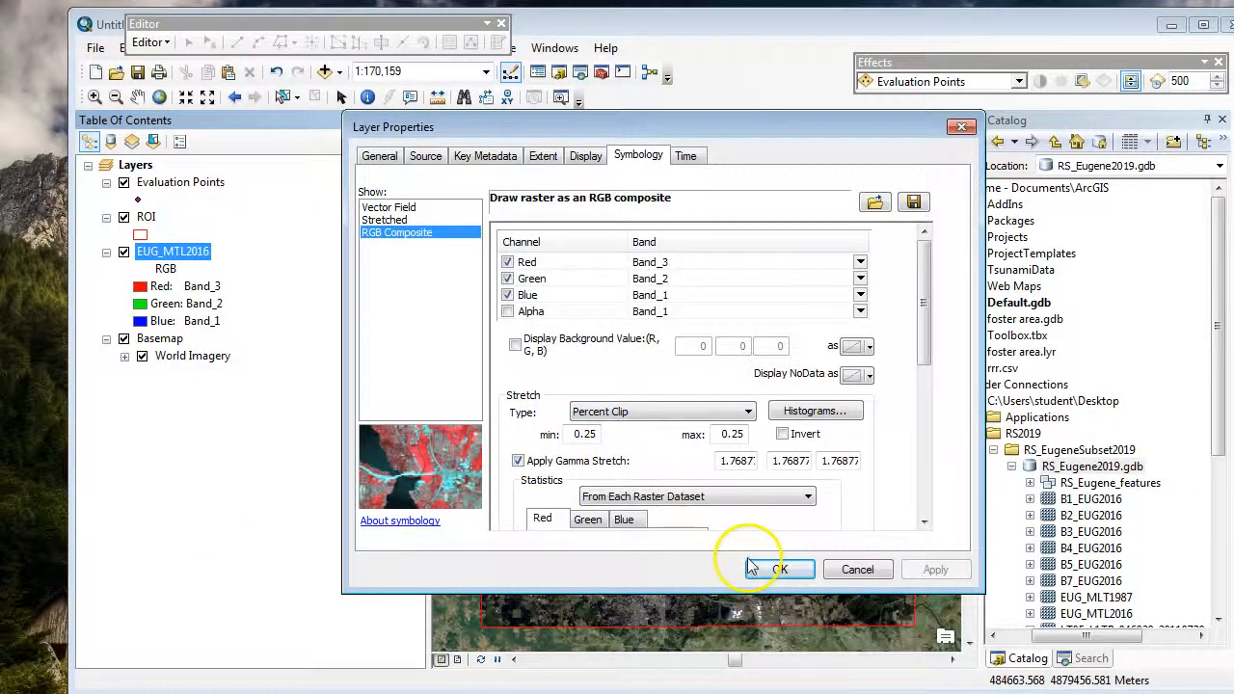
pyautogui.click(780, 569)
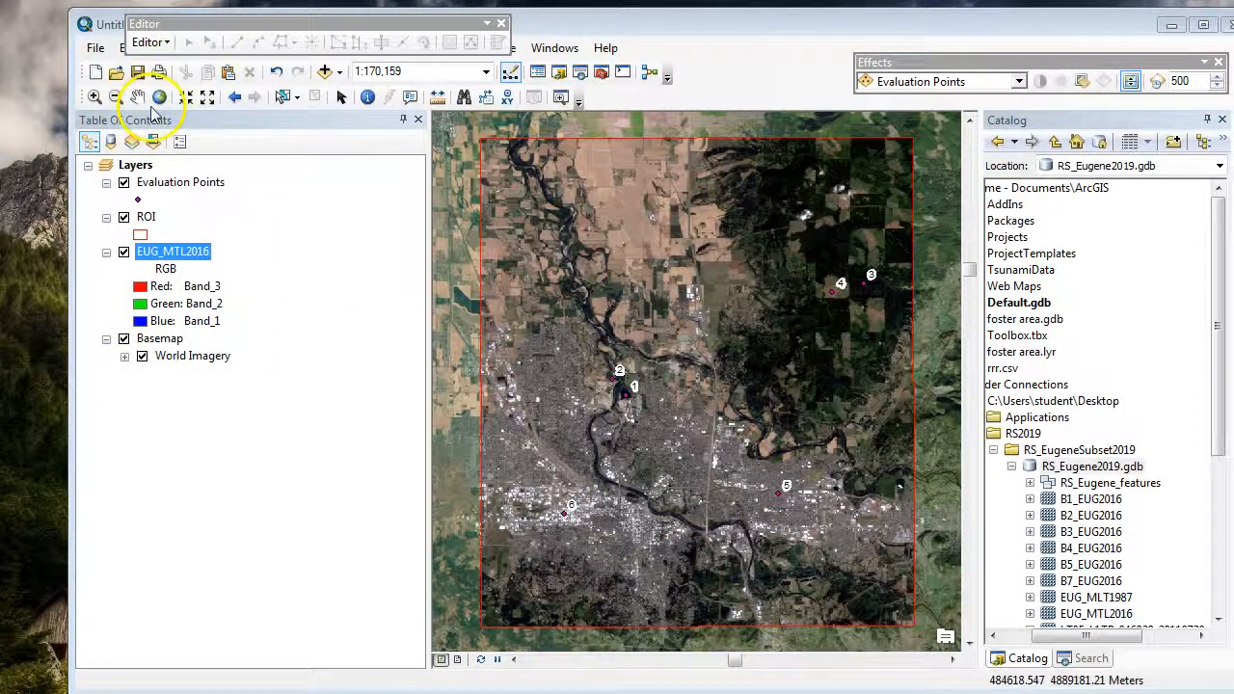
# Step: Zoom in on the water body at evaluation point 1 and open the Go To XY tool
pyautogui.click(94, 97)
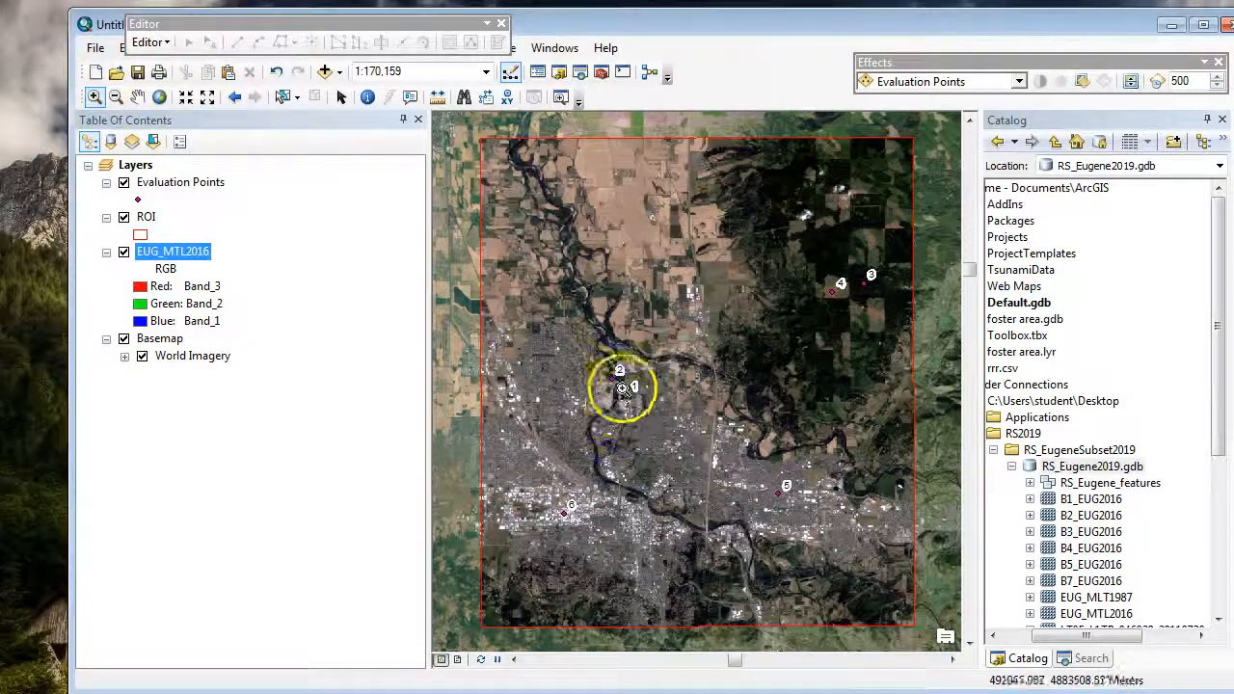
pyautogui.moveTo(609, 384); pyautogui.dragTo(661, 407)
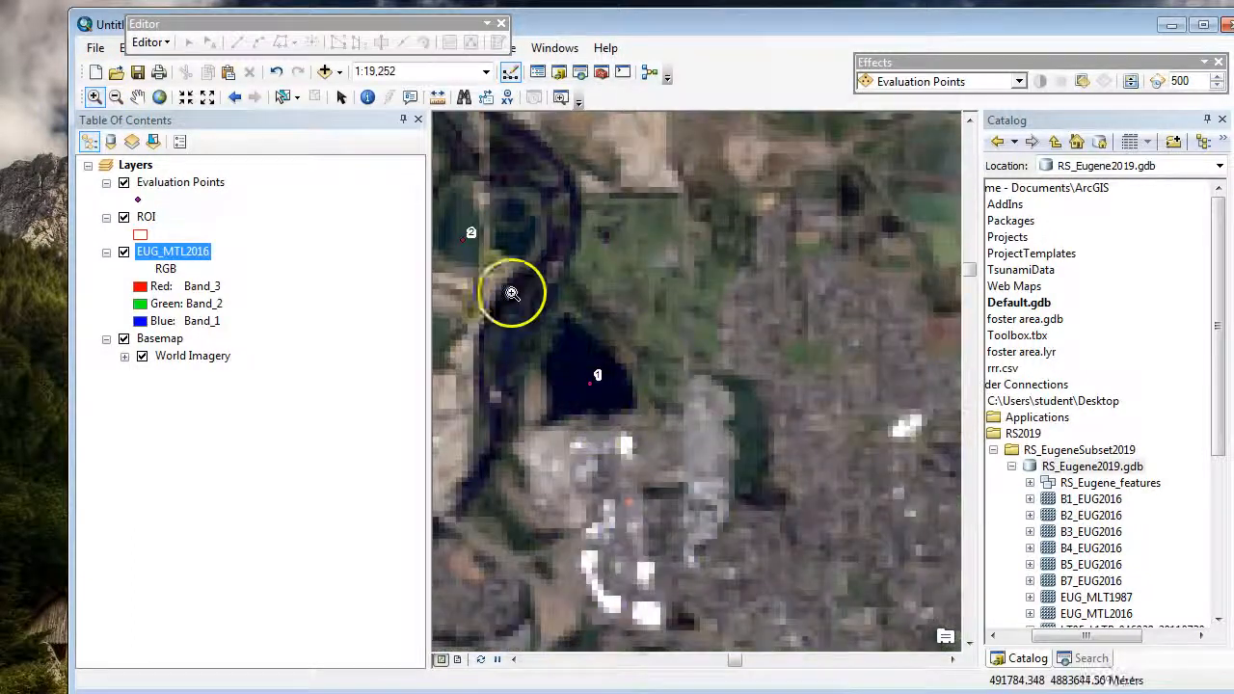
pyautogui.moveTo(511, 293); pyautogui.dragTo(714, 467)
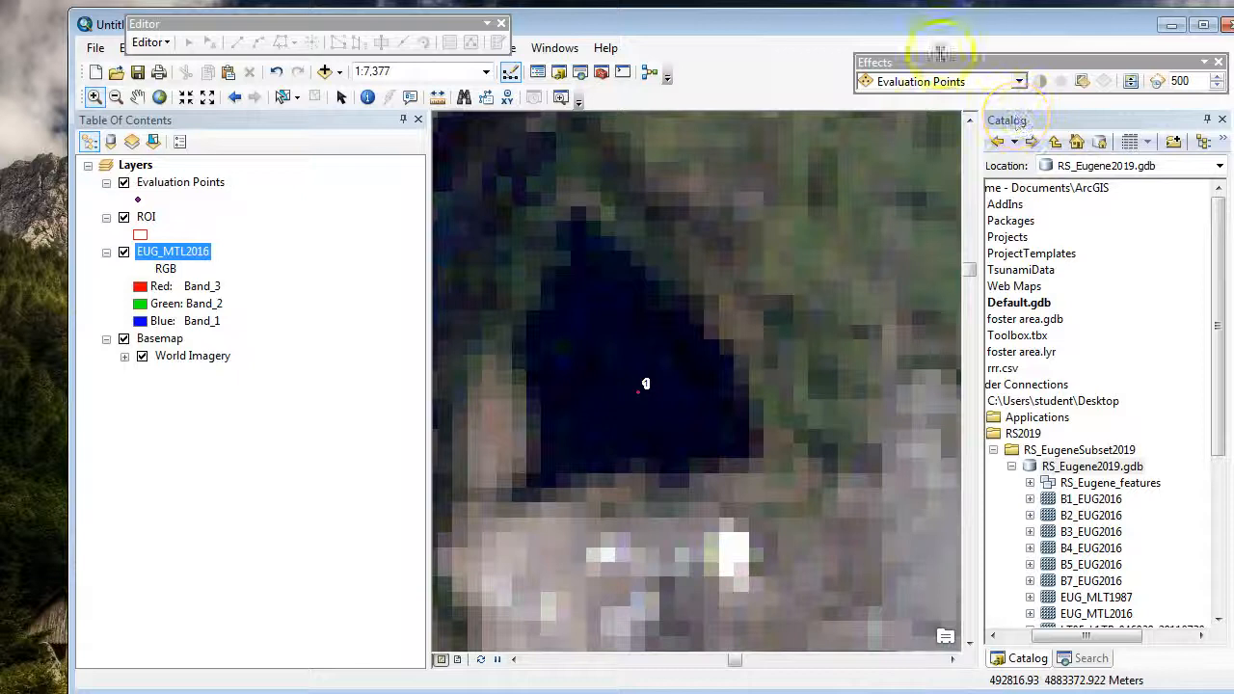
pyautogui.click(507, 97)
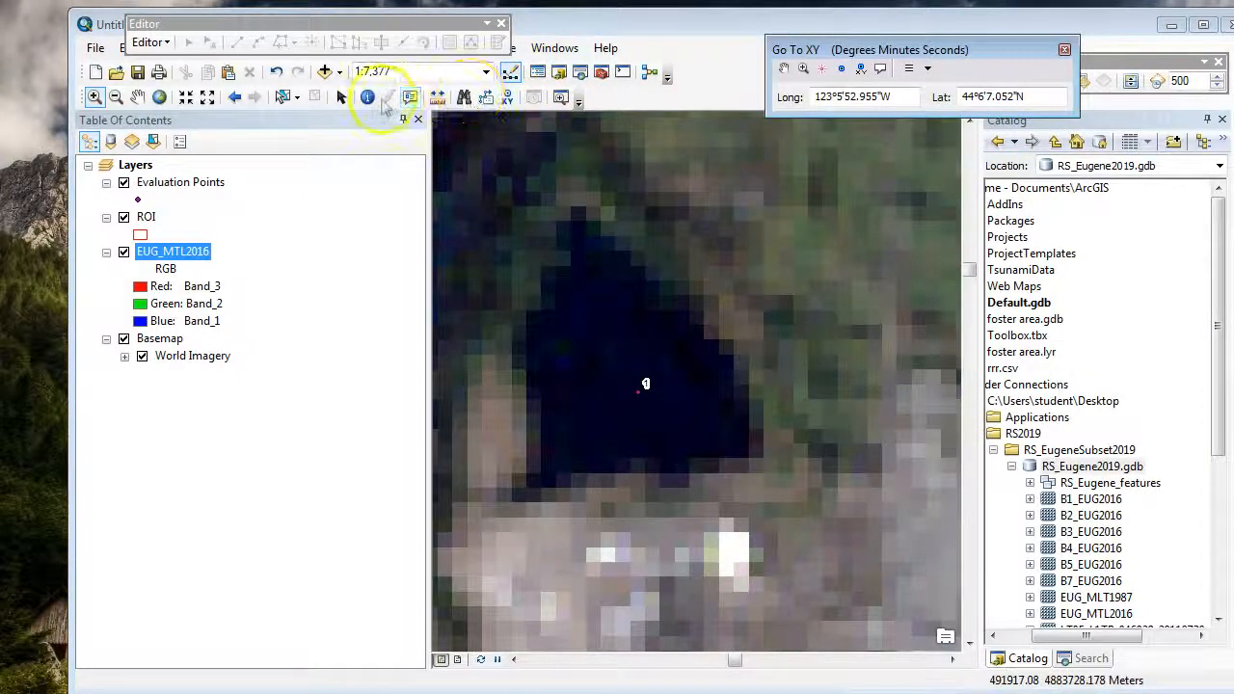
# Step: Identify the EUG_MTL2016 pixel values at evaluation point 1 and dock the Identify window with the Catalog
pyautogui.click(367, 97)
pyautogui.click(636, 405)
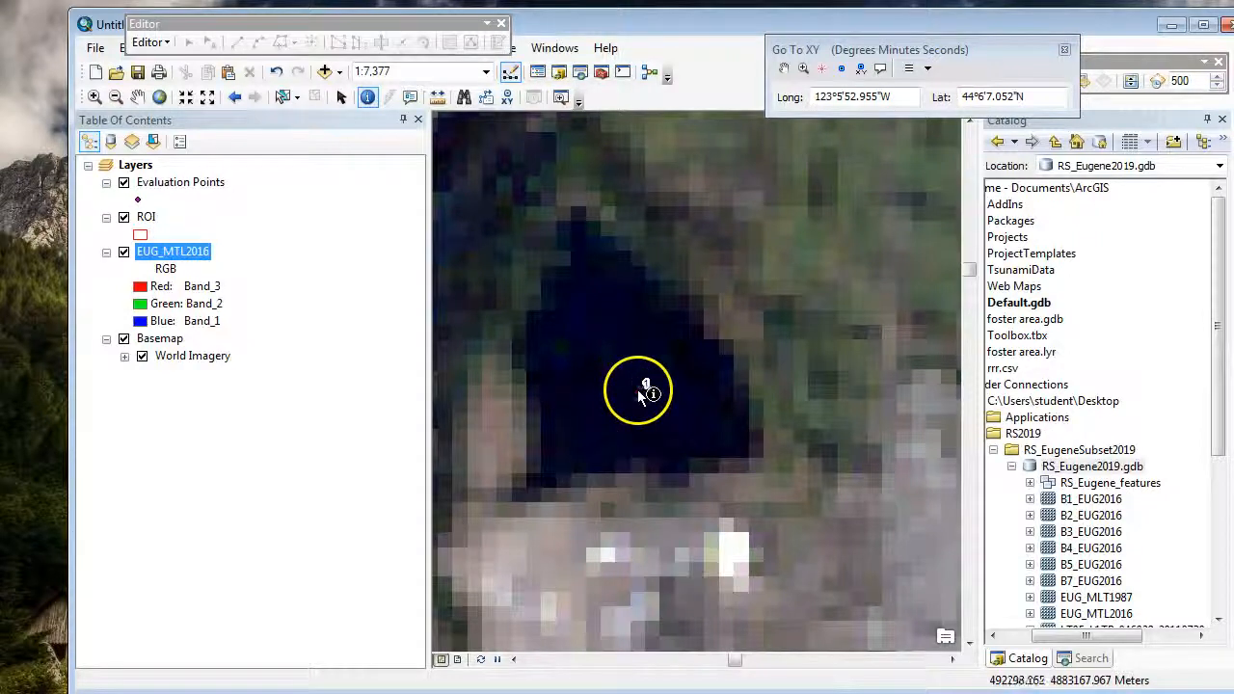
pyautogui.click(959, 178)
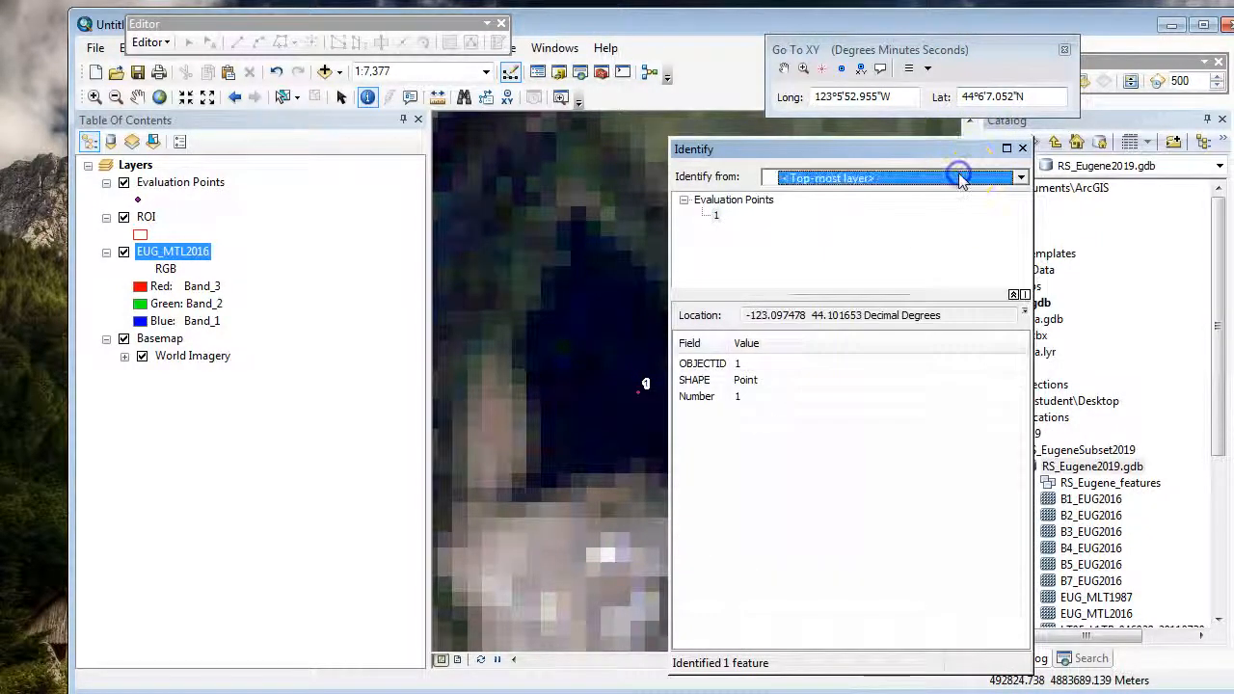
pyautogui.click(956, 175)
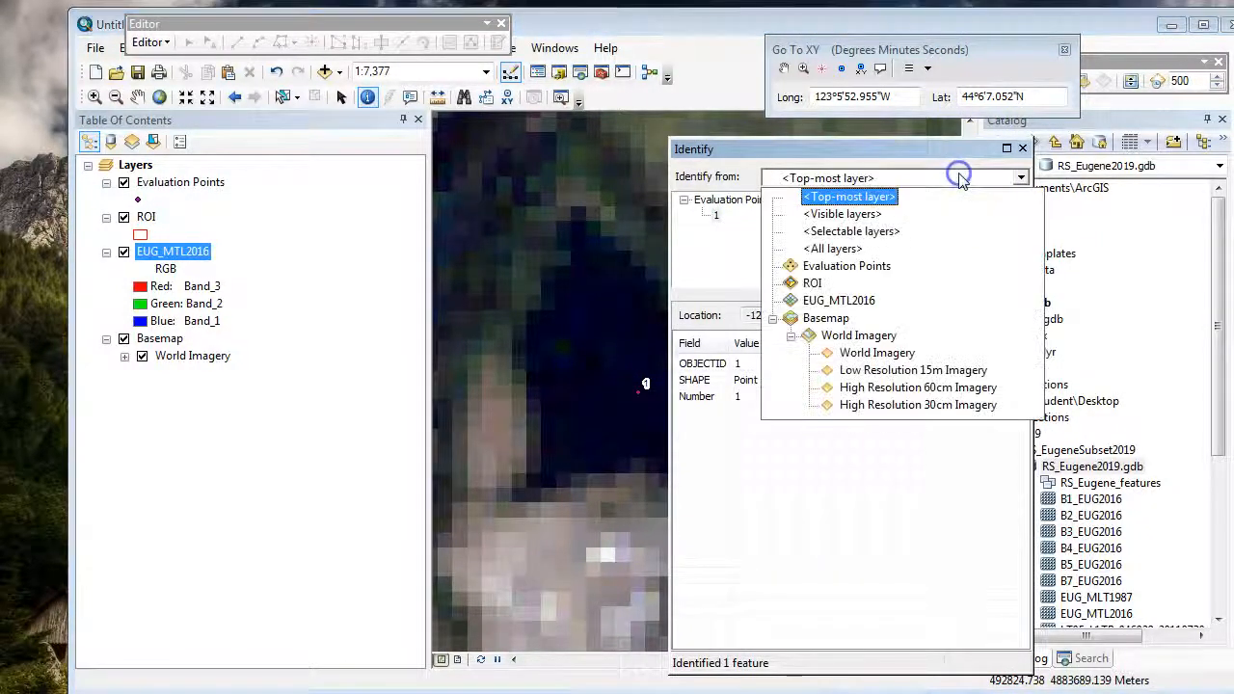
pyautogui.click(837, 303)
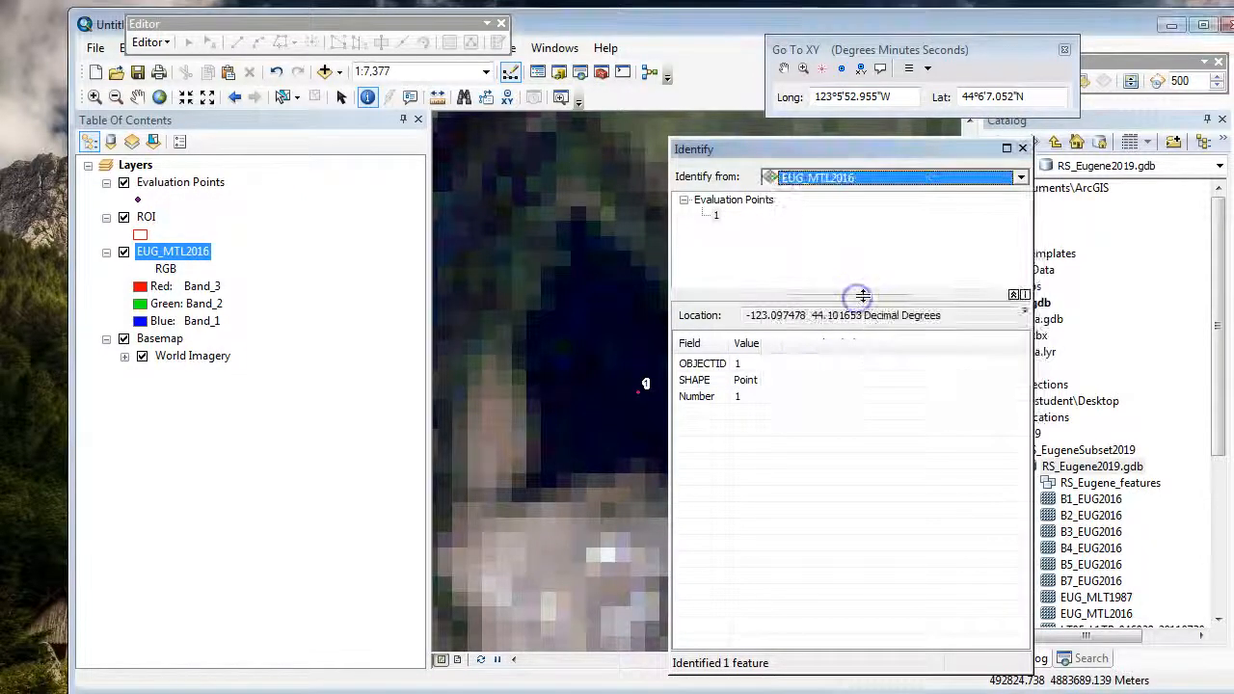
pyautogui.click(642, 399)
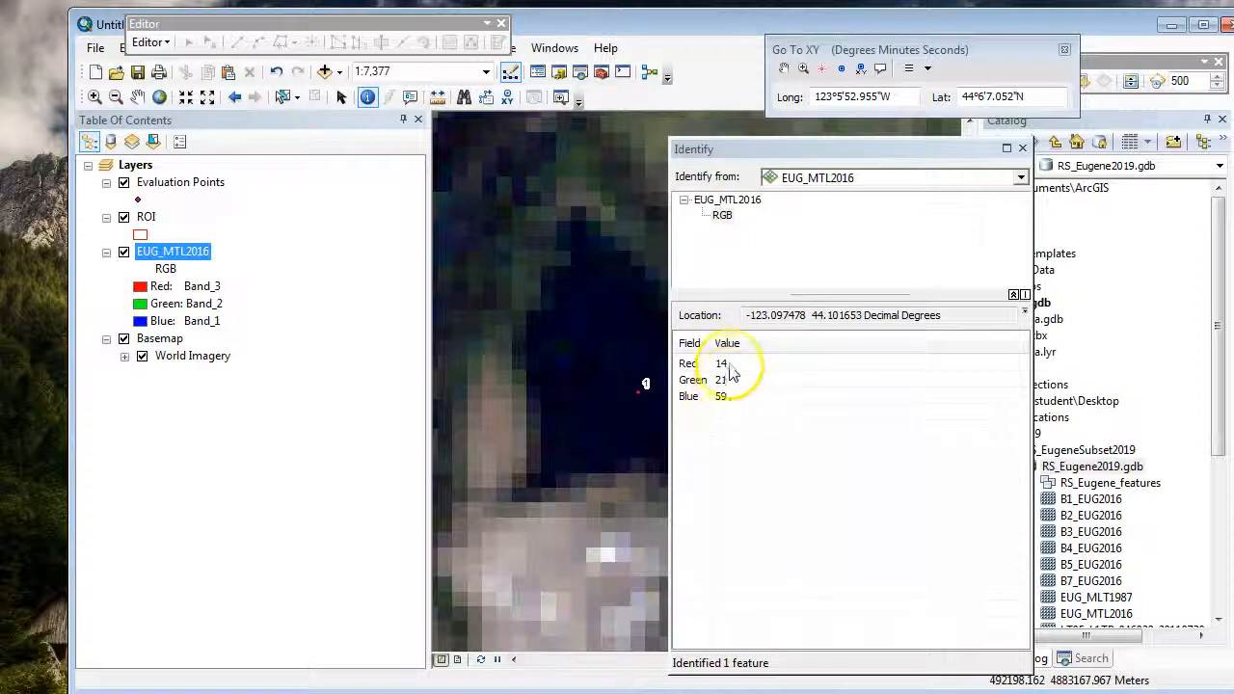
pyautogui.moveTo(829, 149); pyautogui.dragTo(1000, 132)
pyautogui.click(1140, 241)
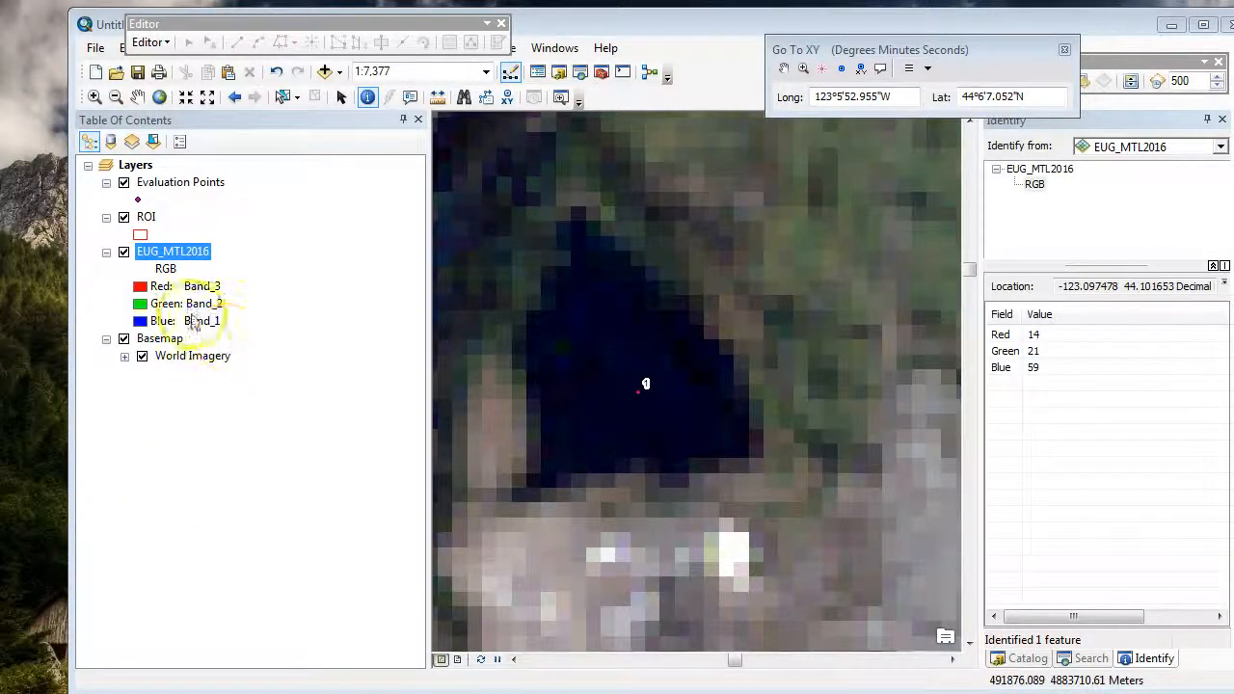
# Step: Set the EUG_MTL2016 layer's RGB composite to Band_4 for red, Band_3 for green and Band_2 for blue
pyautogui.rightClick(171, 252)
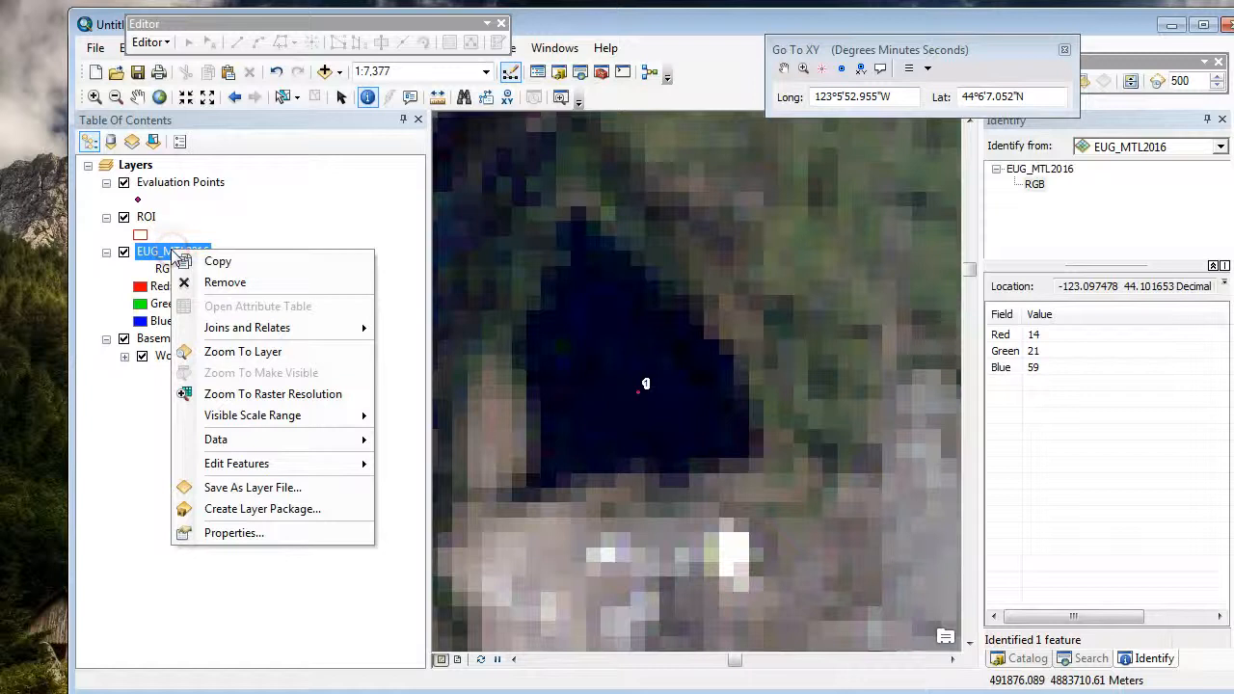
pyautogui.click(289, 533)
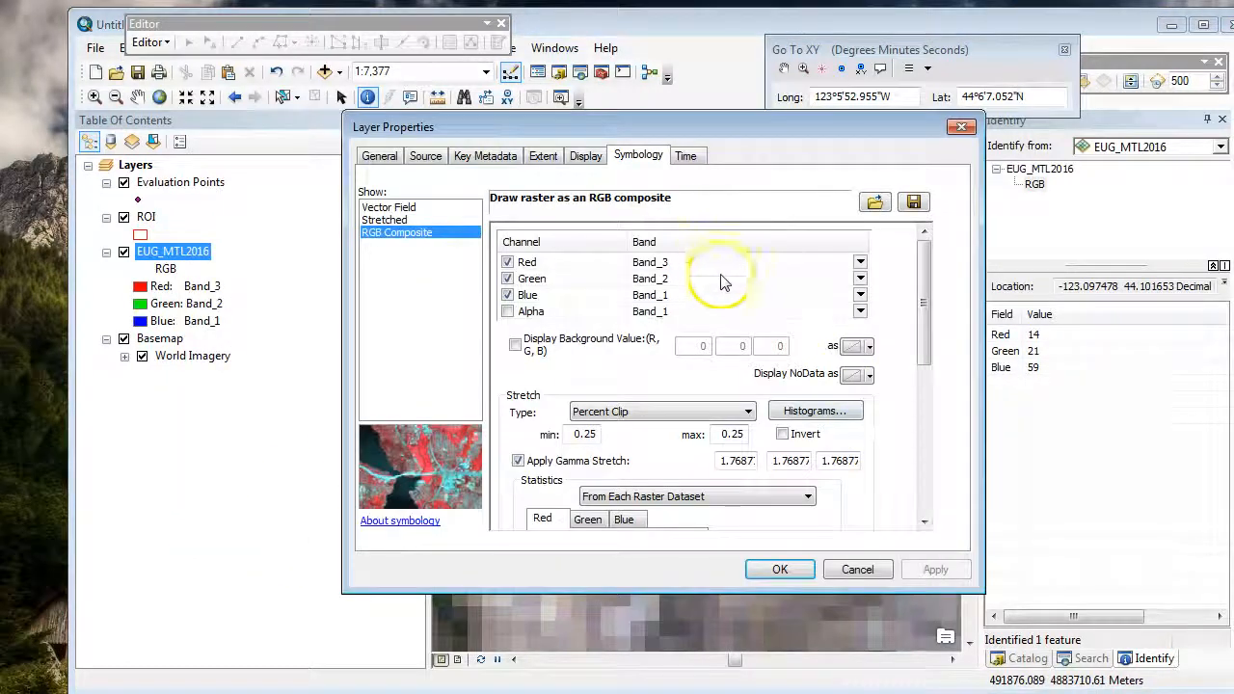
pyautogui.click(798, 263)
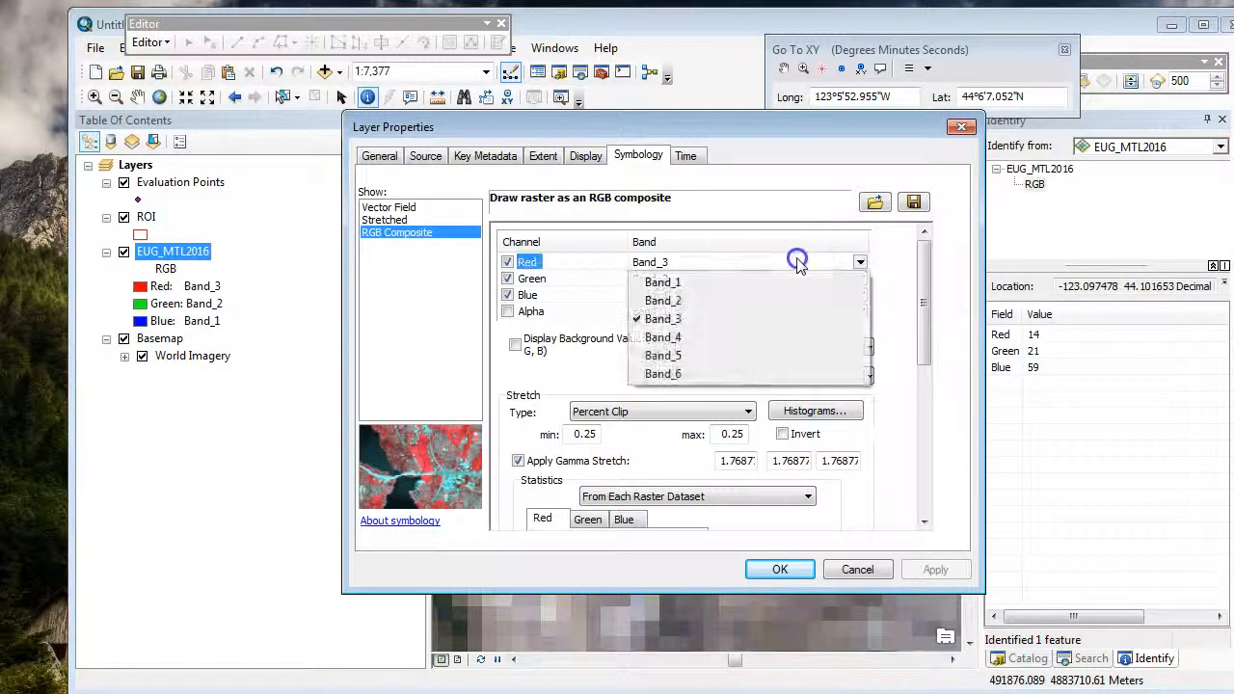
pyautogui.click(705, 325)
pyautogui.click(702, 279)
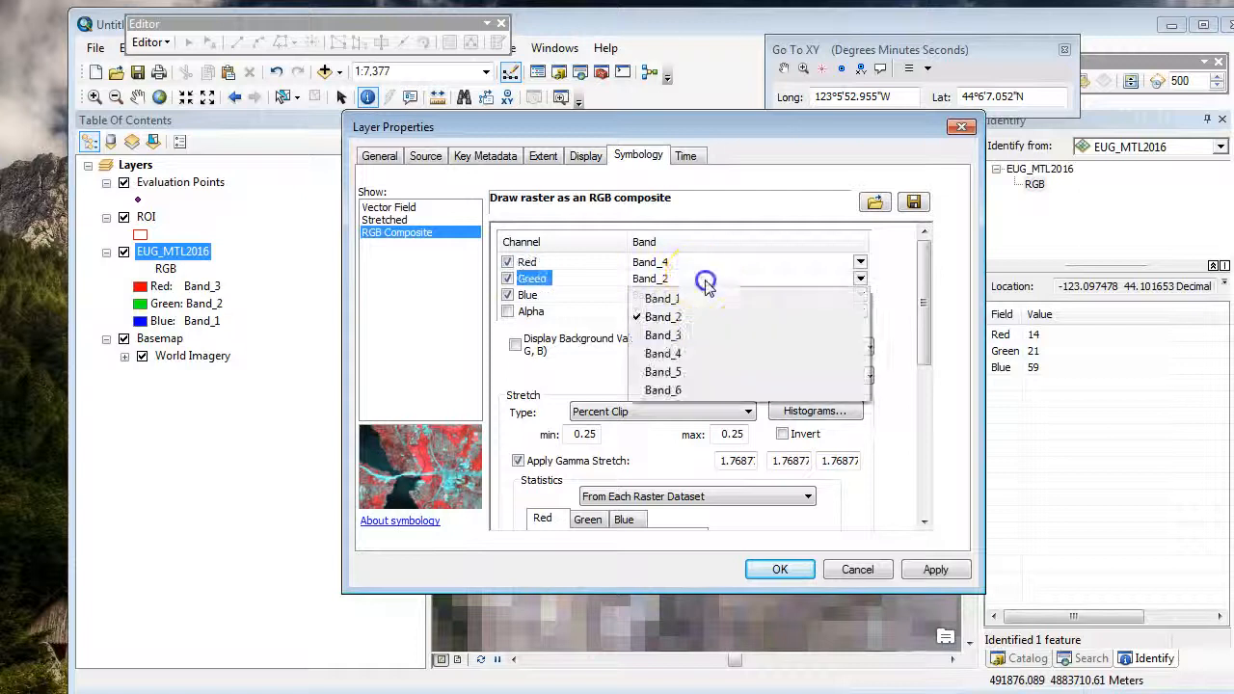
pyautogui.click(686, 328)
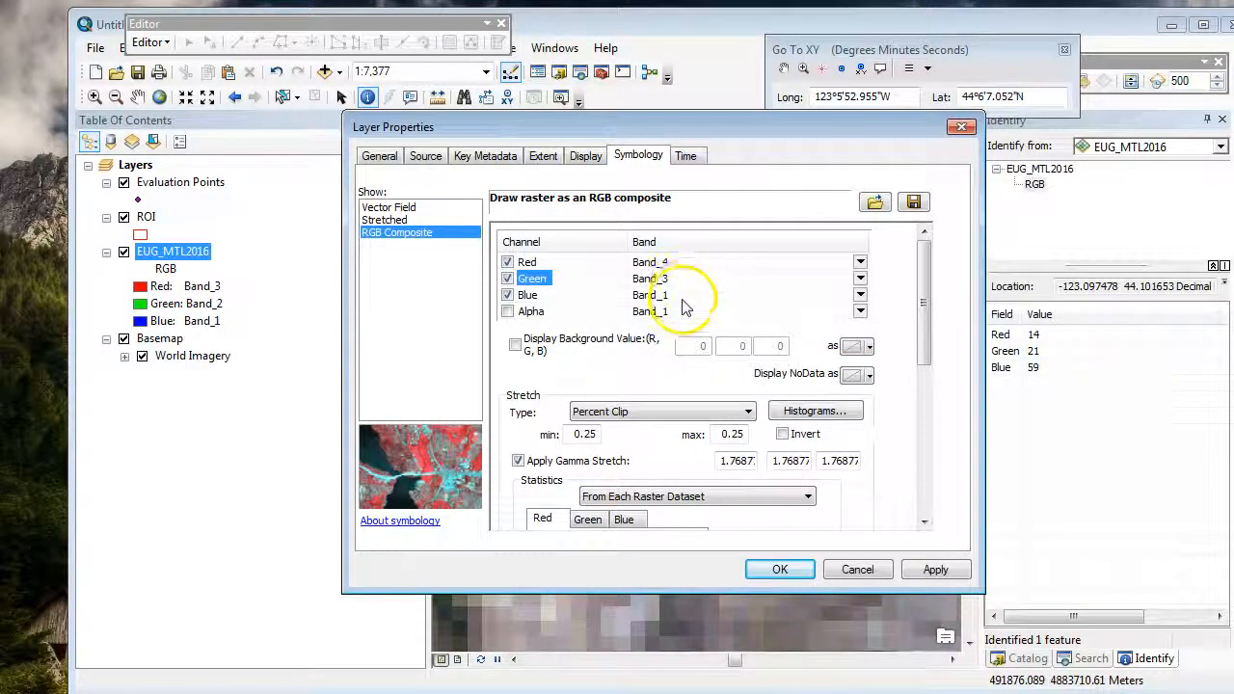
pyautogui.click(683, 294)
pyautogui.click(684, 330)
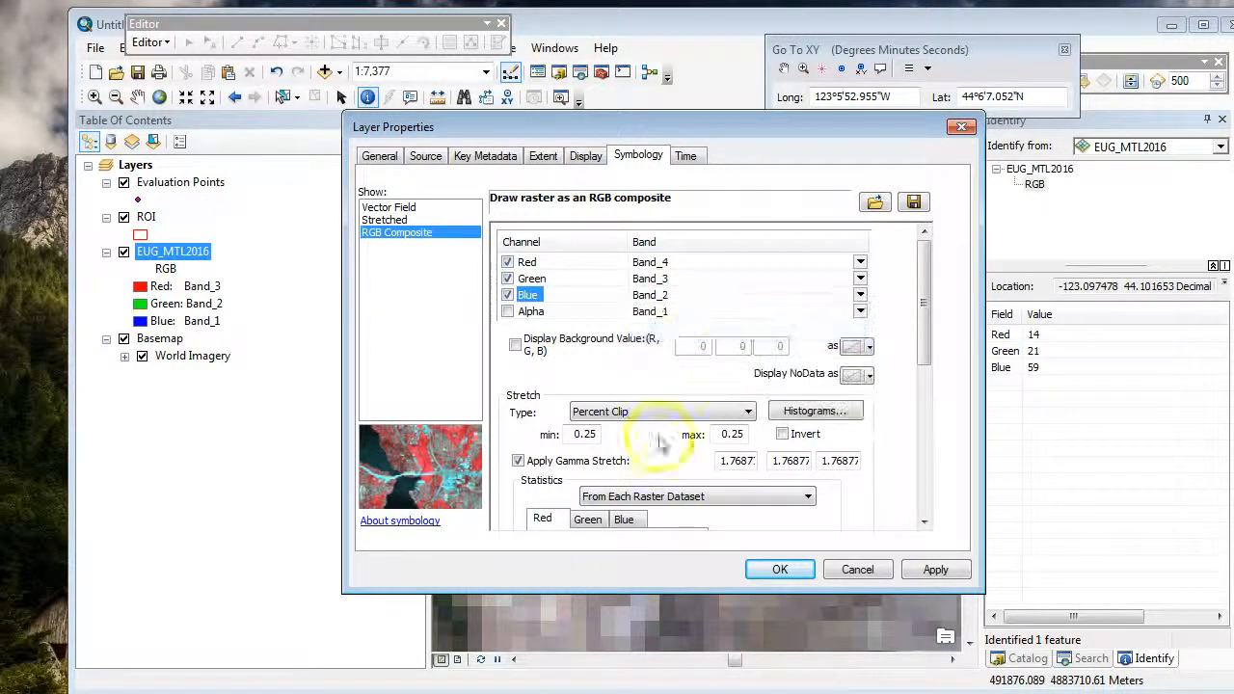
pyautogui.click(783, 570)
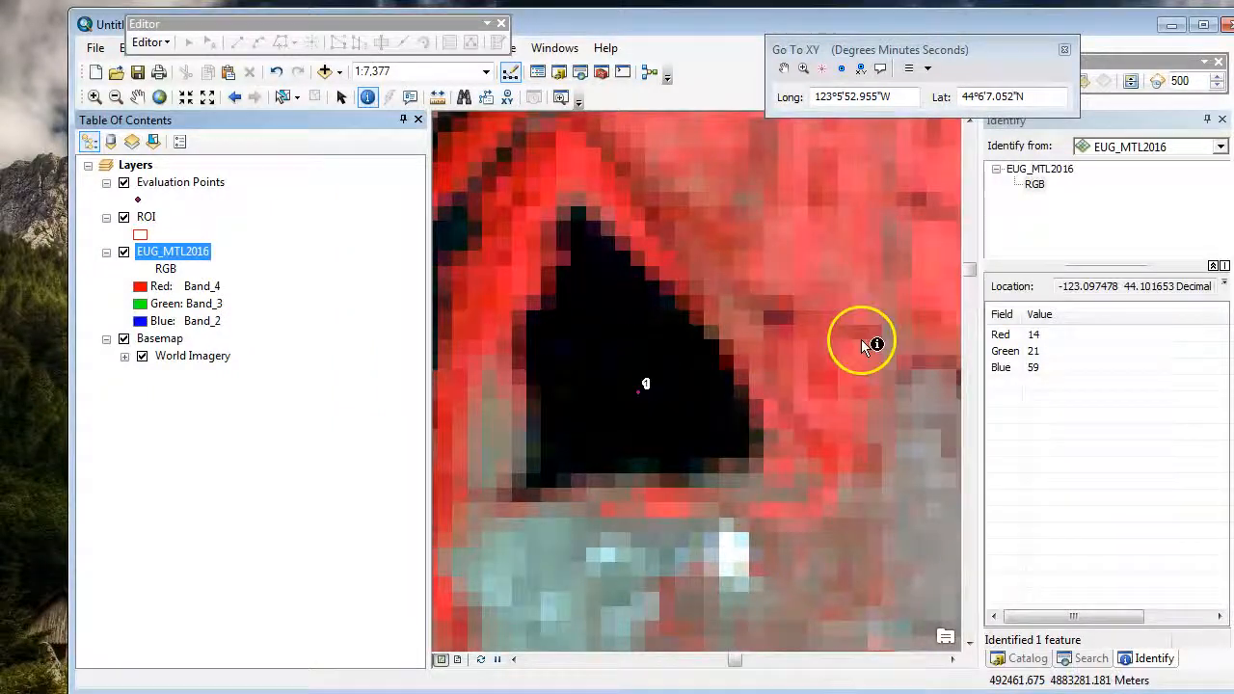
# Step: Identify the EUG_MTL2016 pixel values at evaluation point 2 and in two vegetated spots beside the triangular water body
pyautogui.scroll(-2, 760, 371)
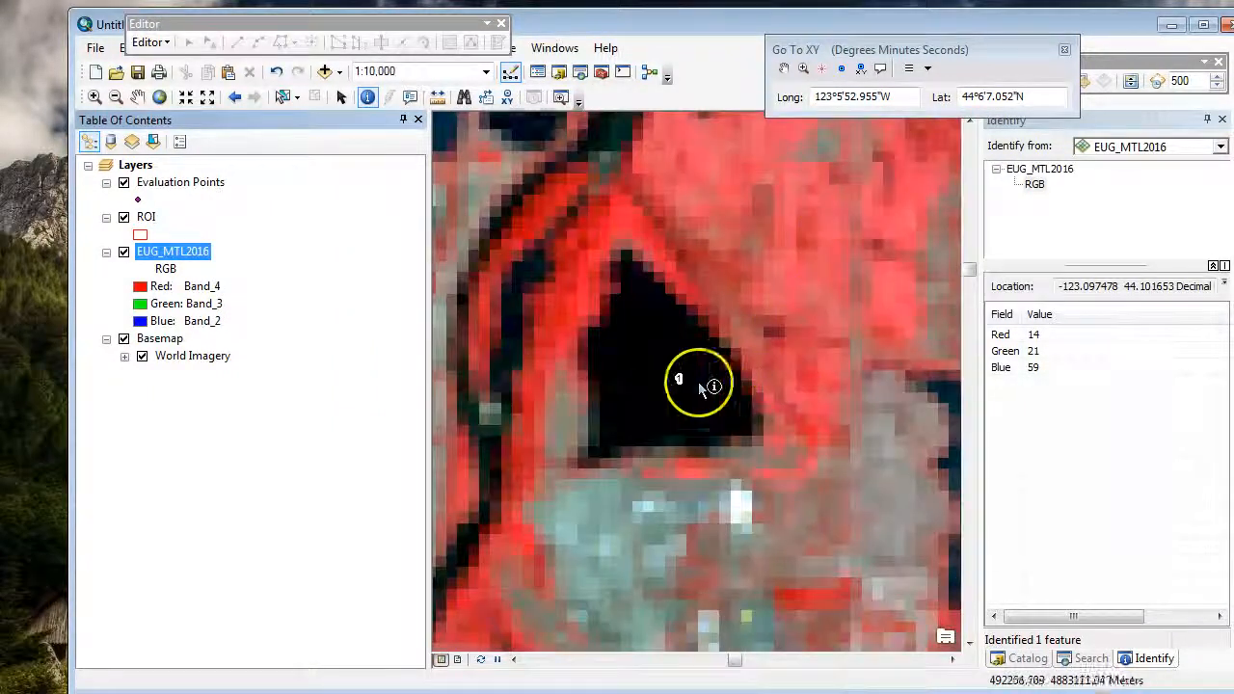
pyautogui.scroll(-2, 723, 376)
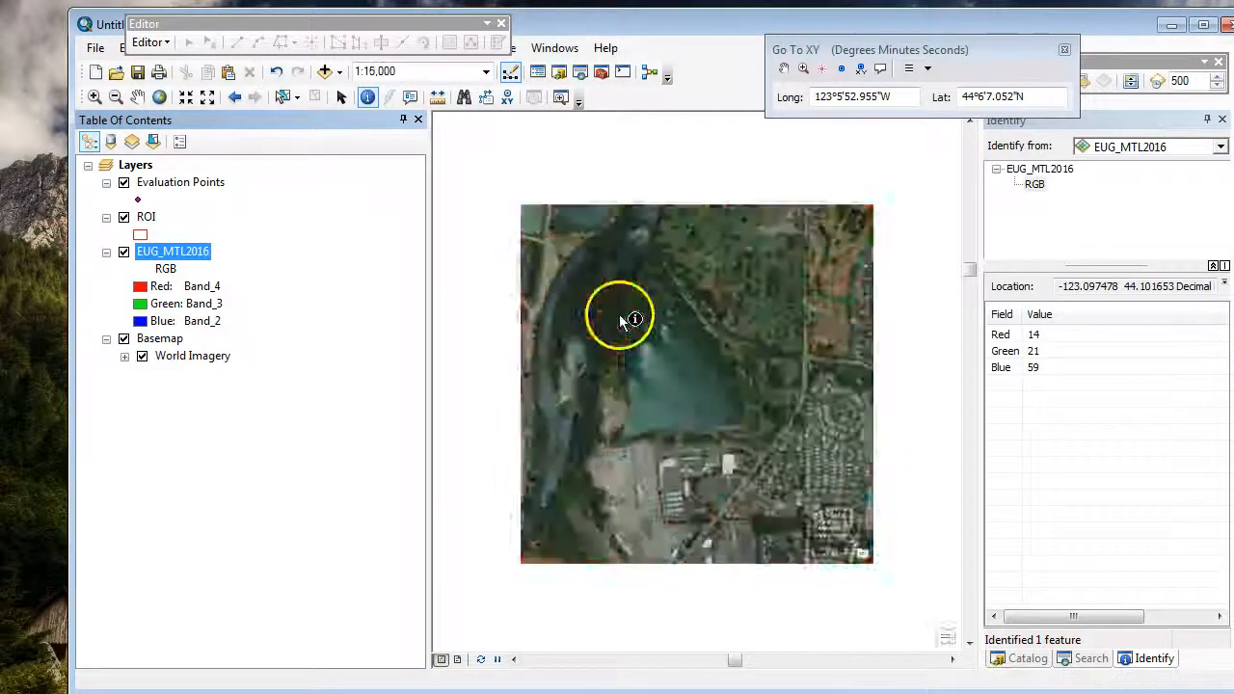
pyautogui.click(518, 208)
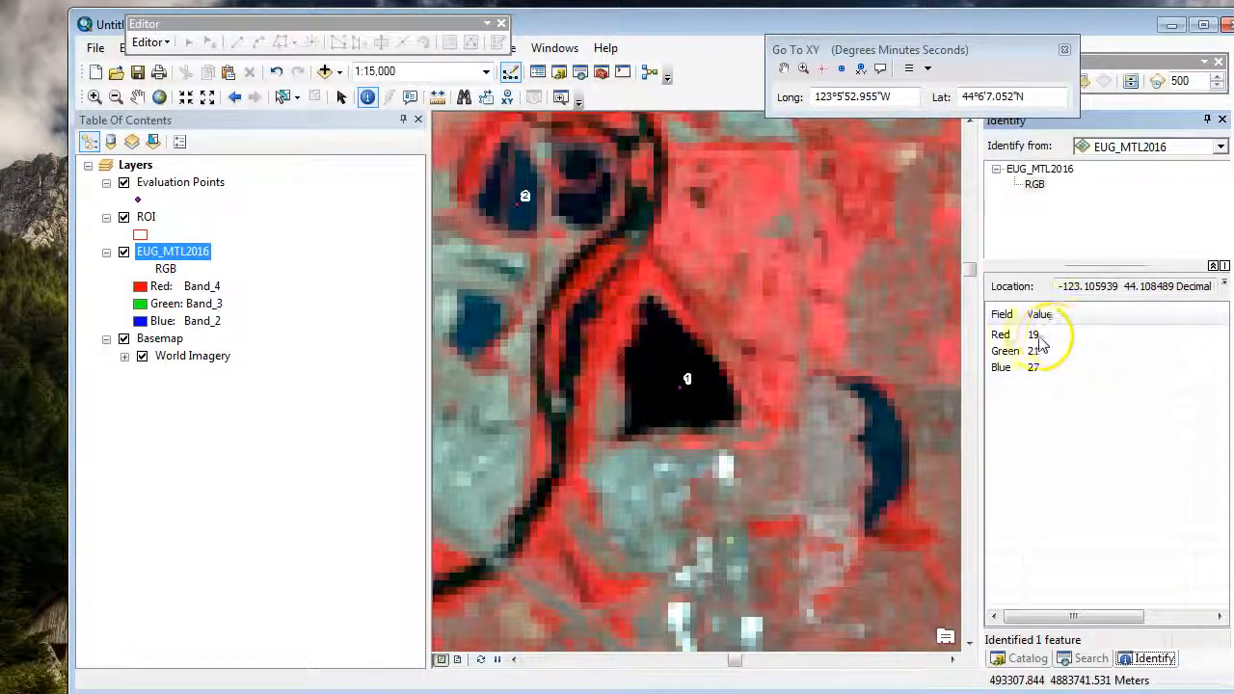
pyautogui.click(593, 339)
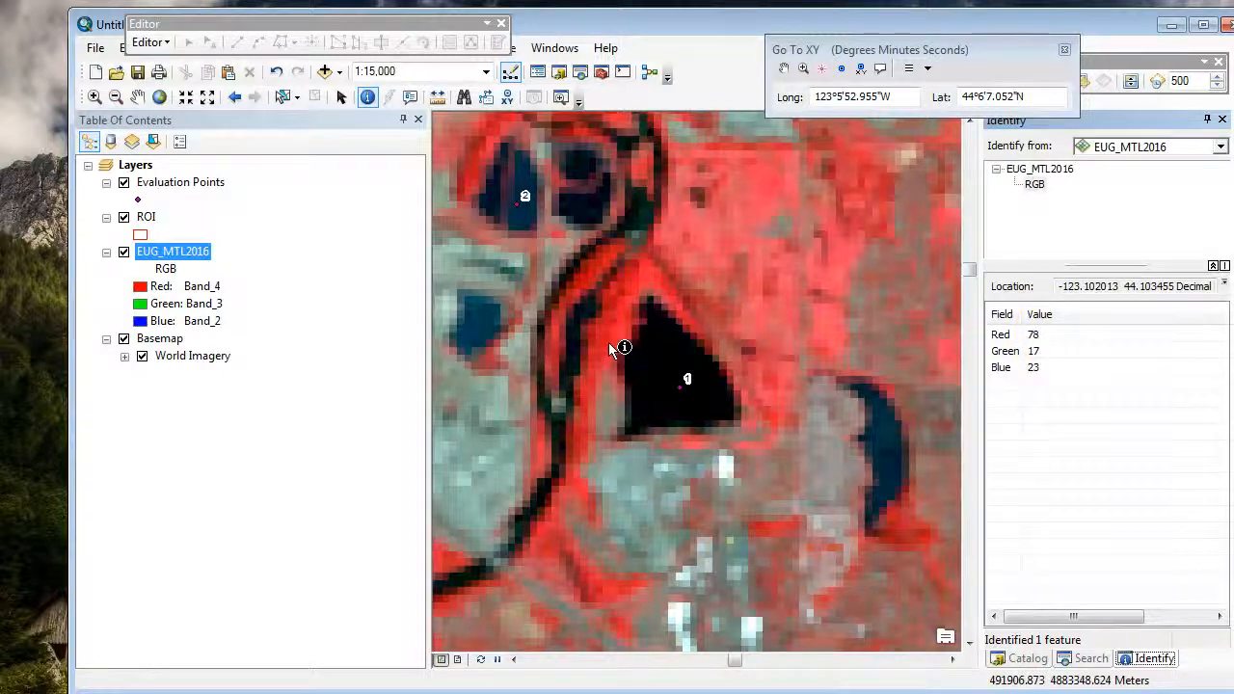
pyautogui.click(625, 293)
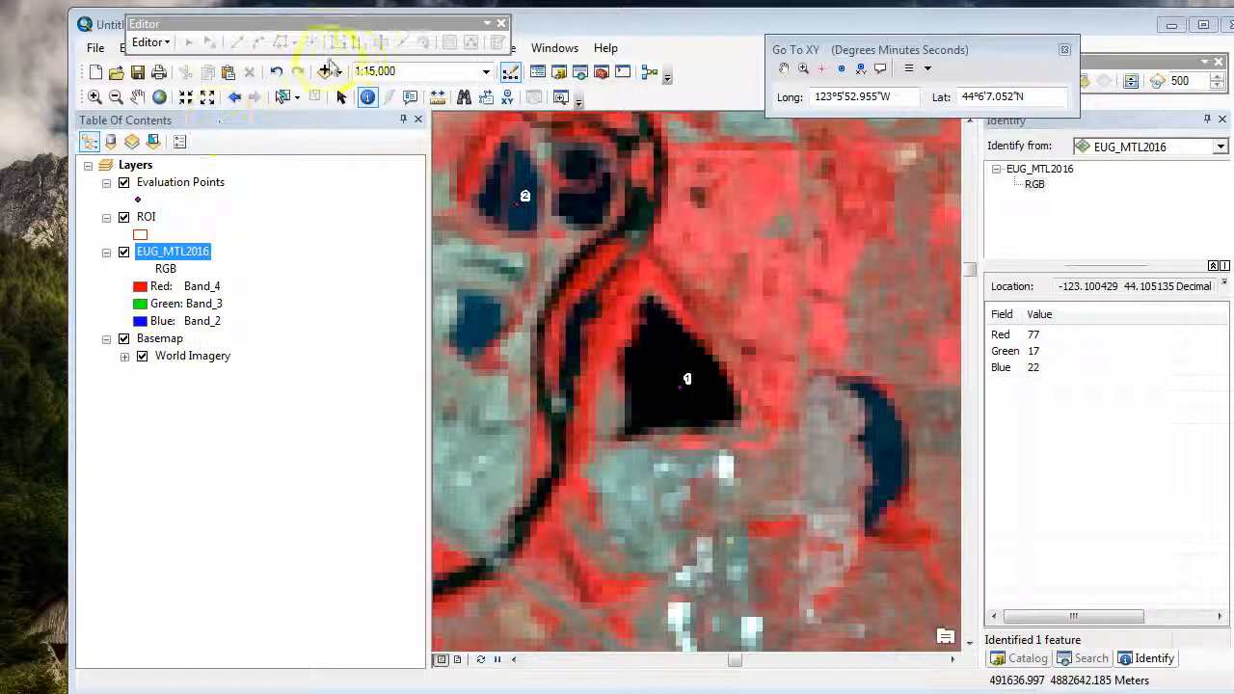
# Step: Close the Editor toolbar, then insert a new data frame and rename the original Layers frame "True Color 3,2,1,"
pyautogui.click(501, 23)
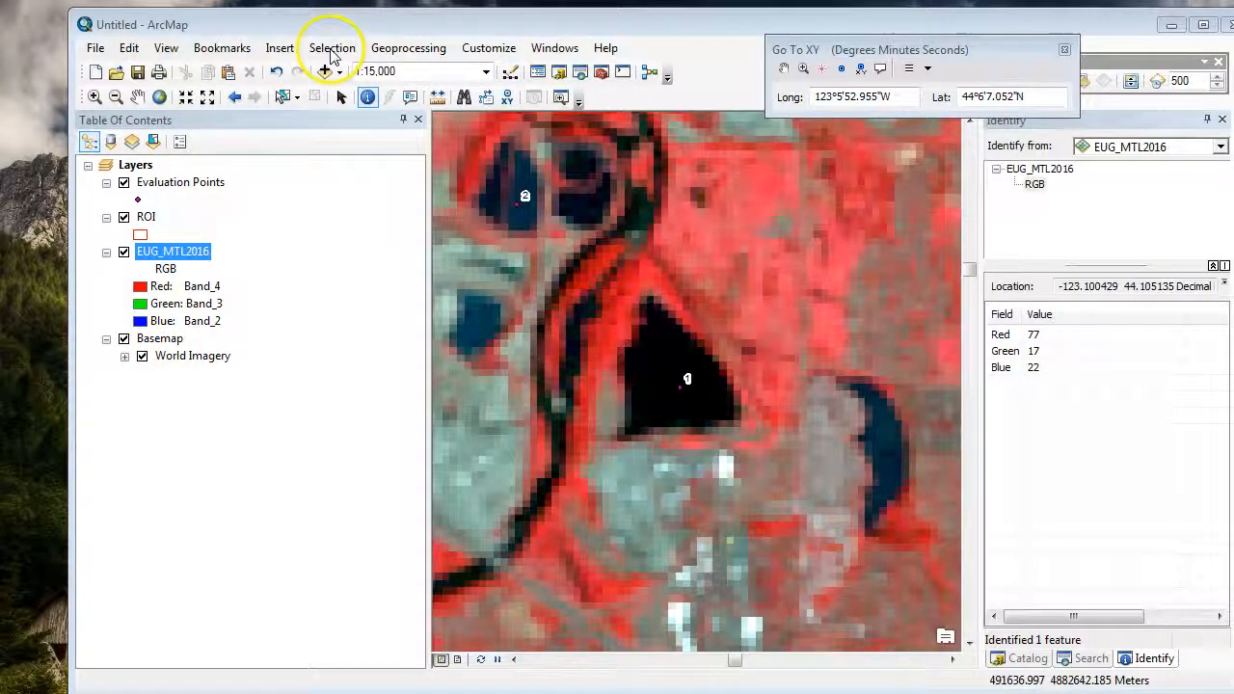
pyautogui.click(281, 47)
pyautogui.click(302, 69)
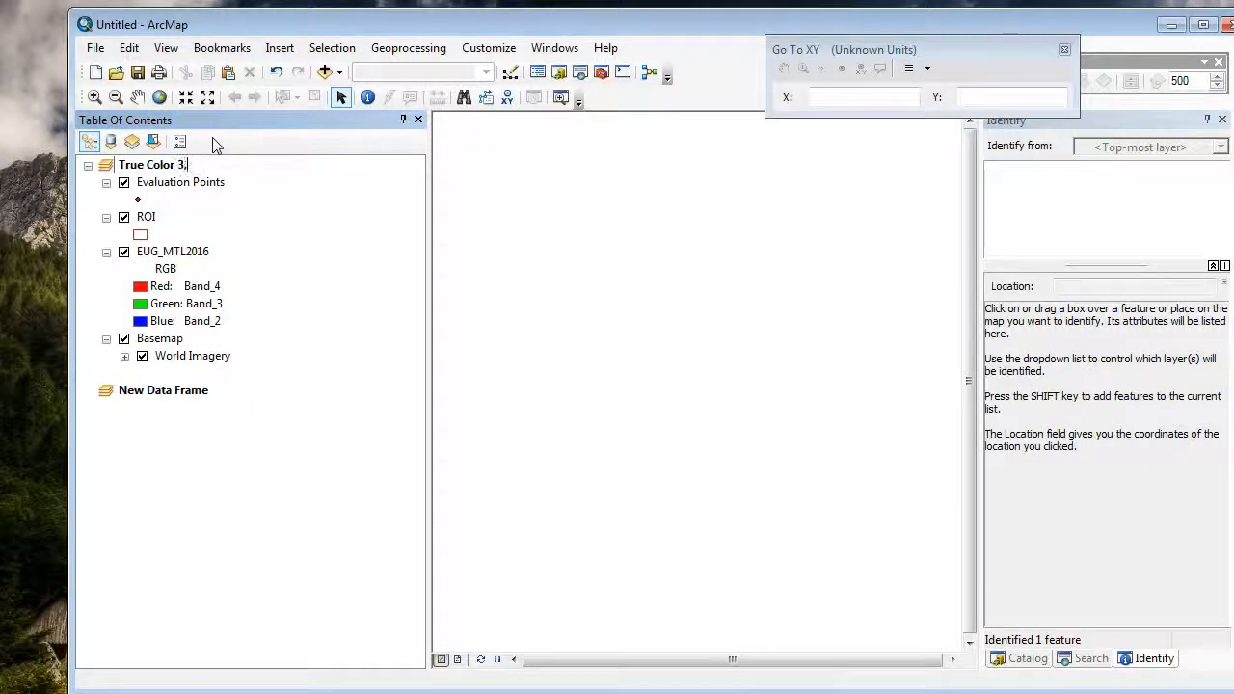
# Step: Rename the new data frame "False Color 4, 3, 2," and copy the EUG_MTL2016 layer into it
pyautogui.doubleClick(179, 397)
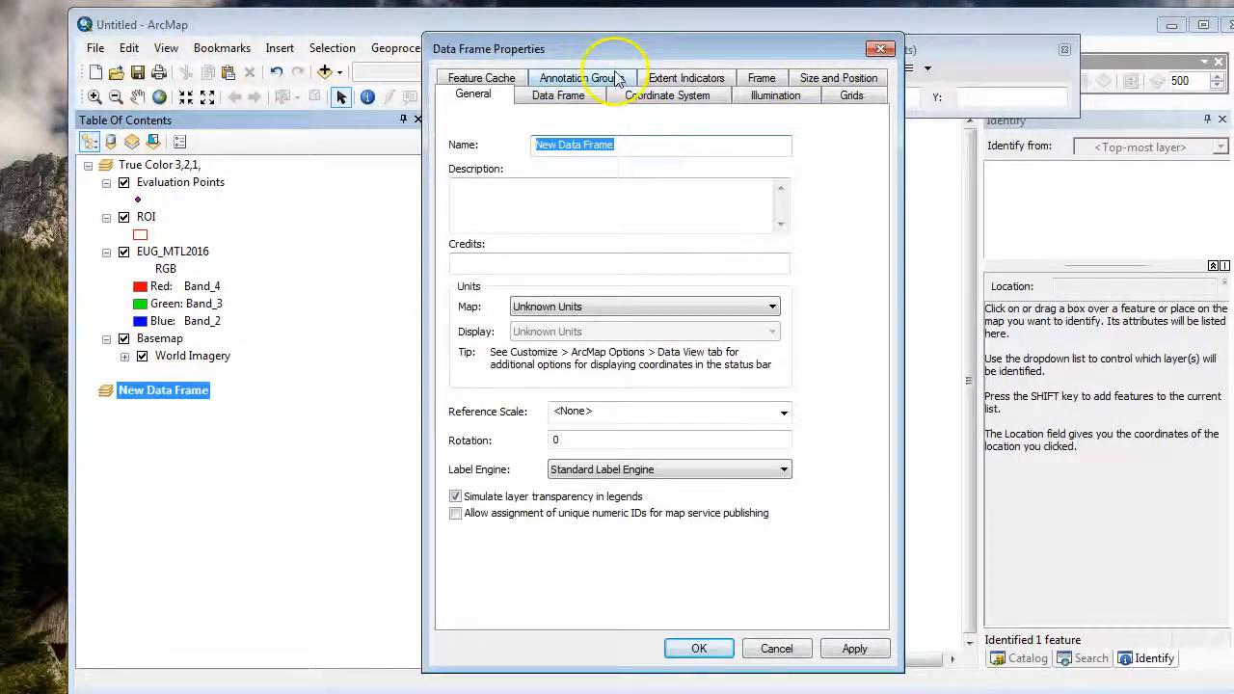
pyautogui.write('False Color 4, 3, 2,')
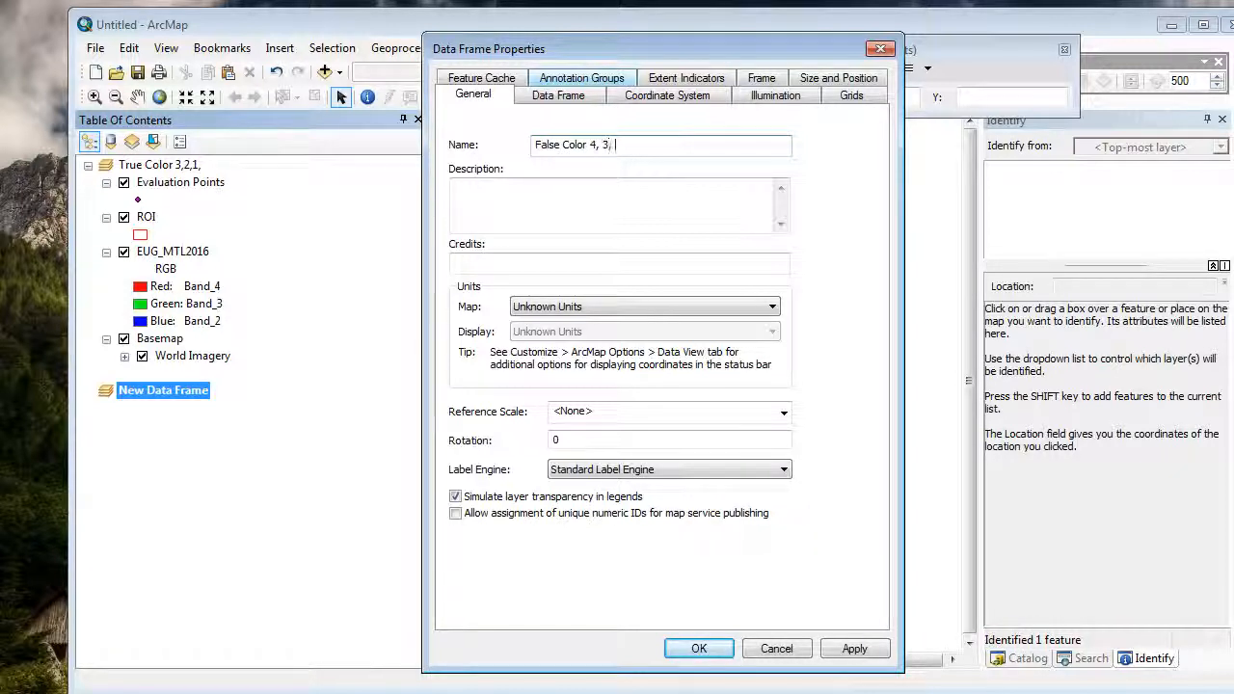
pyautogui.click(855, 648)
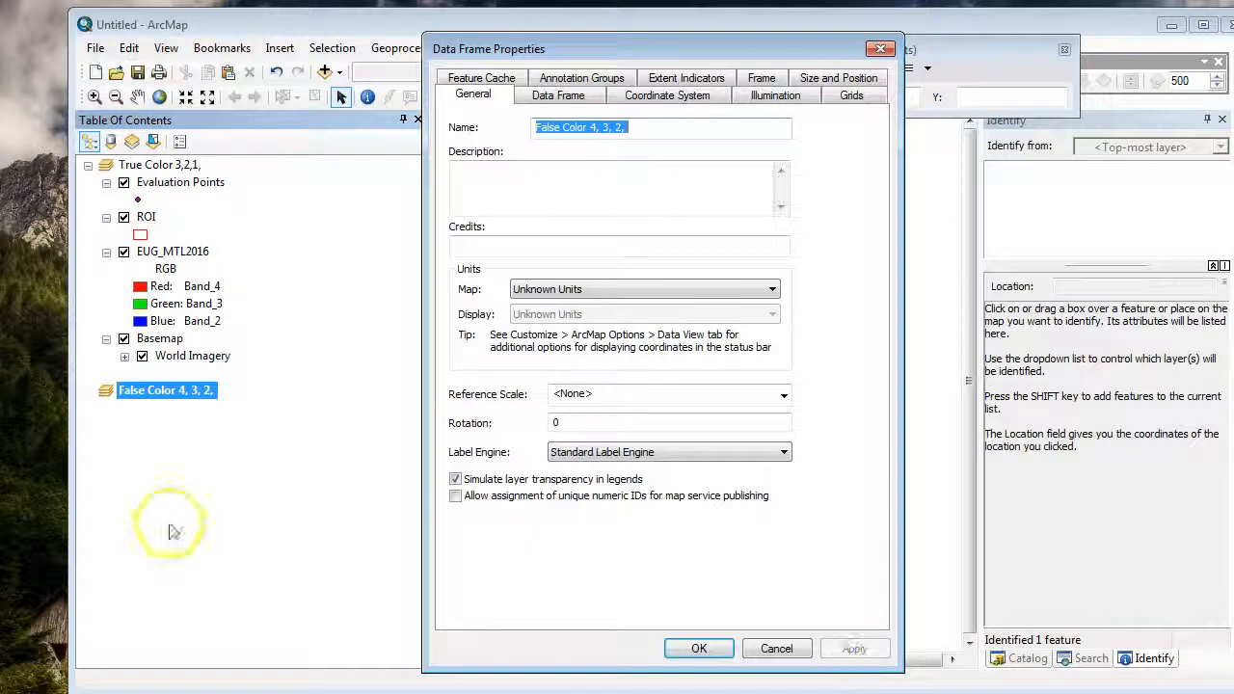
pyautogui.click(878, 51)
pyautogui.moveTo(206, 254); pyautogui.dragTo(205, 412)
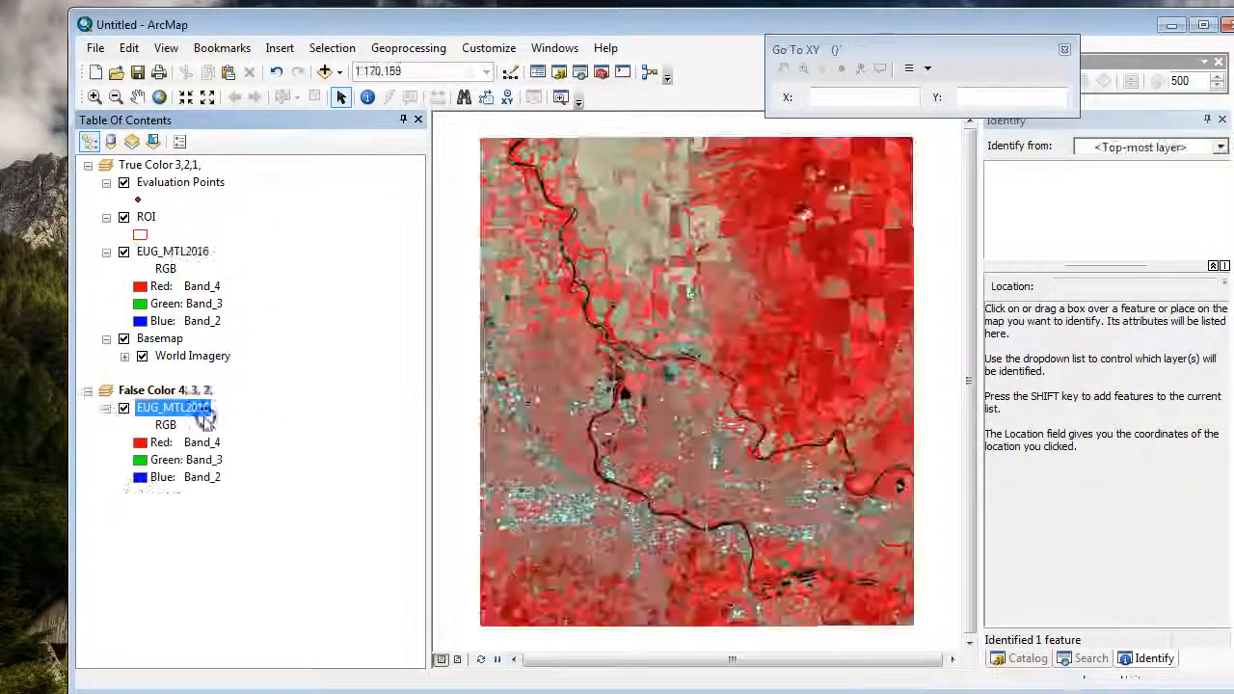
# Step: In layout view, set the True Color frame's EUG_MTL2016 composite to Band_3 for red, Band_2 for green and Band_1 for blue
pyautogui.click(460, 661)
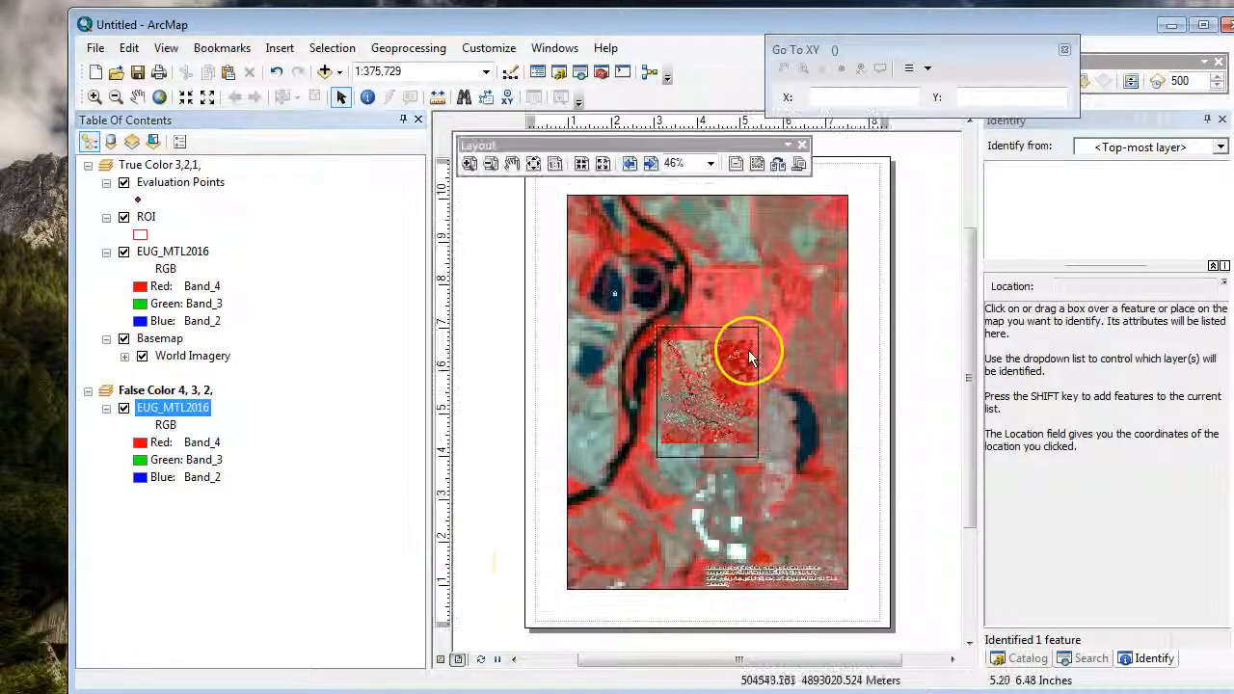
pyautogui.rightClick(193, 253)
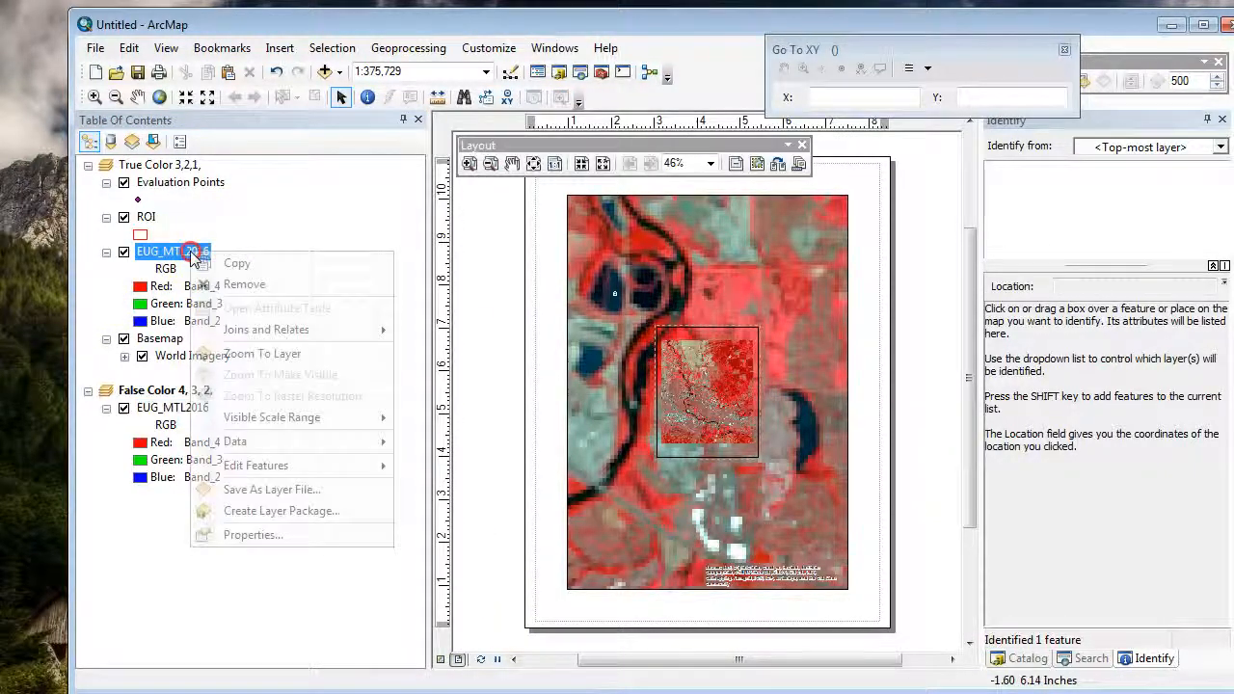
pyautogui.click(262, 535)
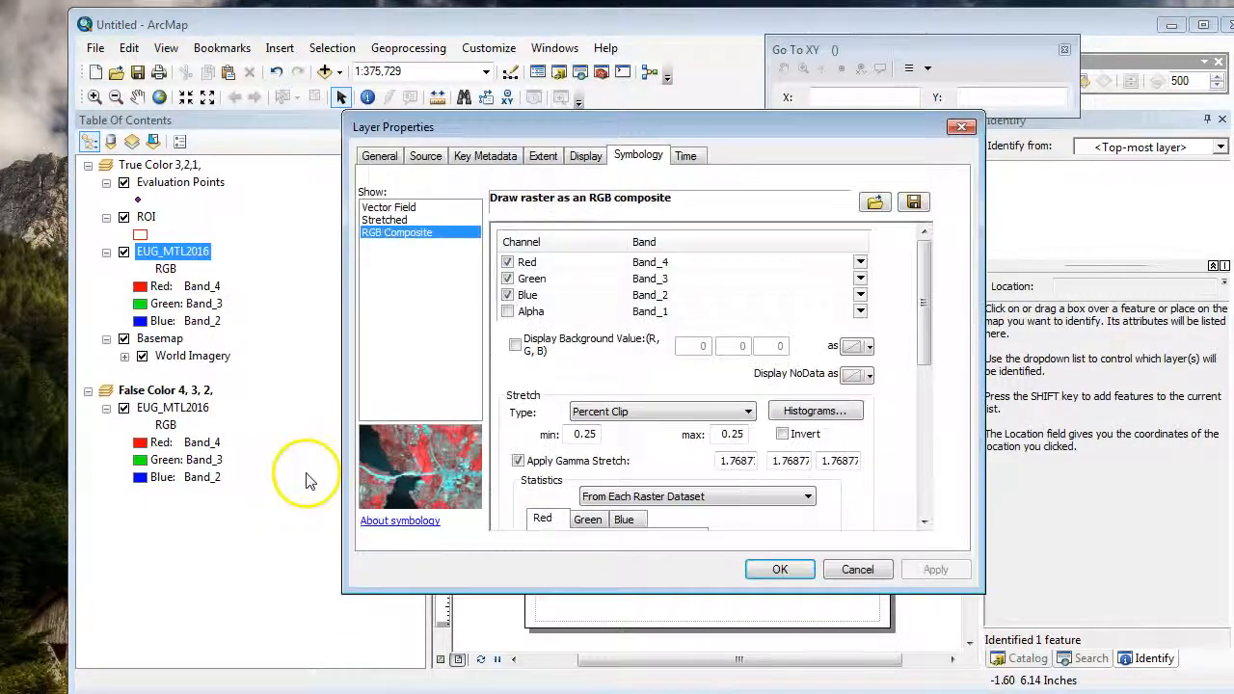
pyautogui.click(682, 261)
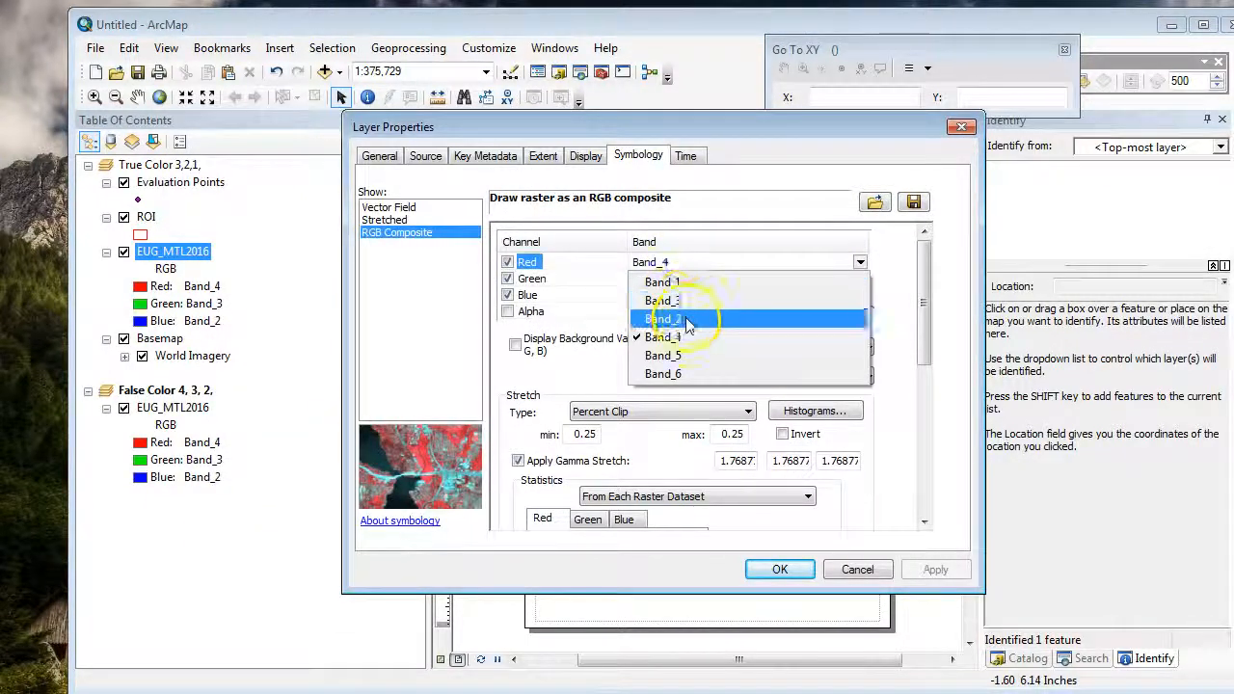
pyautogui.click(682, 317)
pyautogui.click(675, 278)
pyautogui.click(683, 315)
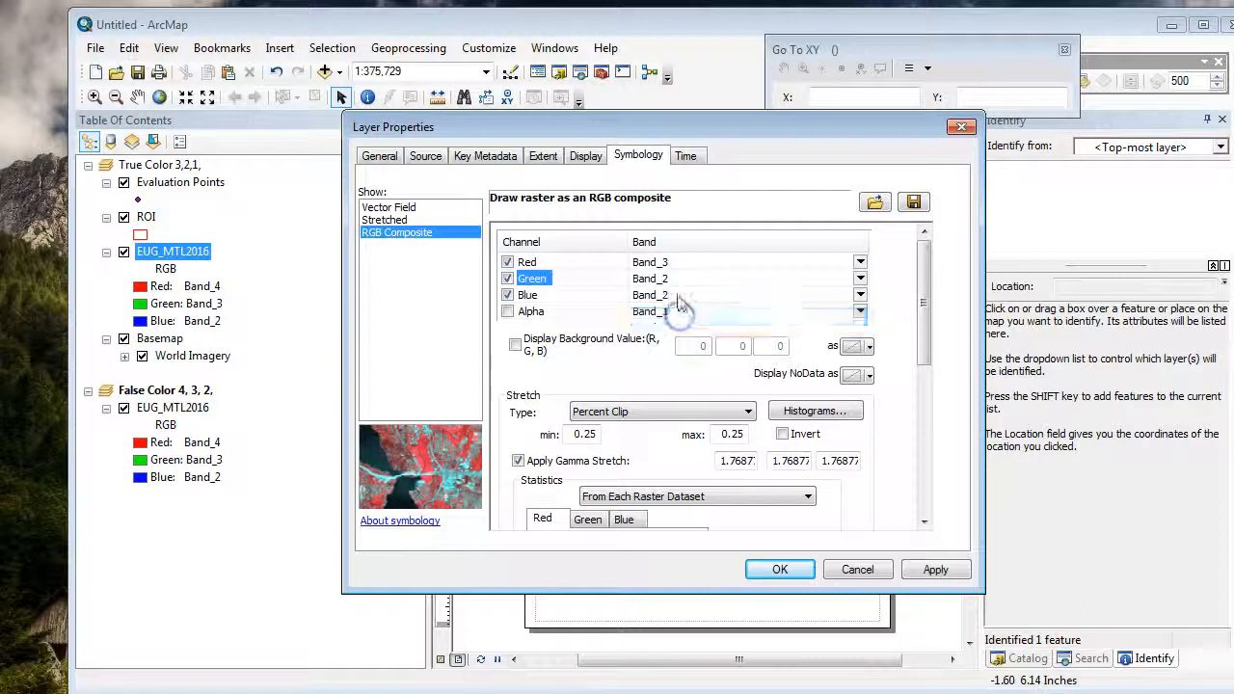
pyautogui.click(675, 294)
pyautogui.click(665, 315)
pyautogui.click(779, 569)
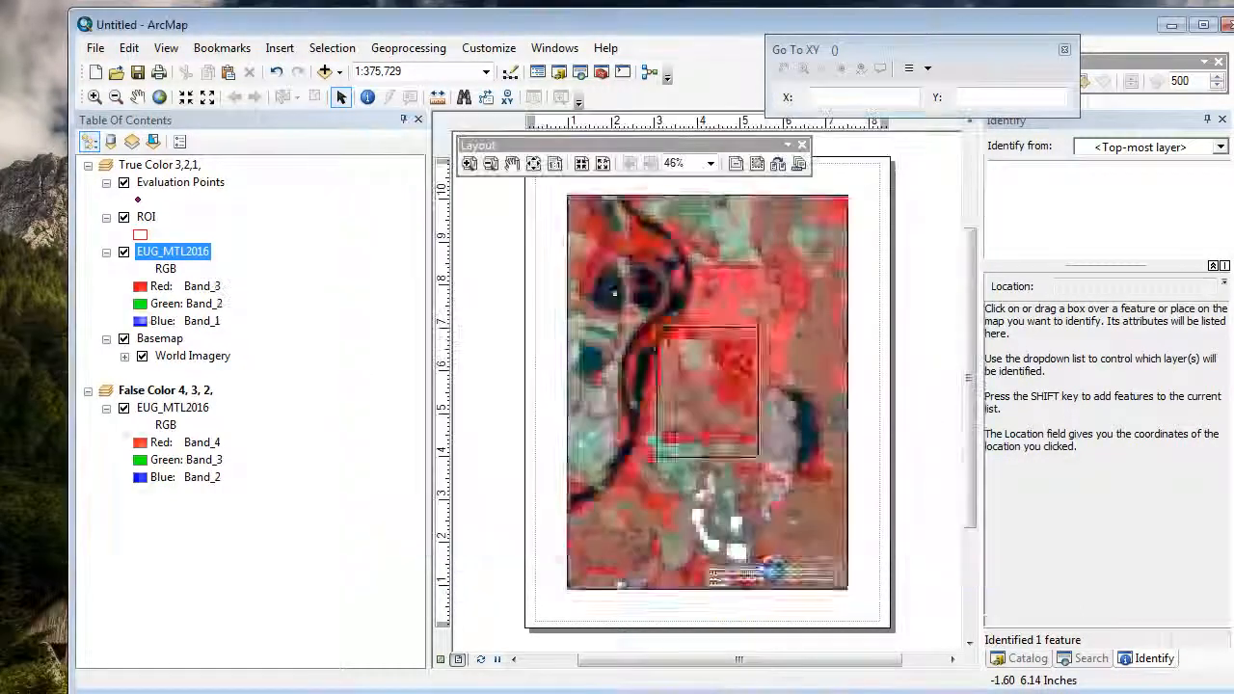
# Step: Shrink the True Color data frame to about 2.7 by 3.3 inches and place it in the page's upper-left area
pyautogui.click(794, 376)
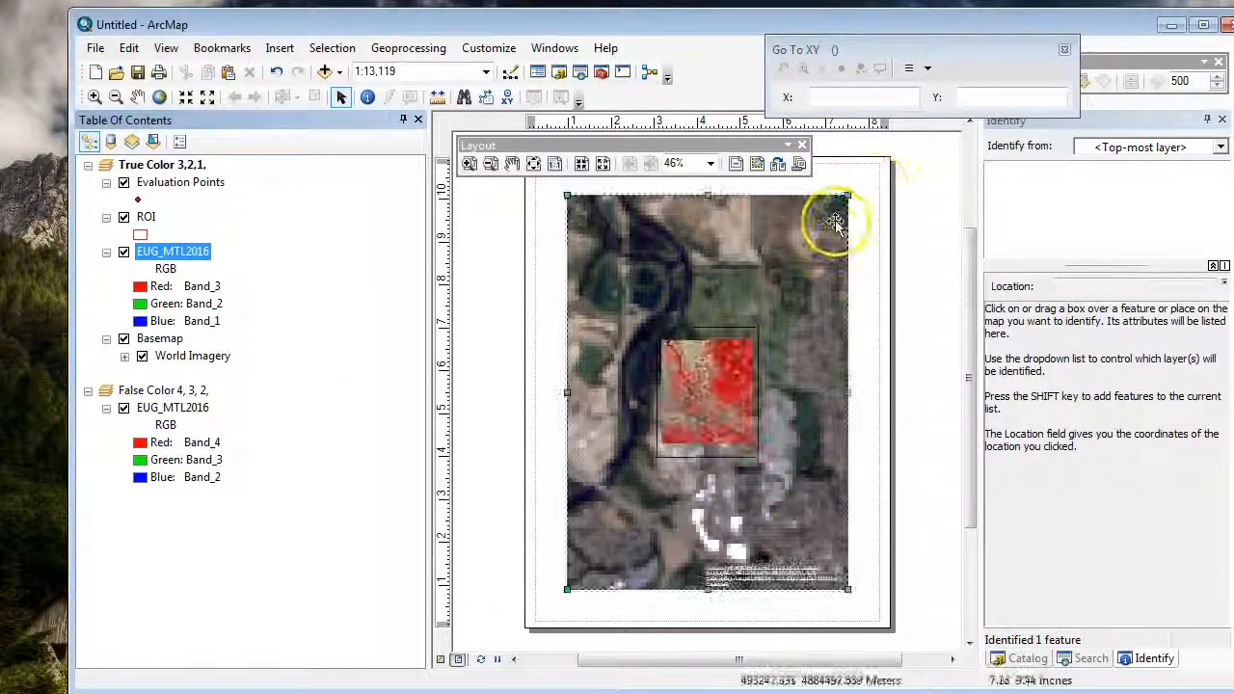
pyautogui.moveTo(847, 196); pyautogui.dragTo(686, 447)
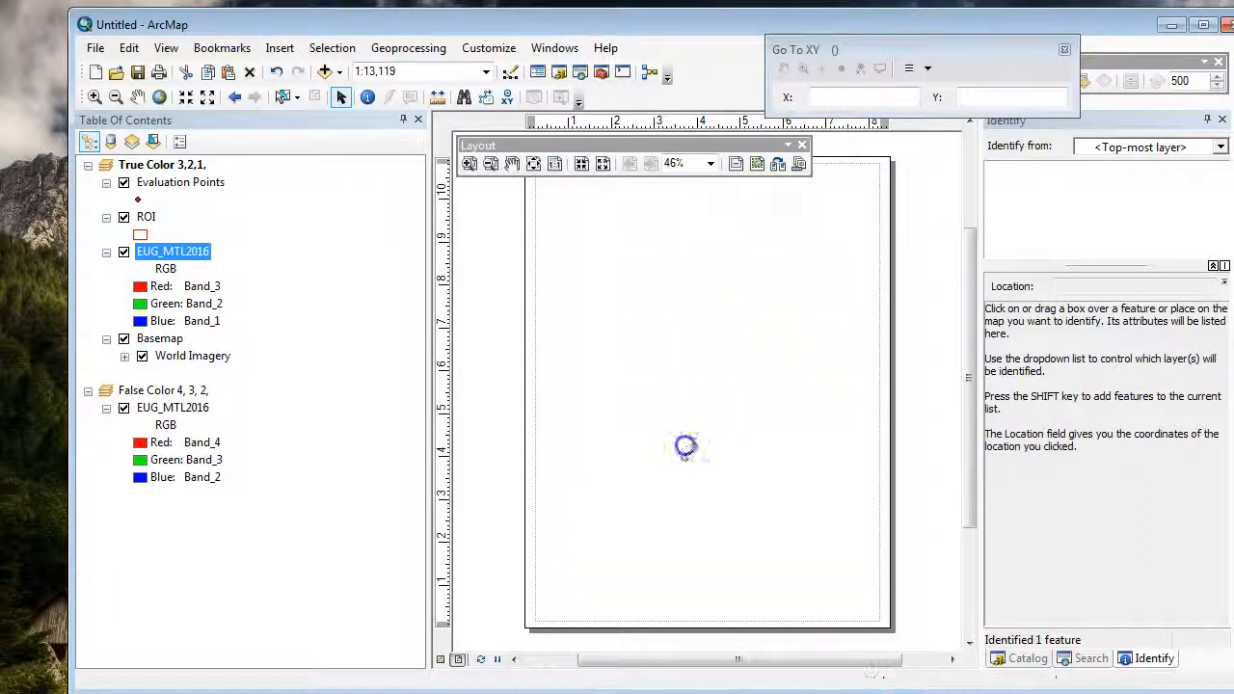
pyautogui.moveTo(637, 516); pyautogui.dragTo(633, 270)
# Step: Place the False Color data frame beside the True Color frame, enlarge it to a similar size and align their tops
pyautogui.click(688, 408)
pyautogui.moveTo(728, 406); pyautogui.dragTo(784, 287)
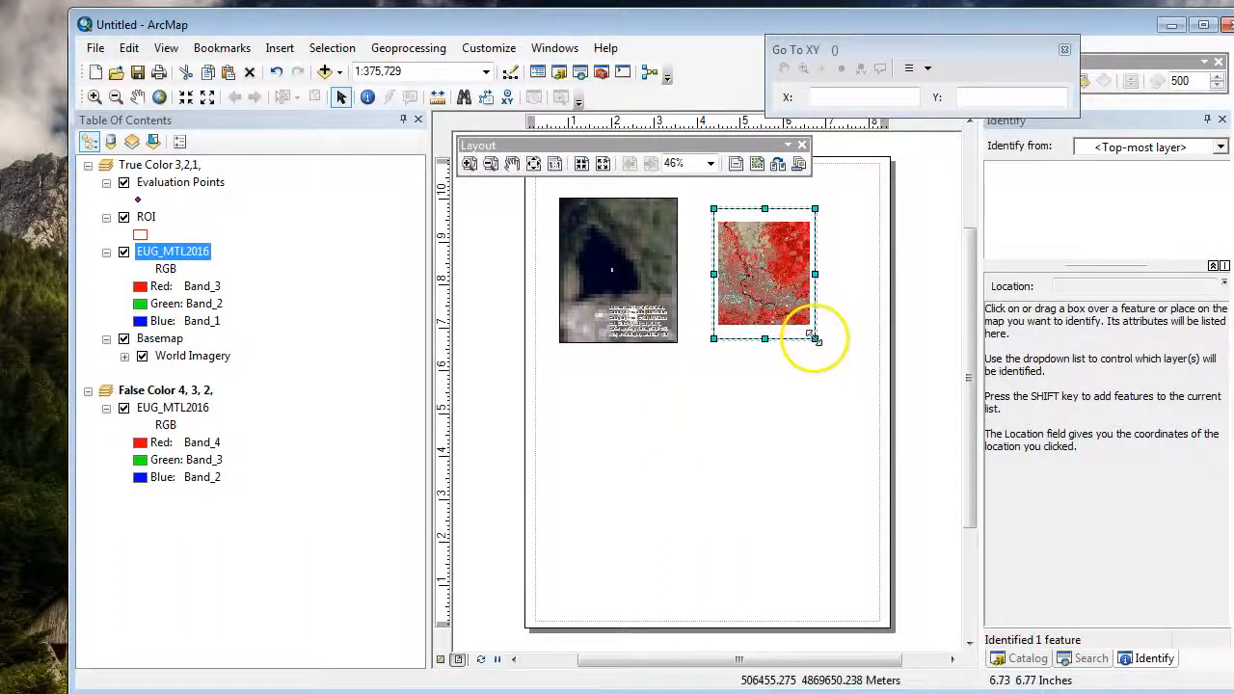
pyautogui.moveTo(815, 338); pyautogui.dragTo(830, 357)
pyautogui.moveTo(738, 298); pyautogui.dragTo(738, 283)
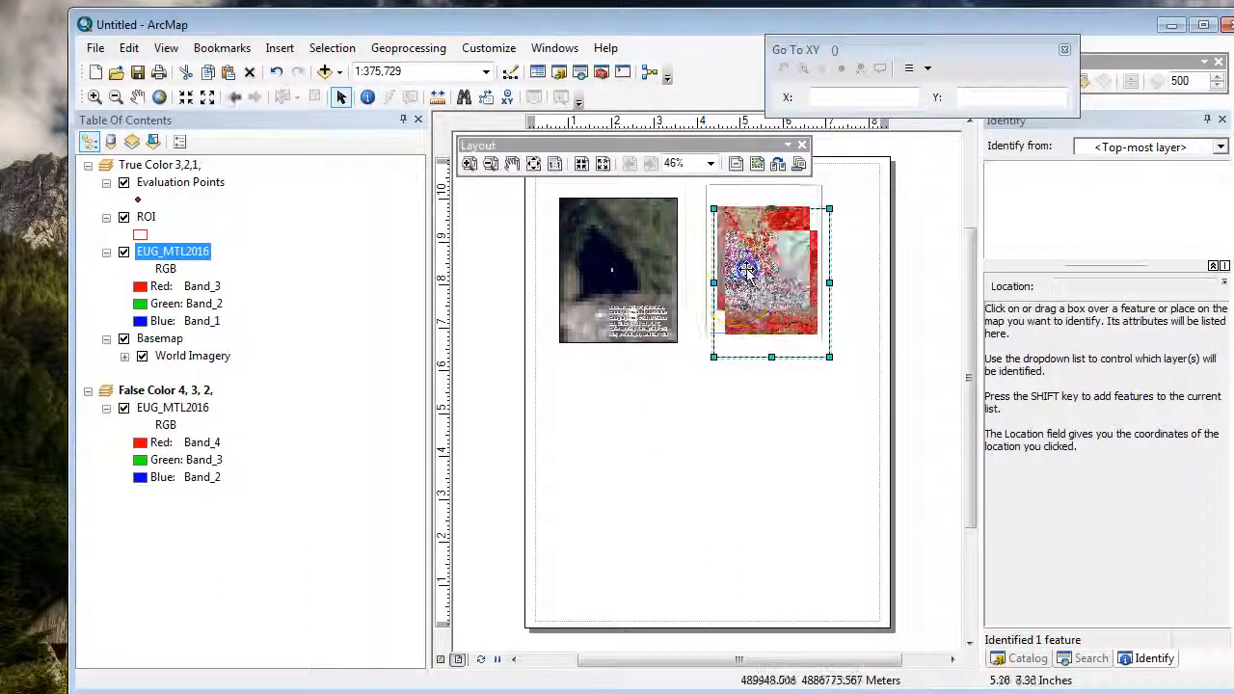
# Step: Zoom in on the False Color imagery in data view so it fills its frame, and return to the layout
pyautogui.rightClick(176, 390)
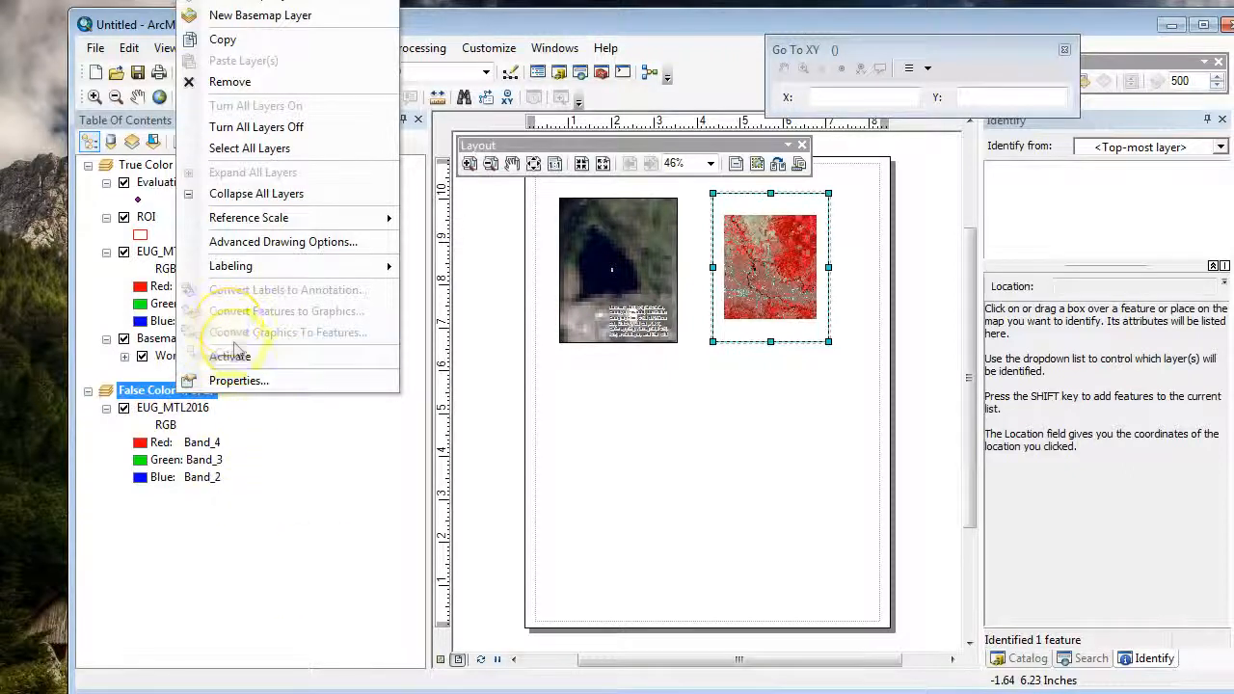
pyautogui.click(350, 609)
pyautogui.click(441, 660)
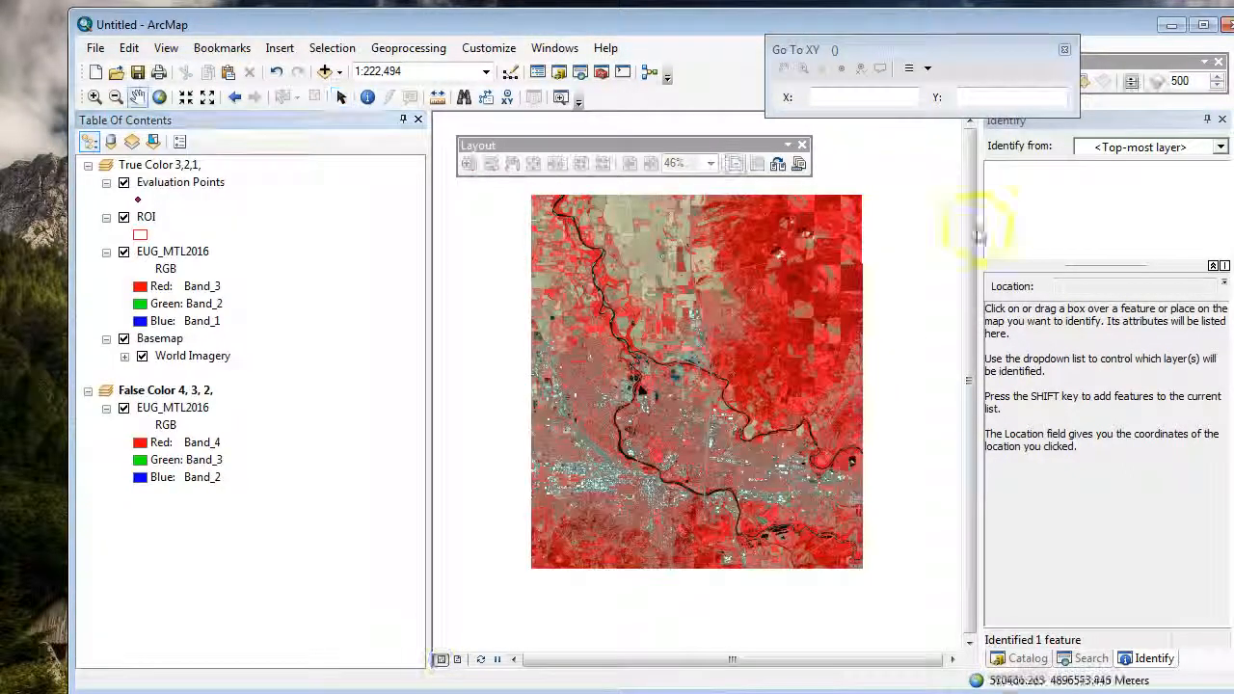
pyautogui.click(95, 96)
pyautogui.click(574, 254)
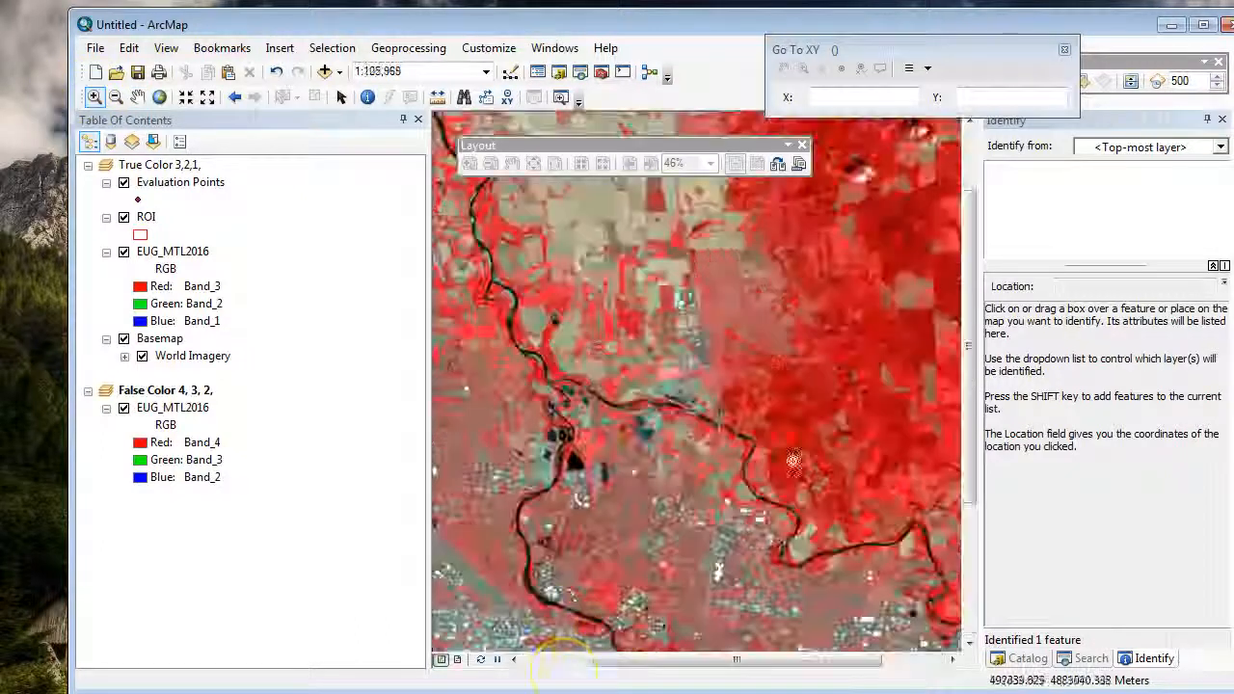
pyautogui.click(456, 659)
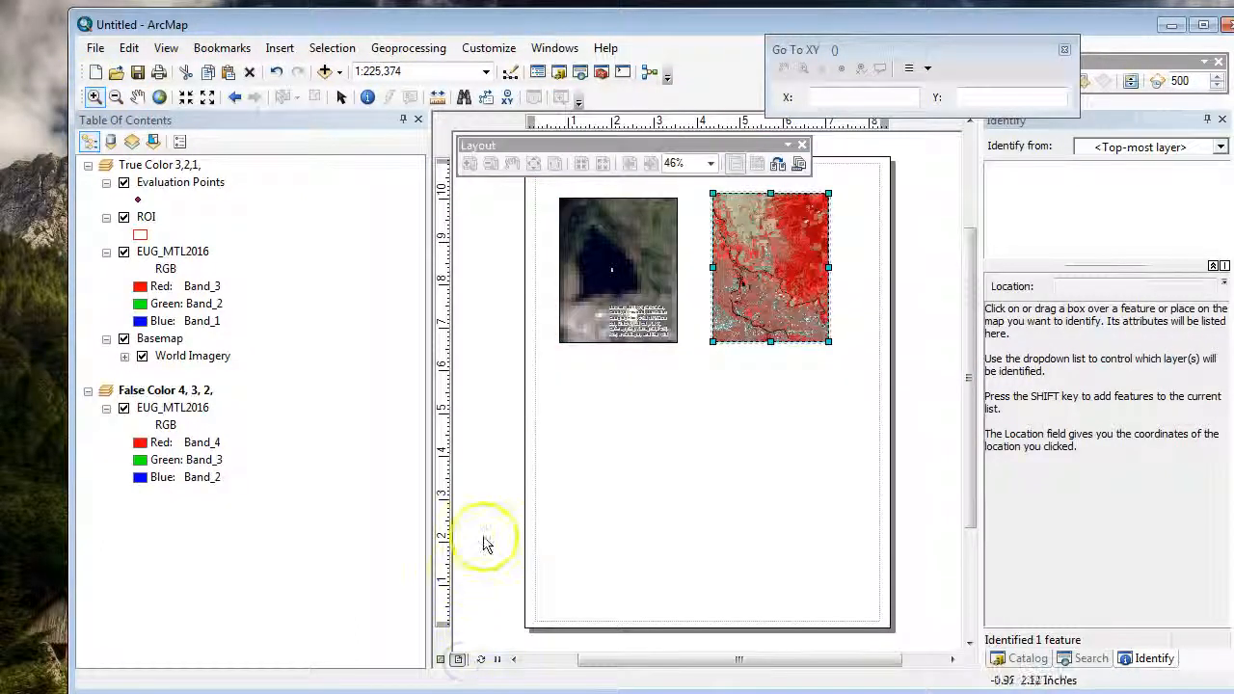